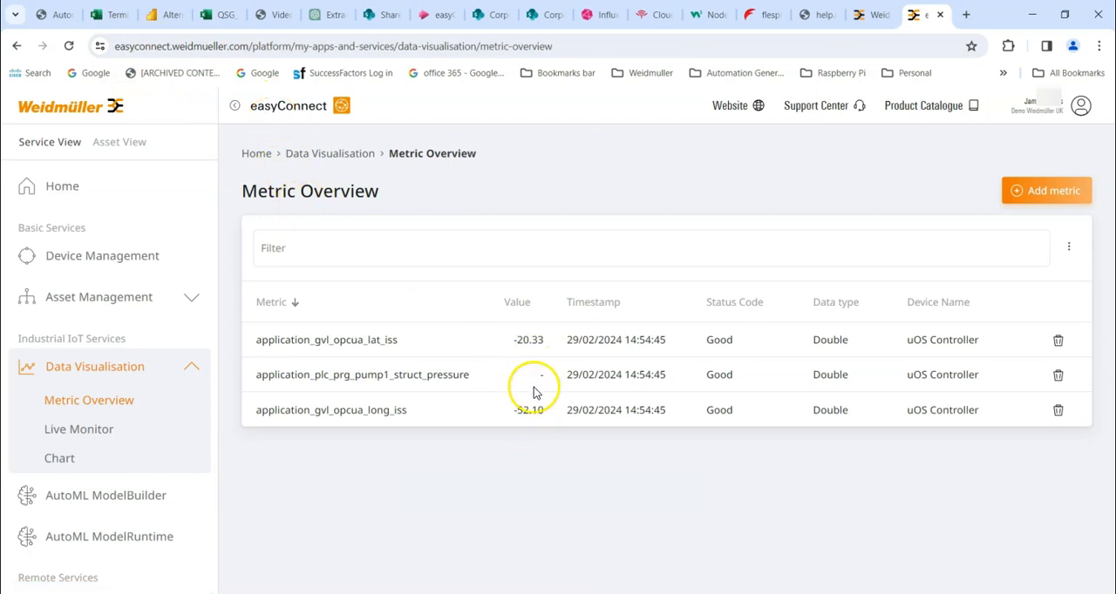
Refresh the metric list in the Metric Overview
left_click(1070, 246)
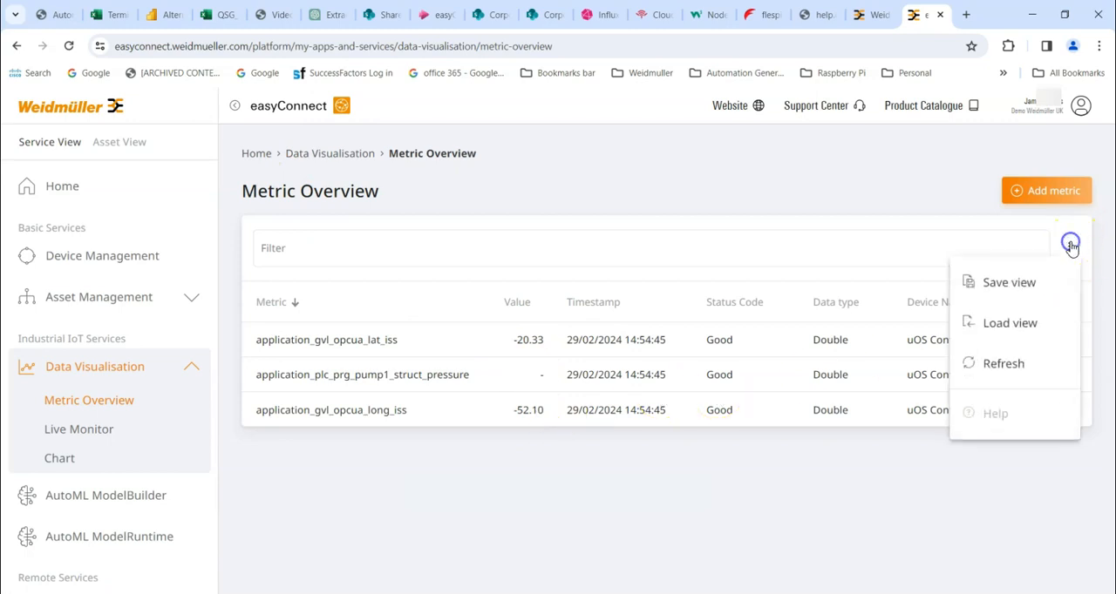
left_click(1004, 365)
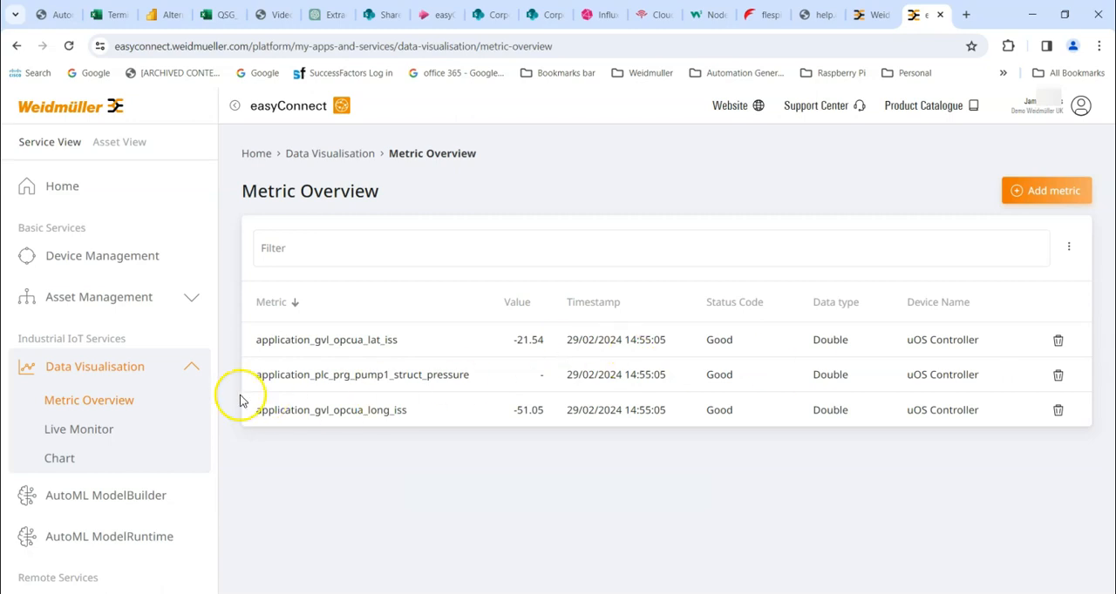
Open the Live Monitor and place a metric element on the empty canvas at about X 127, Y 80
left_click(75, 436)
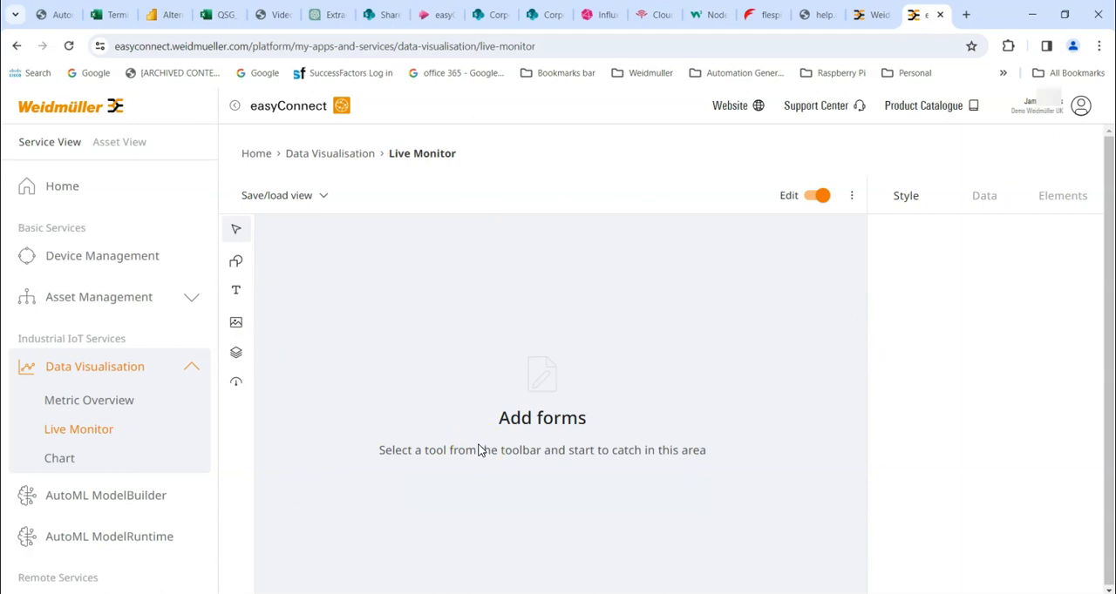
left_click(565, 376)
left_click(236, 354)
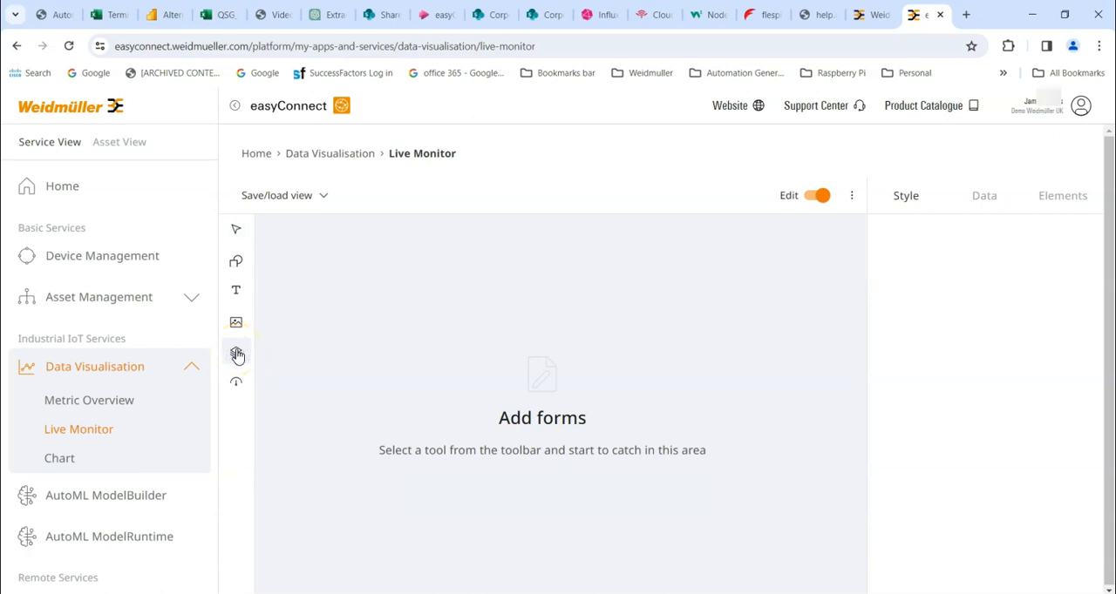
left_click(401, 292)
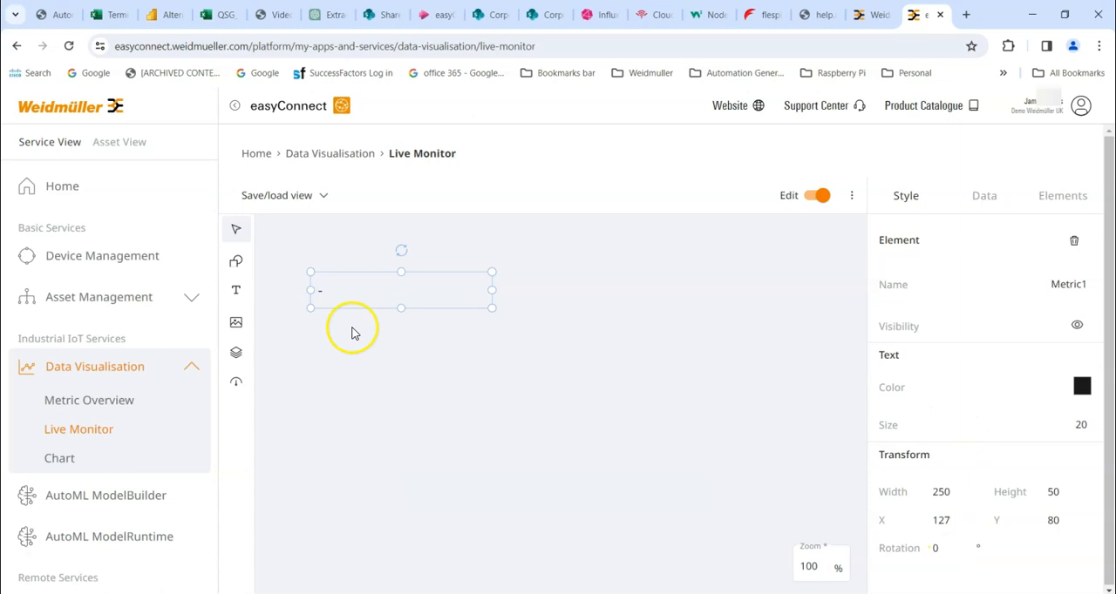
Link the metric element to the datapoint application_gvl_opcua_lat_iss of the uOS Controller under New_Asset_Inv_uOS
left_click(995, 199)
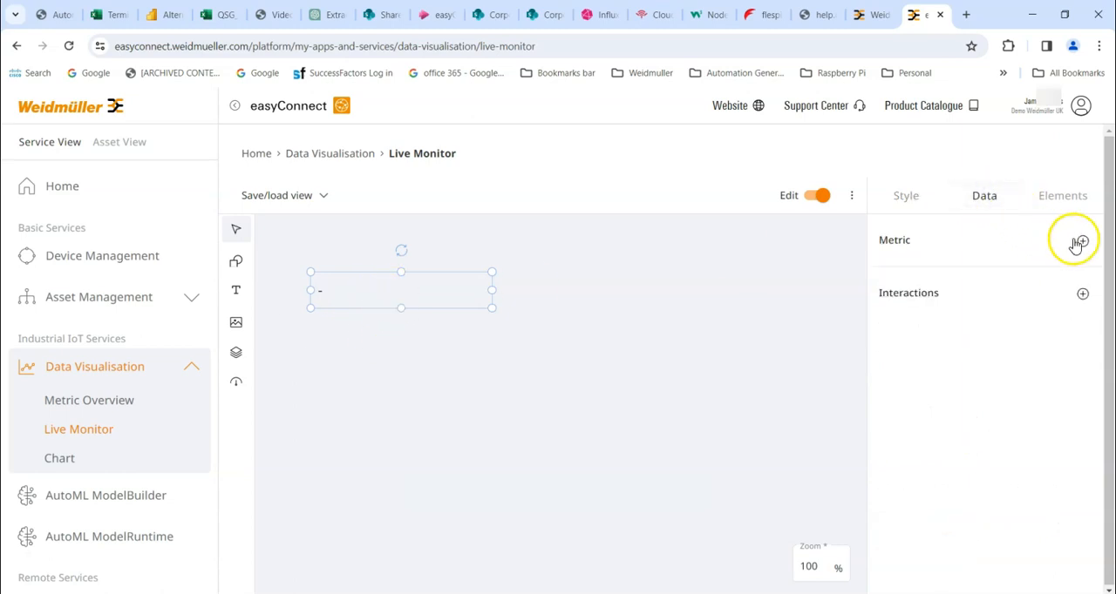
left_click(1082, 242)
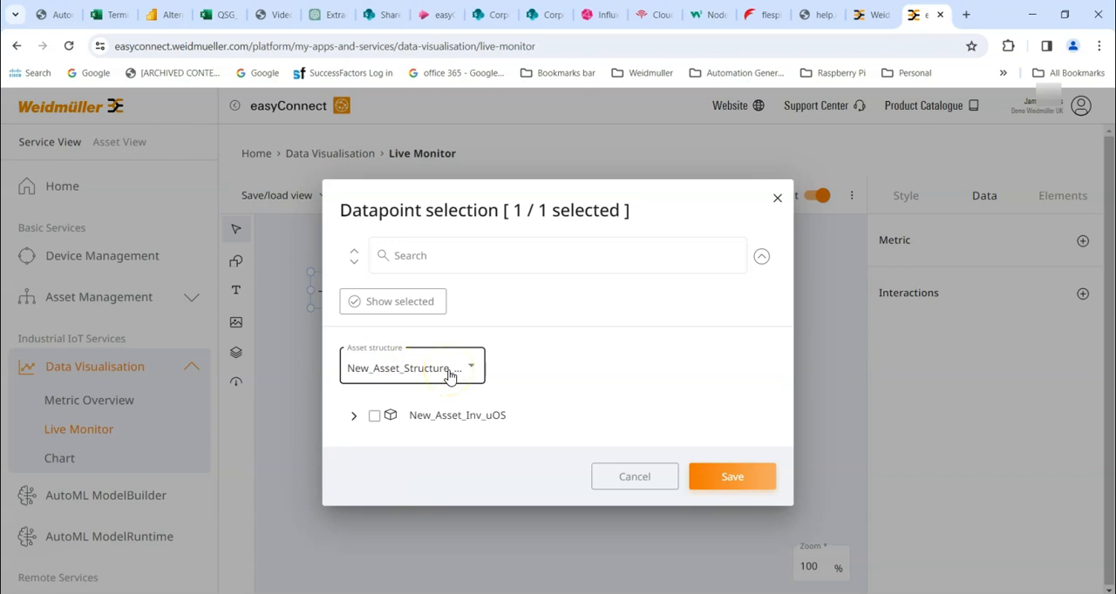
left_click(353, 415)
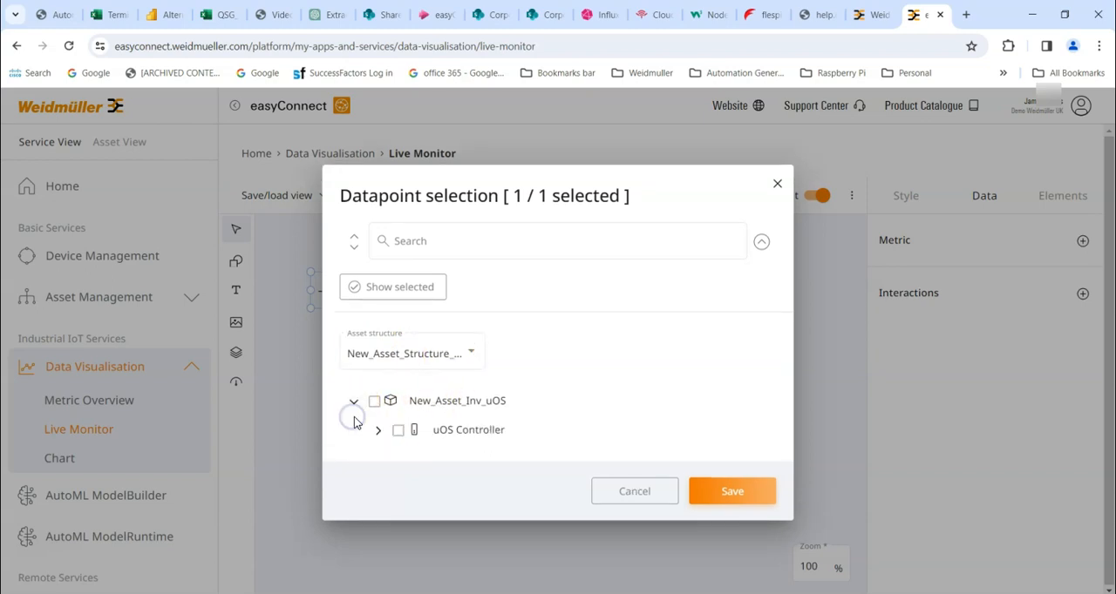
left_click(378, 431)
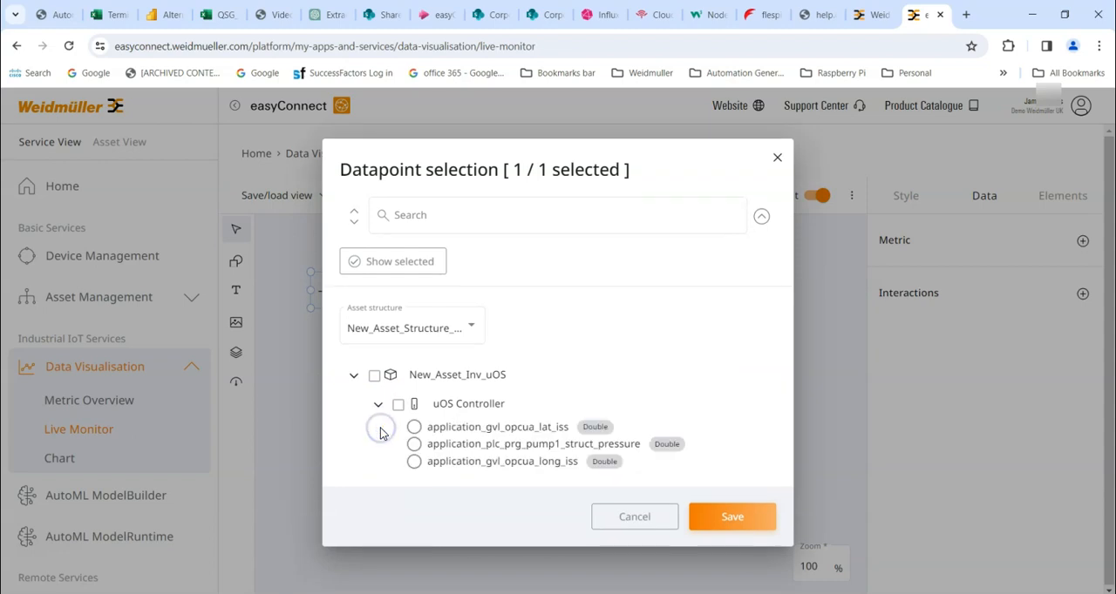
left_click(415, 428)
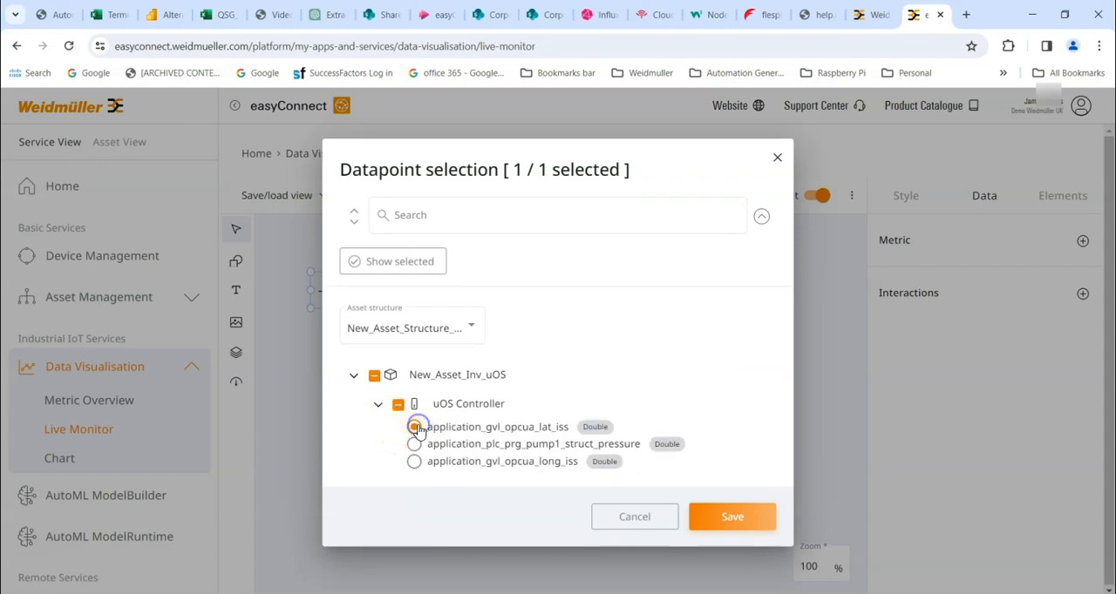
left_click(746, 518)
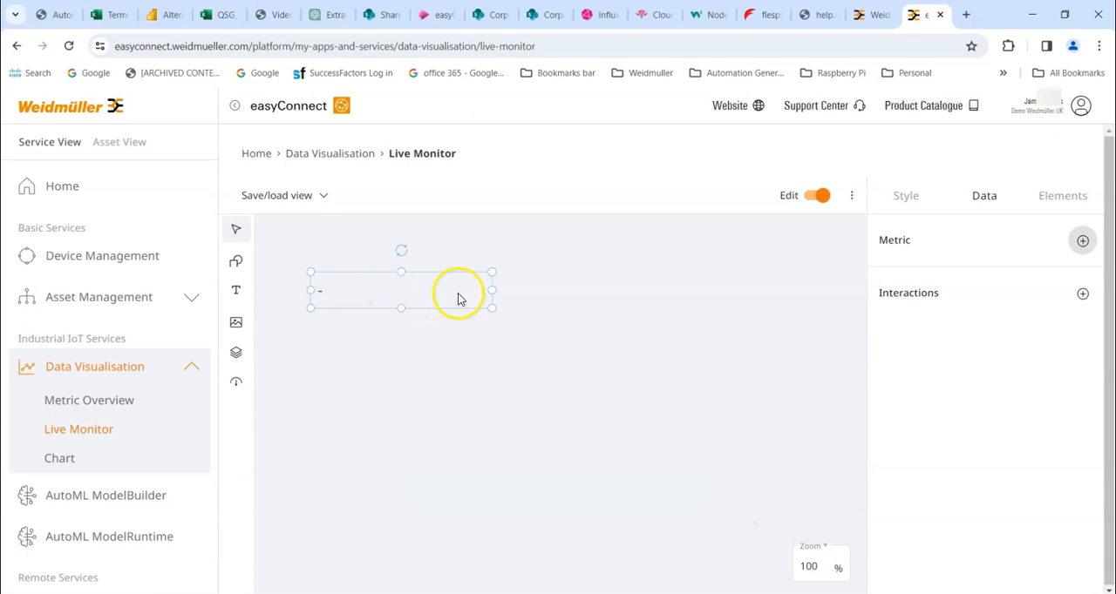
Narrow the latitude metric element to a width of about 100 and move it right to about X 259, Y 84
left_click_drag(491, 287, 383, 285)
left_click(326, 312)
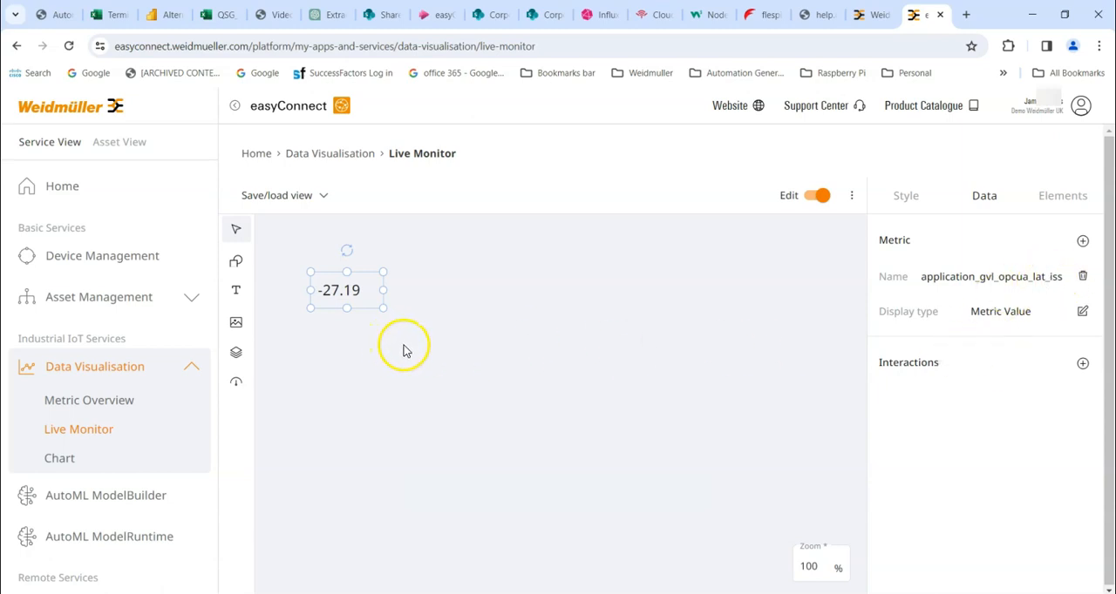
left_click(333, 274)
left_click_drag(334, 278, 430, 280)
left_click(341, 363)
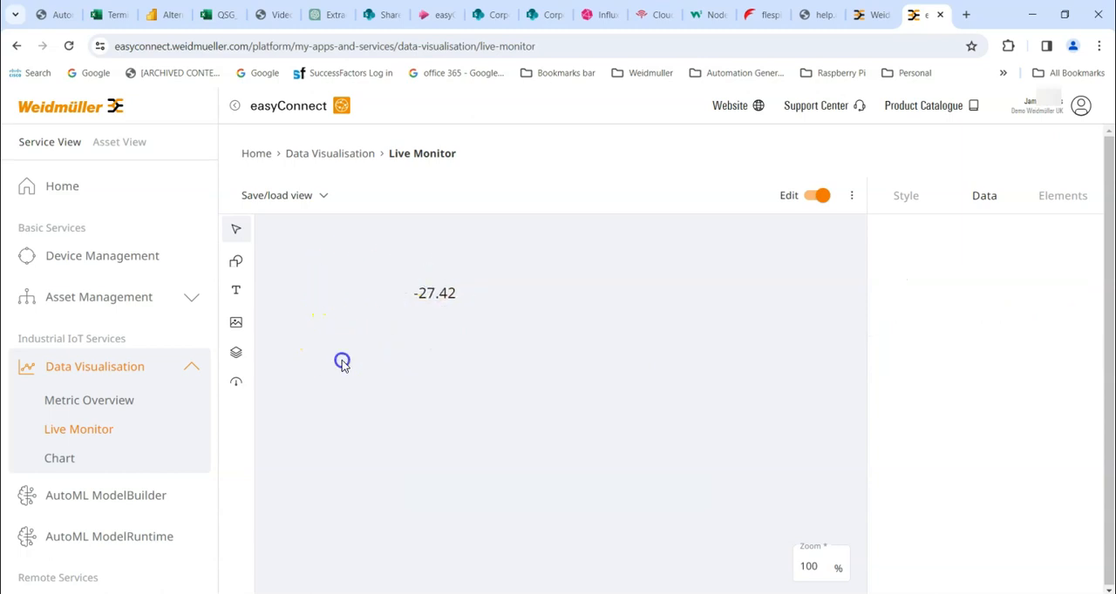
Add a text element reading "ISS Latitude" beside the latitude value at about X -7, Y 86
left_click(236, 291)
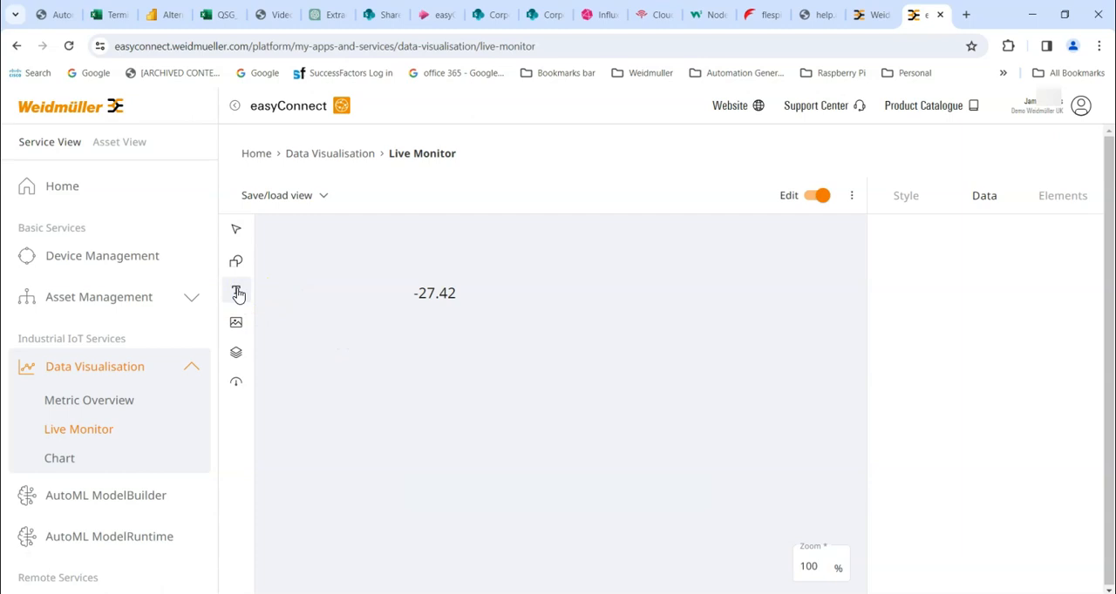
left_click(285, 285)
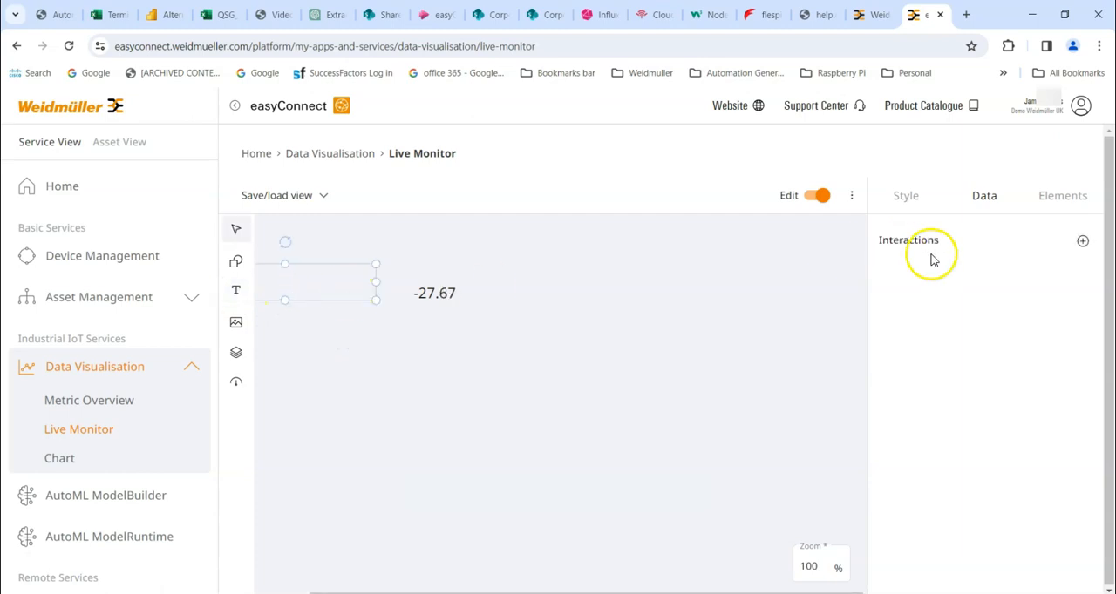
left_click(1081, 242)
left_click(906, 201)
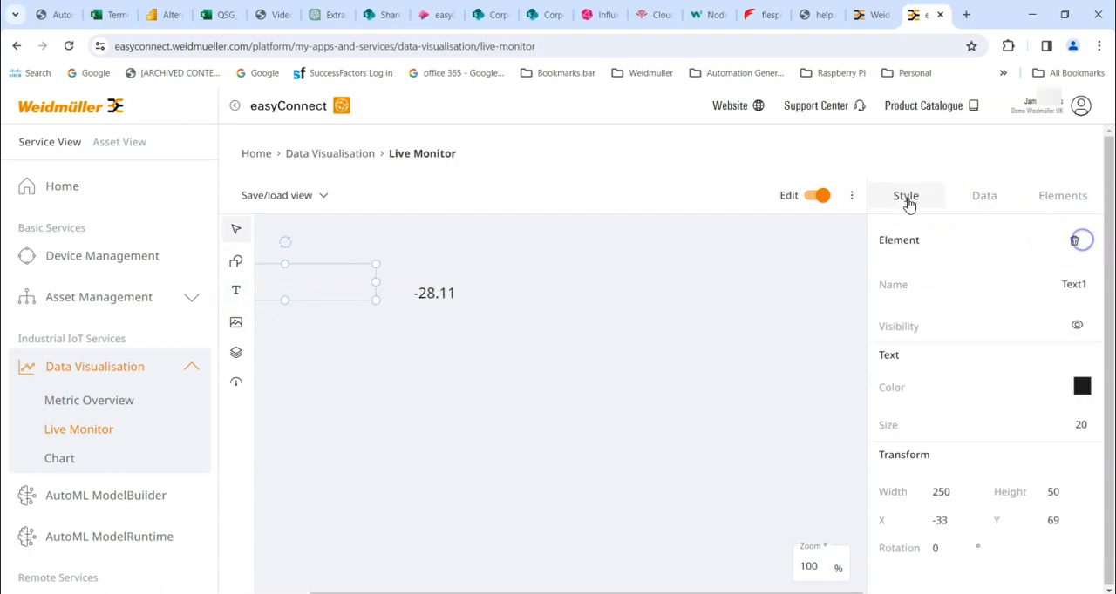
left_click(1072, 284)
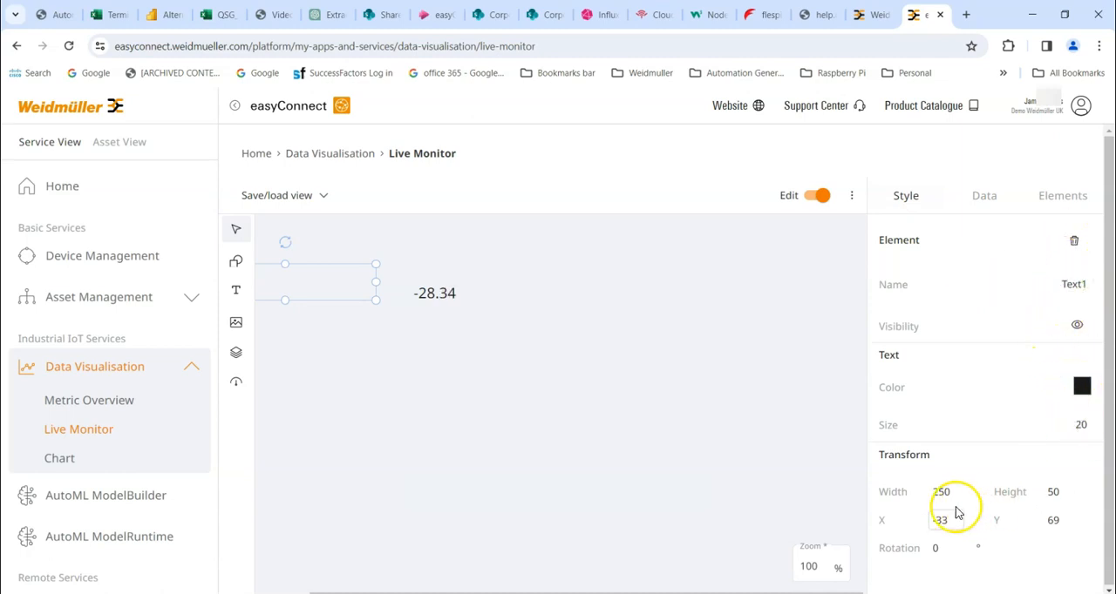
left_click_drag(303, 284, 324, 297)
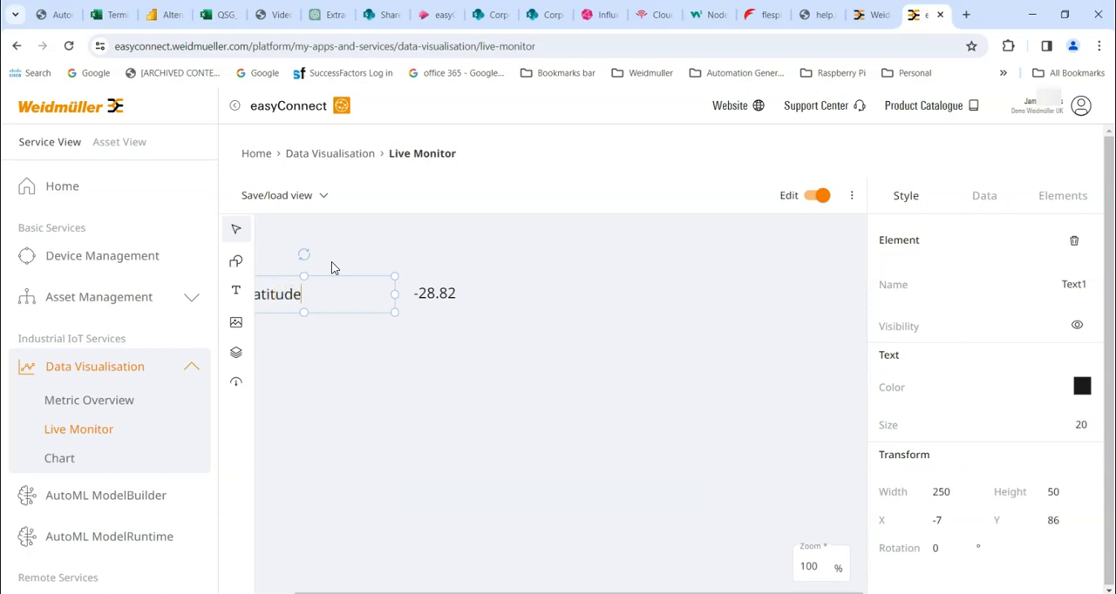
left_click(378, 428)
Shrink the ISS Latitude label to fit its text and position it directly left of the latitude value
left_click(293, 295)
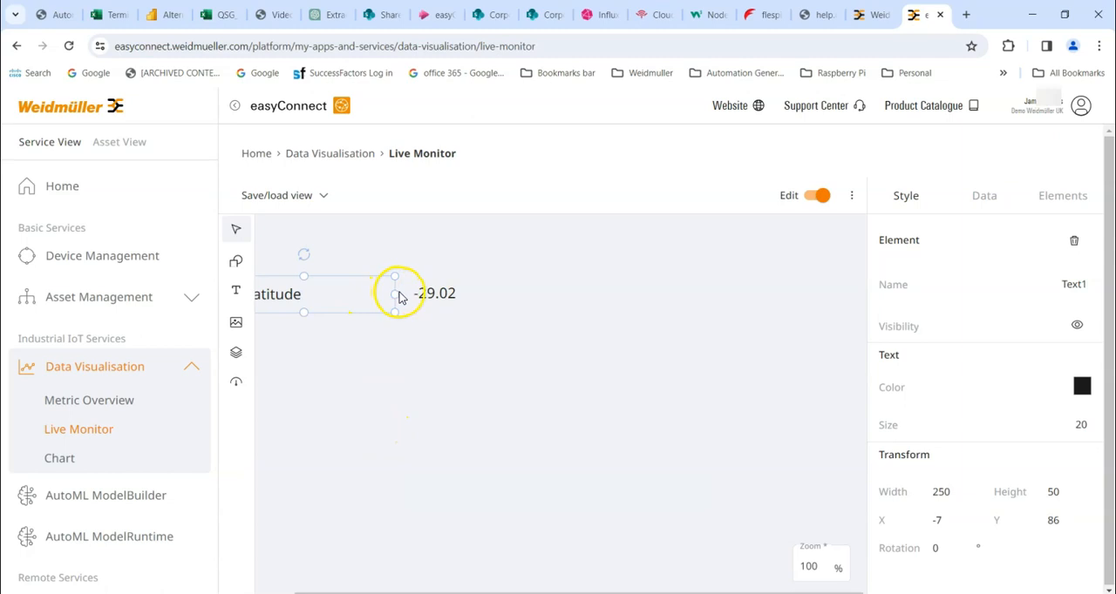
left_click_drag(395, 292, 367, 279)
left_click(394, 336)
Check which metric and display type are assigned to the latitude value element
left_click(437, 293)
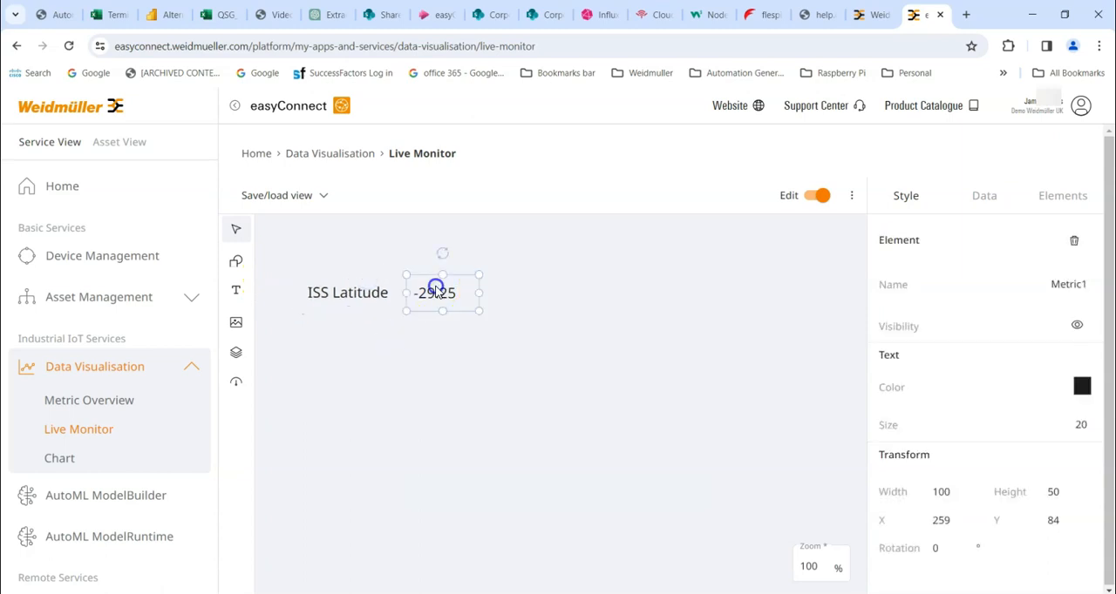
left_click(984, 195)
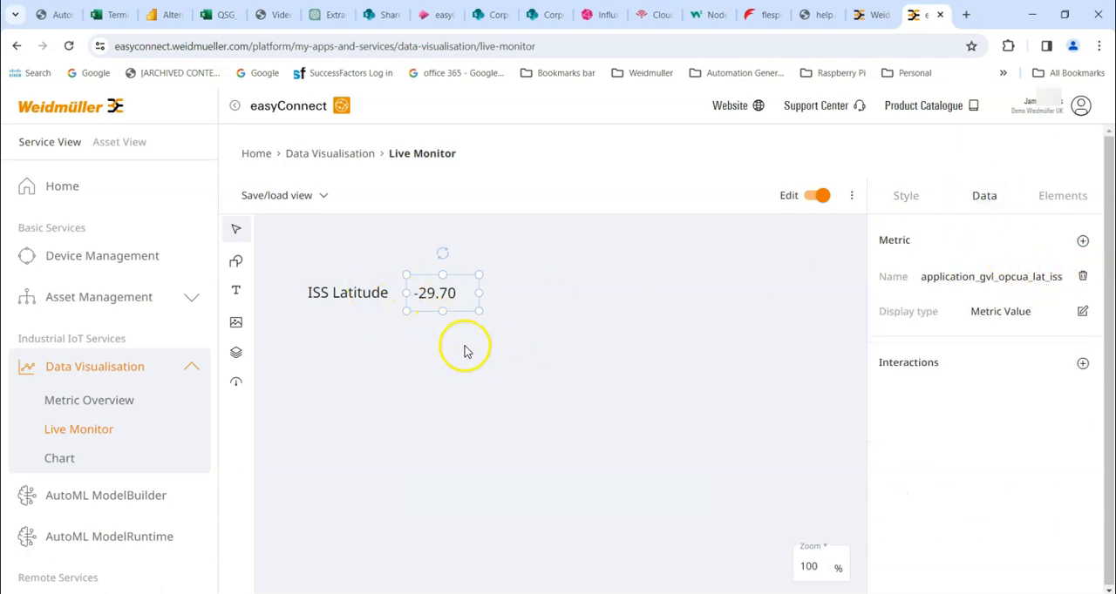
left_click(389, 393)
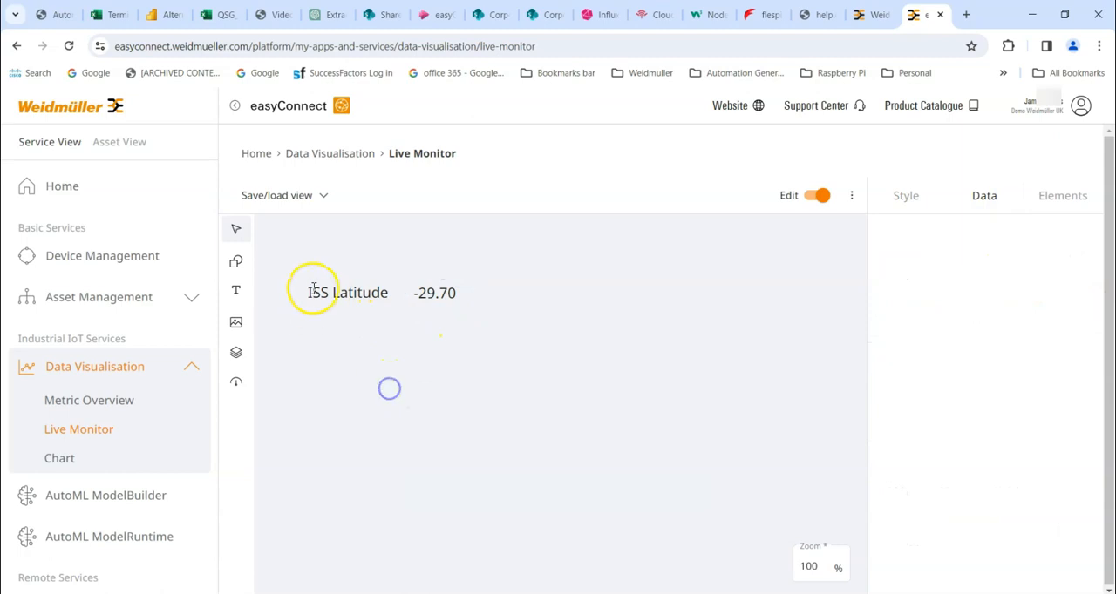
Duplicate the ISS Latitude label together with its value and align the copies directly below the originals
left_click_drag(279, 250, 512, 325)
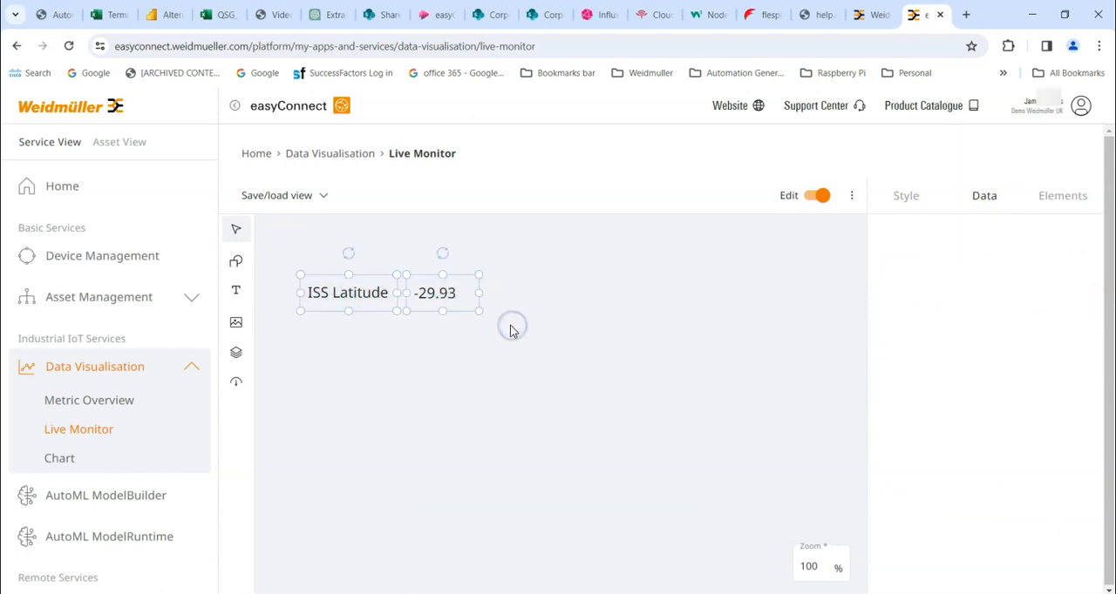
key("ctrl+c")
key("ctrl+v")
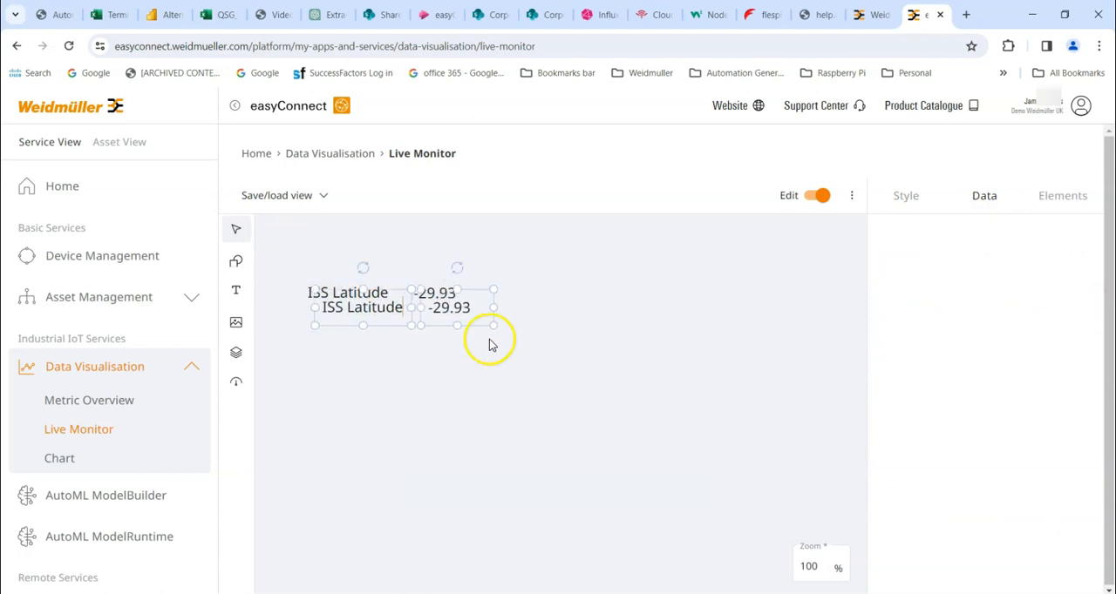
left_click_drag(352, 311, 342, 325)
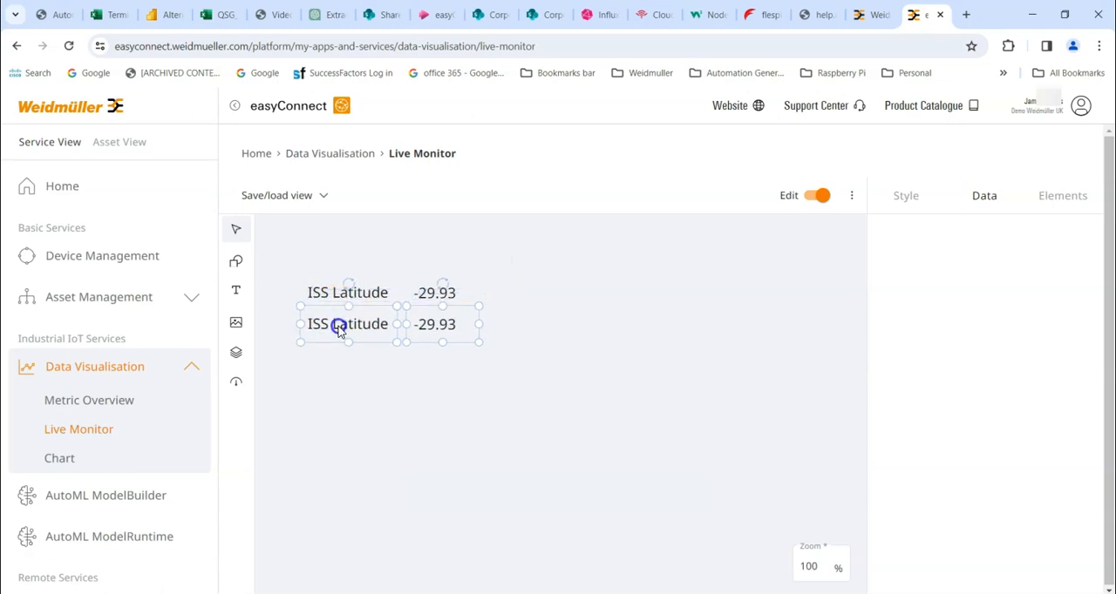
left_click(345, 373)
Change the copied label's text to "ISS Longitude" and widen its box to the left to fit the full text
left_click(324, 321)
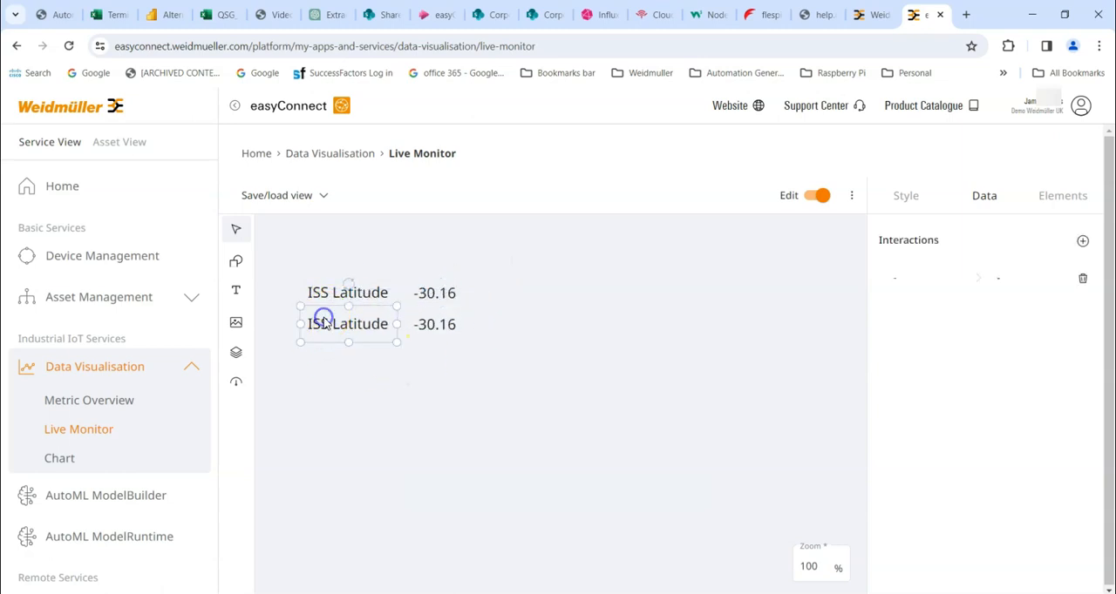
left_click(361, 324)
left_click(403, 397)
left_click(353, 330)
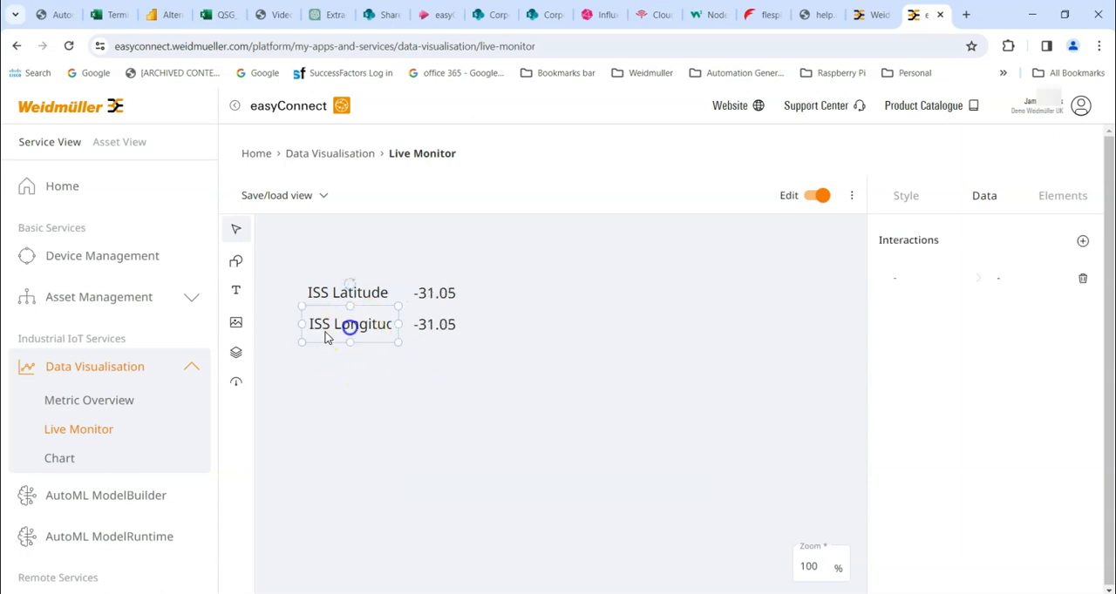
left_click_drag(301, 322, 288, 323)
left_click(329, 387)
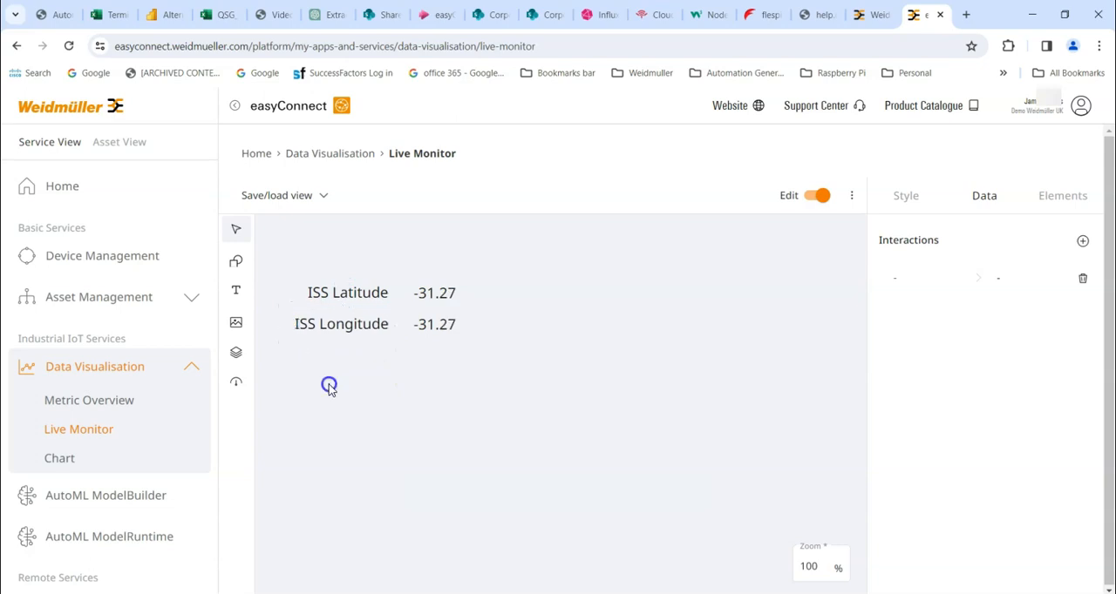
Replace the metric of the value beside ISS Longitude with the uOS Controller datapoint application_gvl_opcua_long_iss
left_click(428, 327)
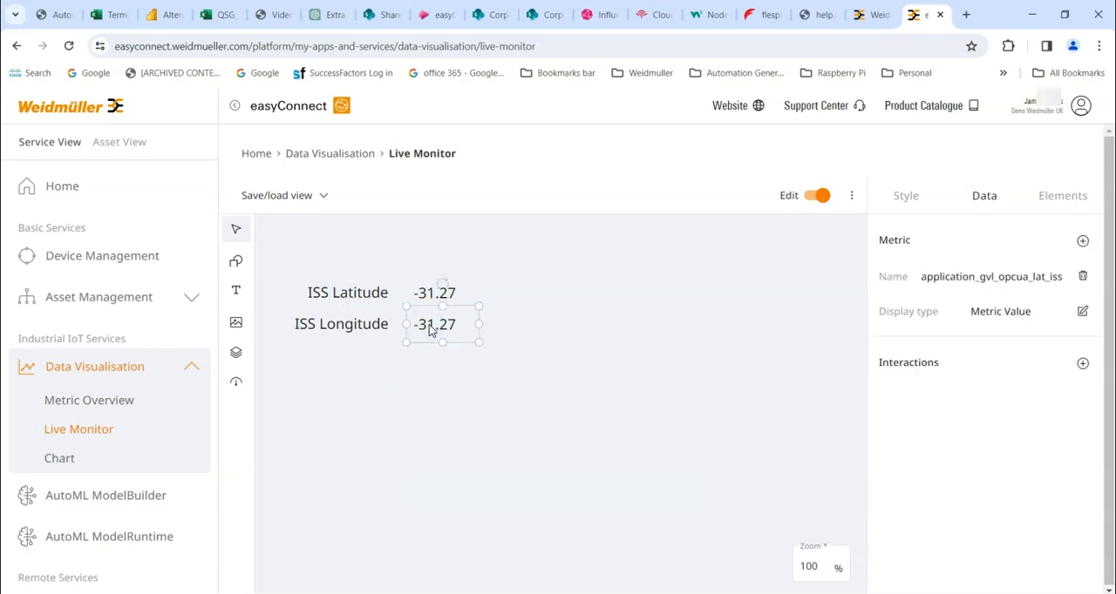
left_click(1055, 277)
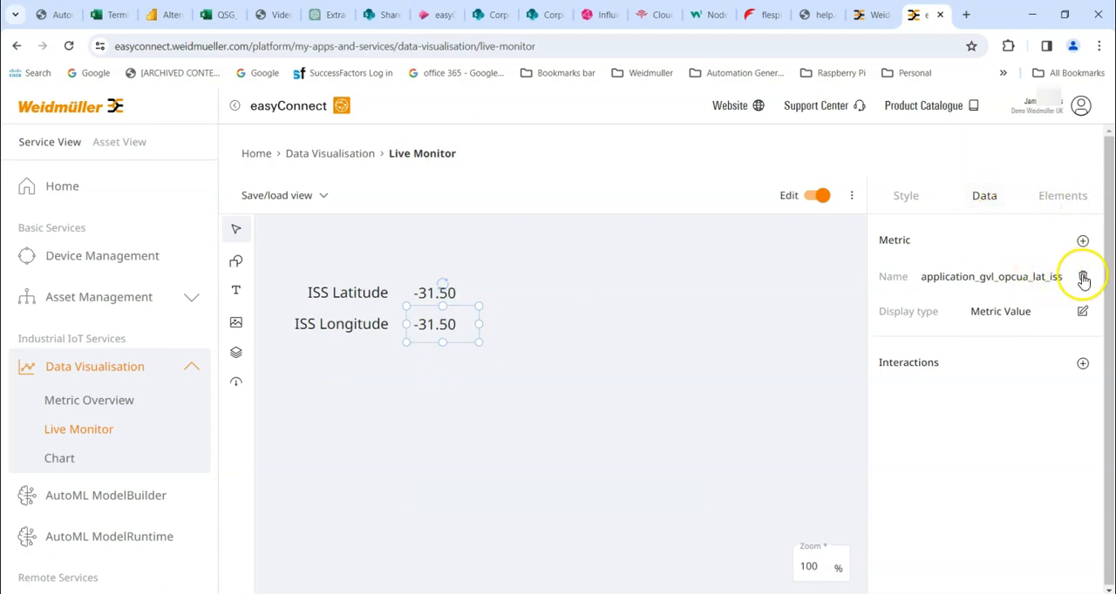
left_click(1082, 276)
left_click(1082, 241)
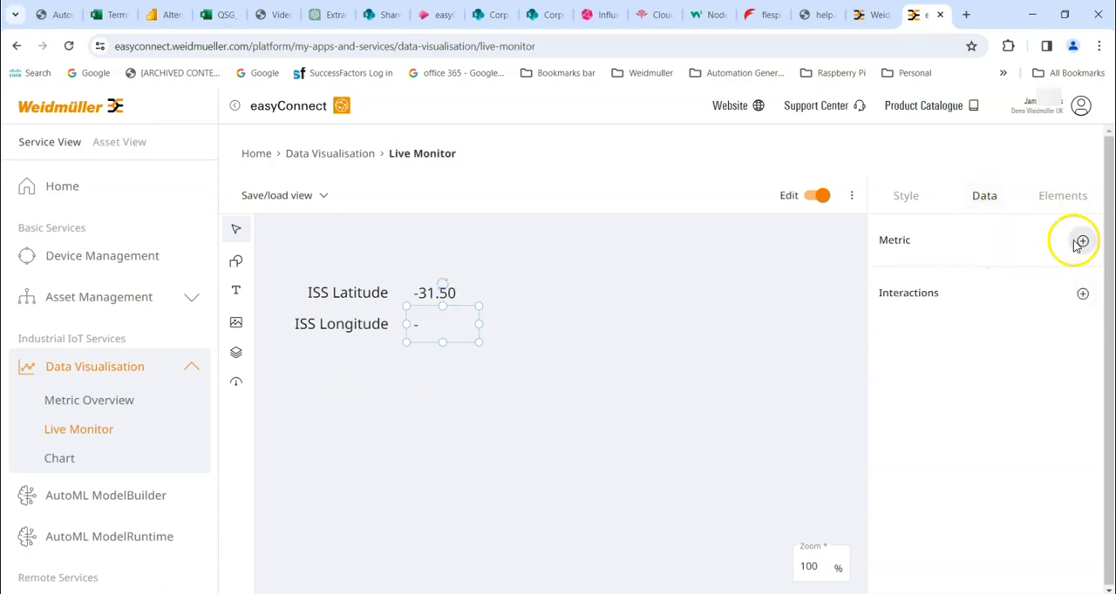
left_click(353, 415)
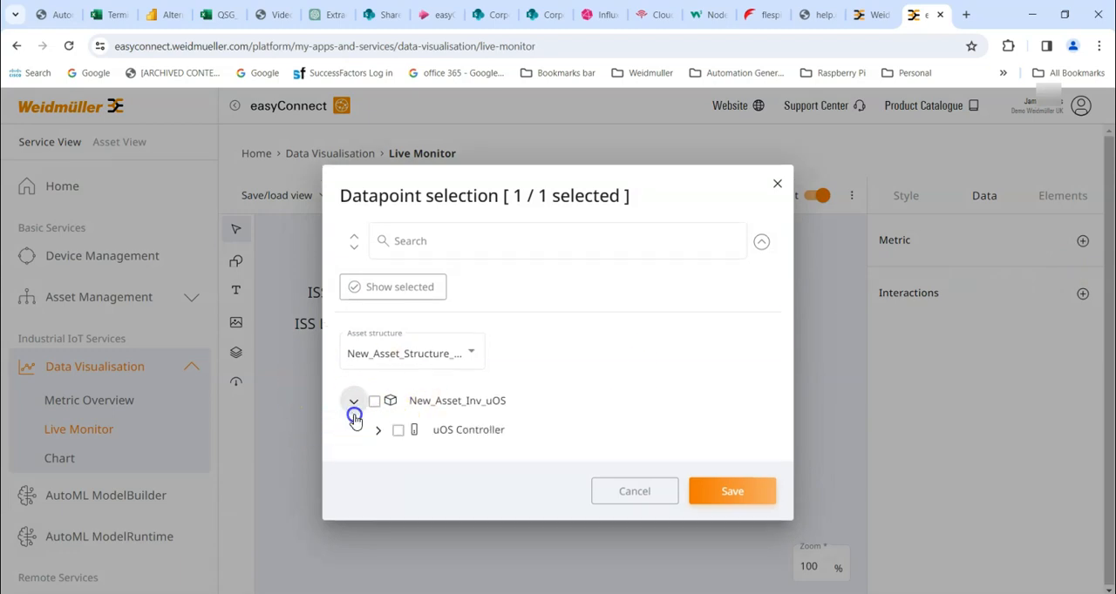
left_click(374, 430)
left_click(479, 466)
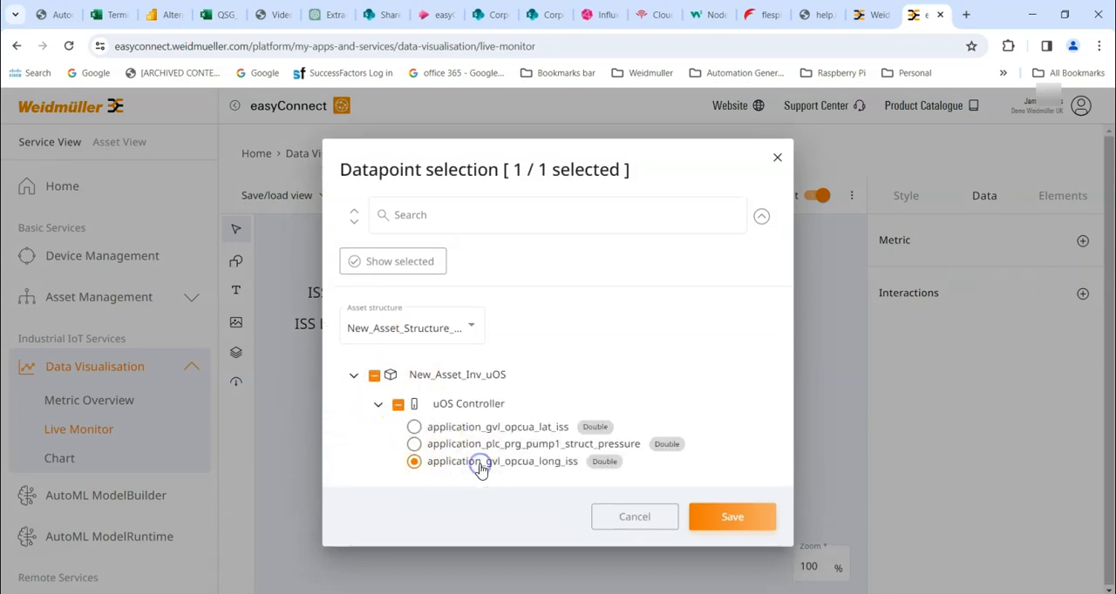
left_click(732, 523)
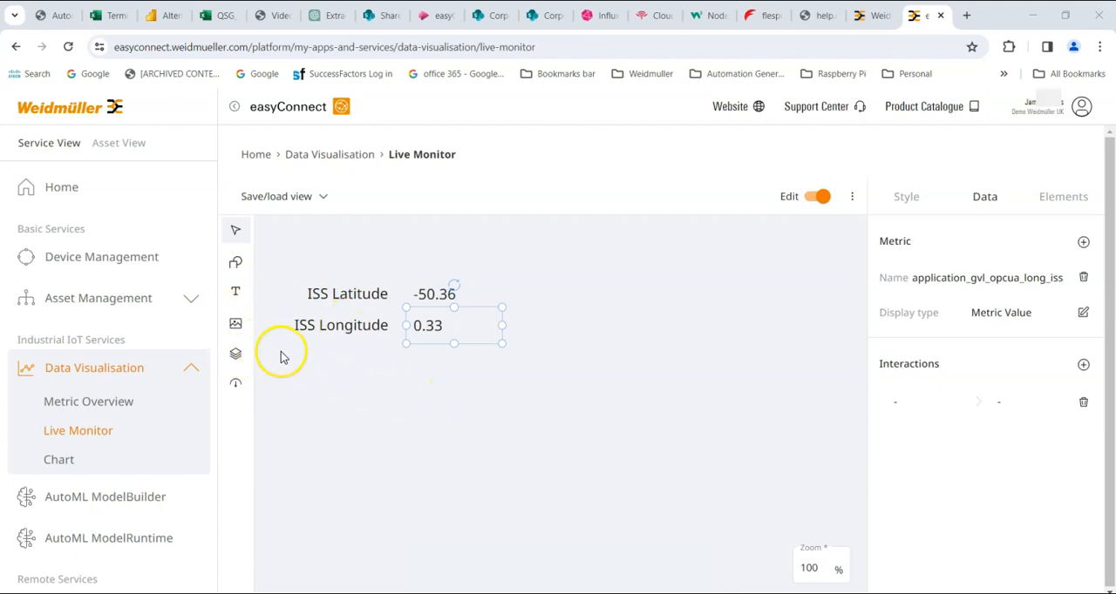
Insert the picture ISS.jpg from the Apps note logo folder onto the dashboard canvas
left_click(238, 324)
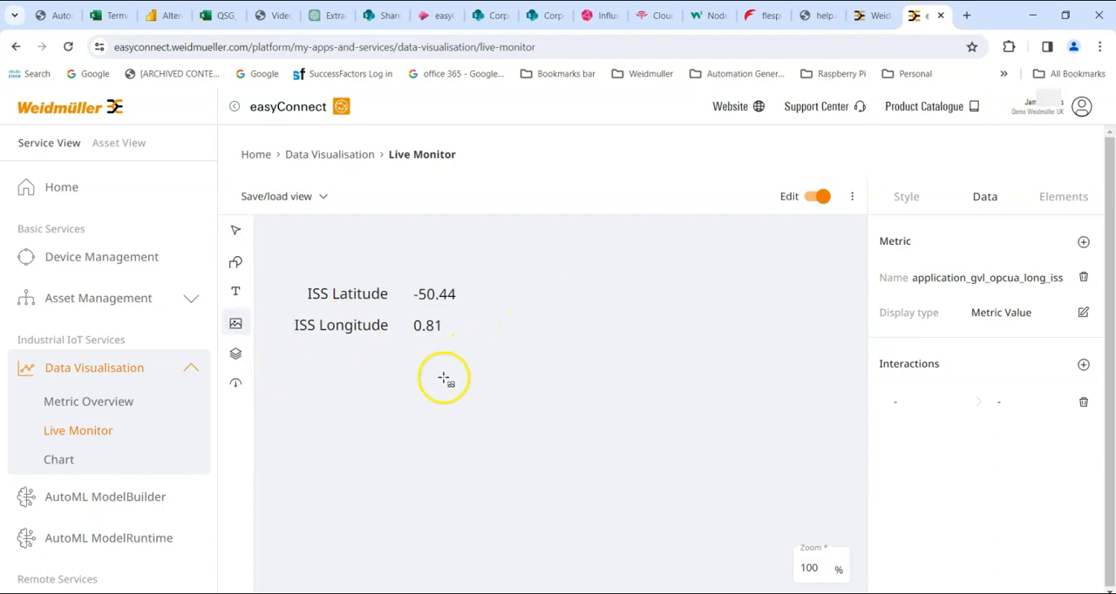
left_click(325, 359)
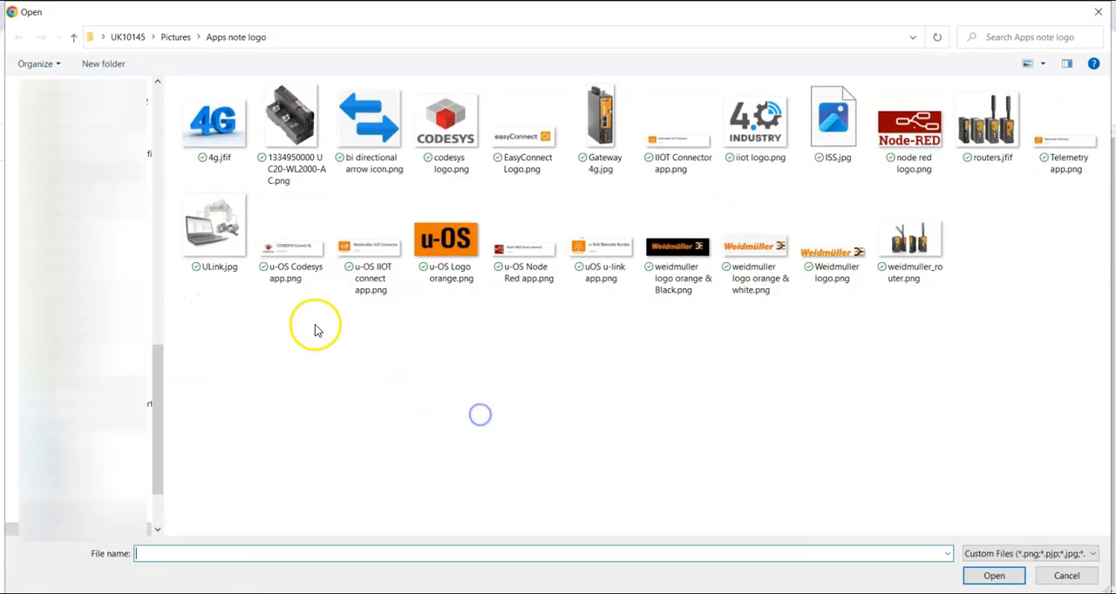
left_click(837, 122)
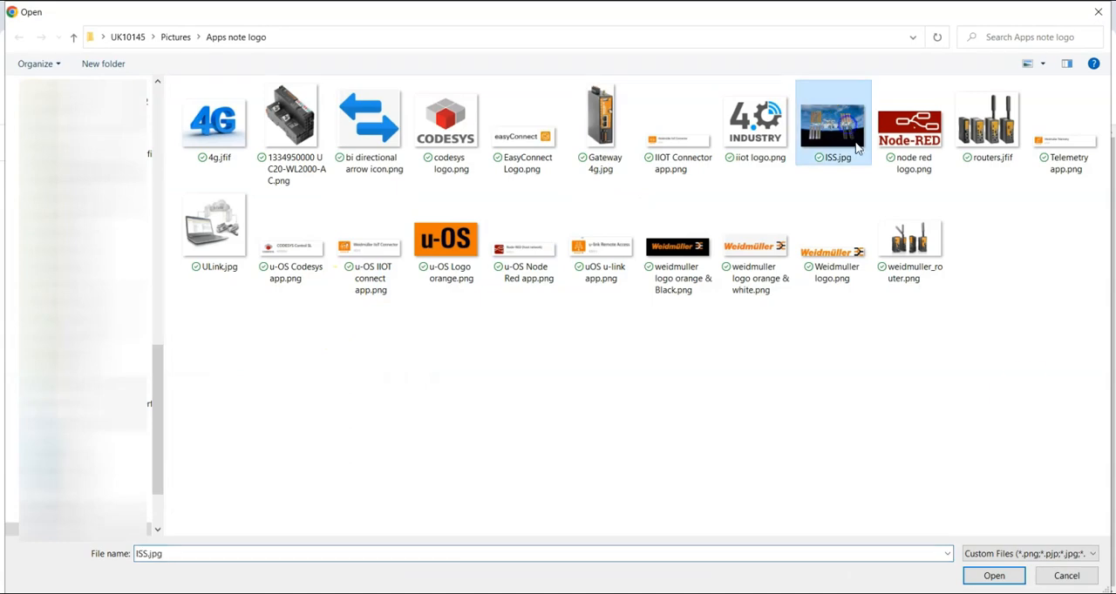
left_click(994, 576)
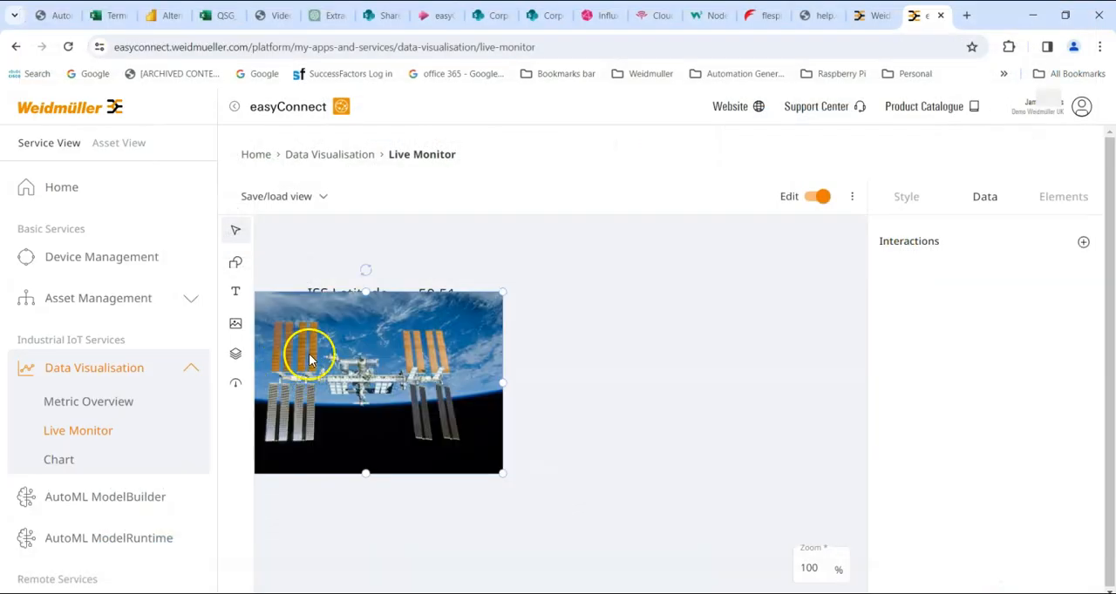
Move the ISS picture directly below the ISS Longitude row, shrink it proportionally, and nudge it slightly right
left_click_drag(359, 406, 363, 408)
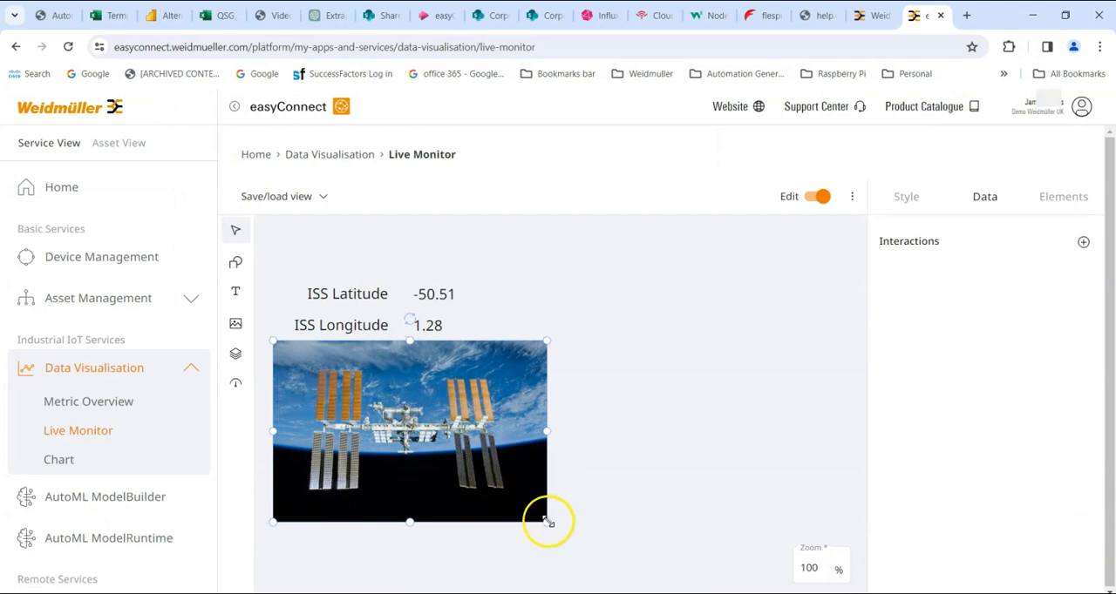
left_click_drag(546, 521, 474, 495)
left_click(584, 460)
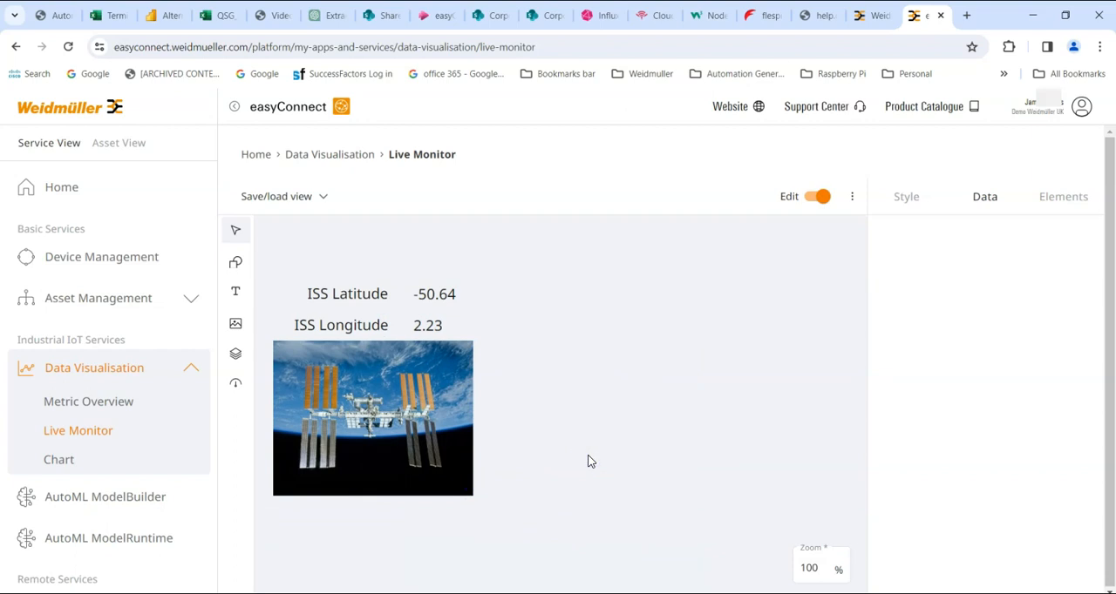
left_click_drag(360, 423, 378, 423)
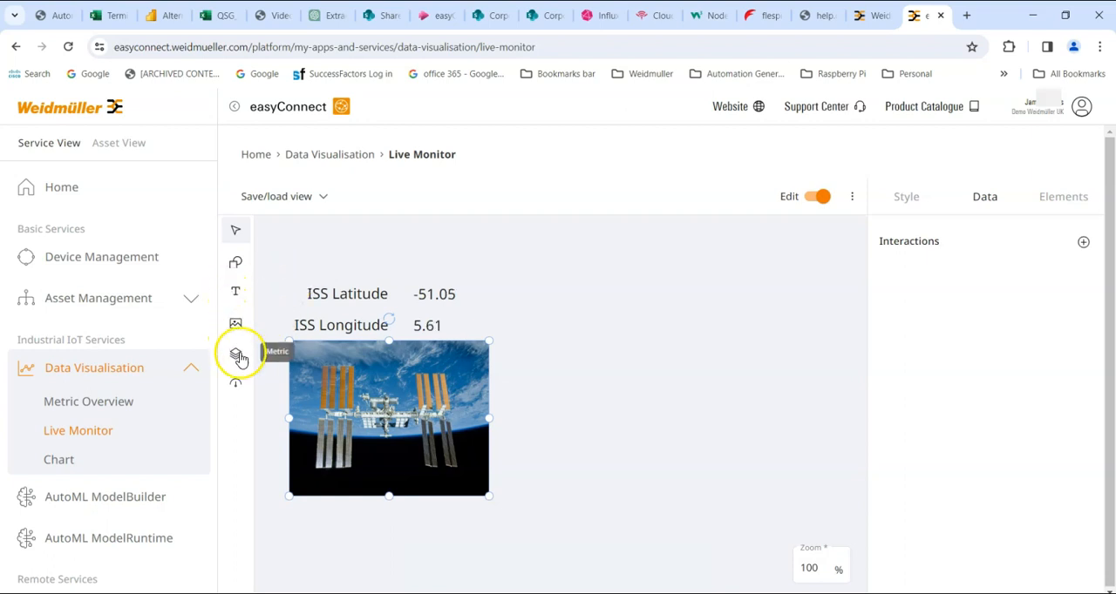
Add a dial gauge to the right of the ISS picture and assign it the uOS Controller datapoint application_gvl_opcua_lat_iss
left_click_drag(232, 388, 541, 333)
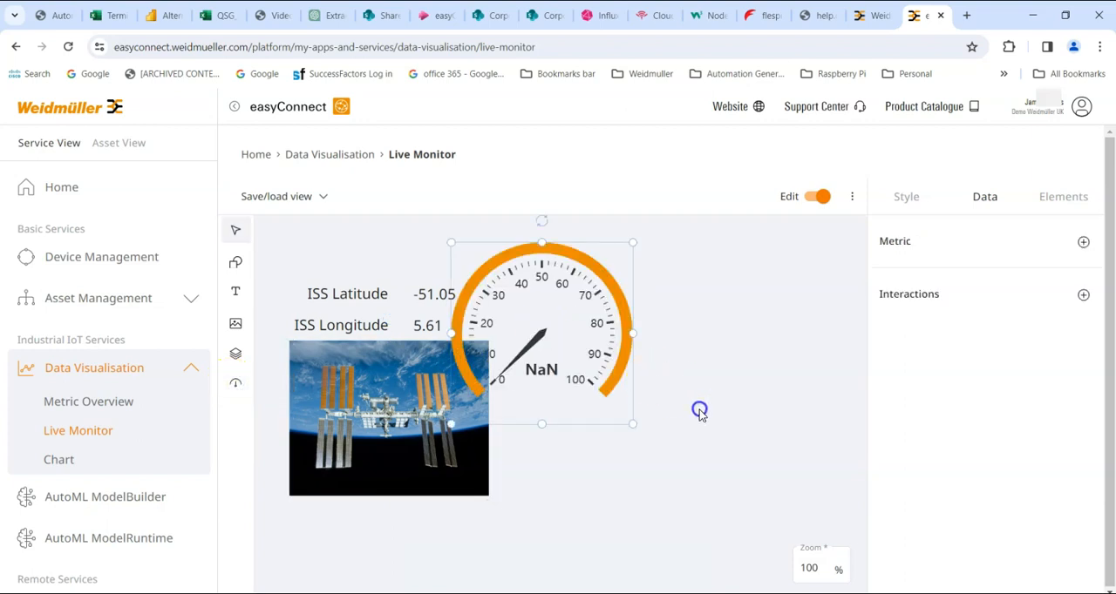
left_click_drag(534, 283, 617, 346)
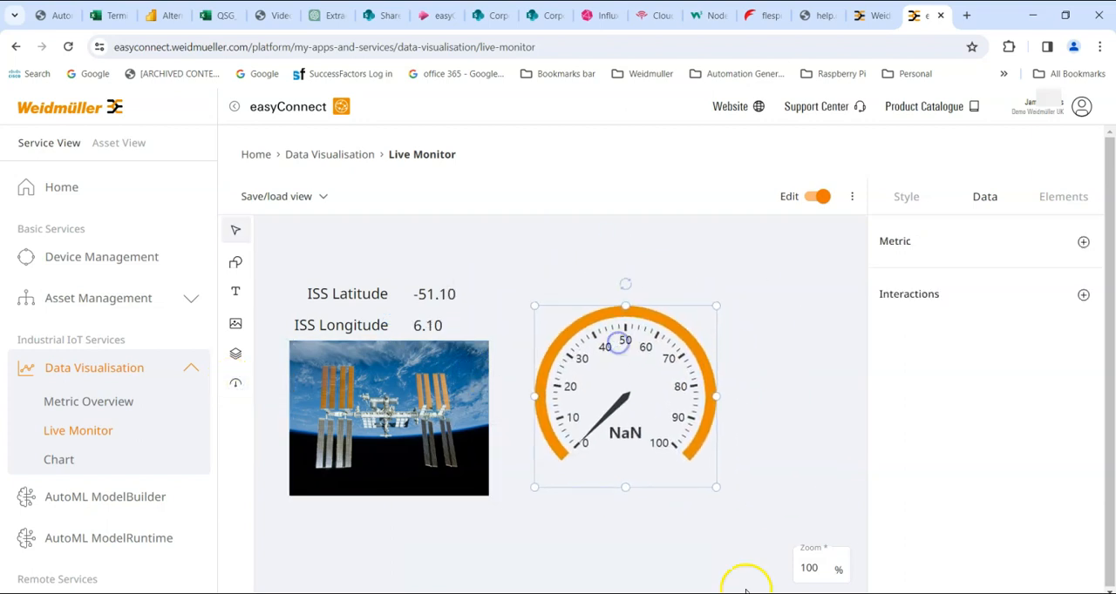
left_click(1083, 242)
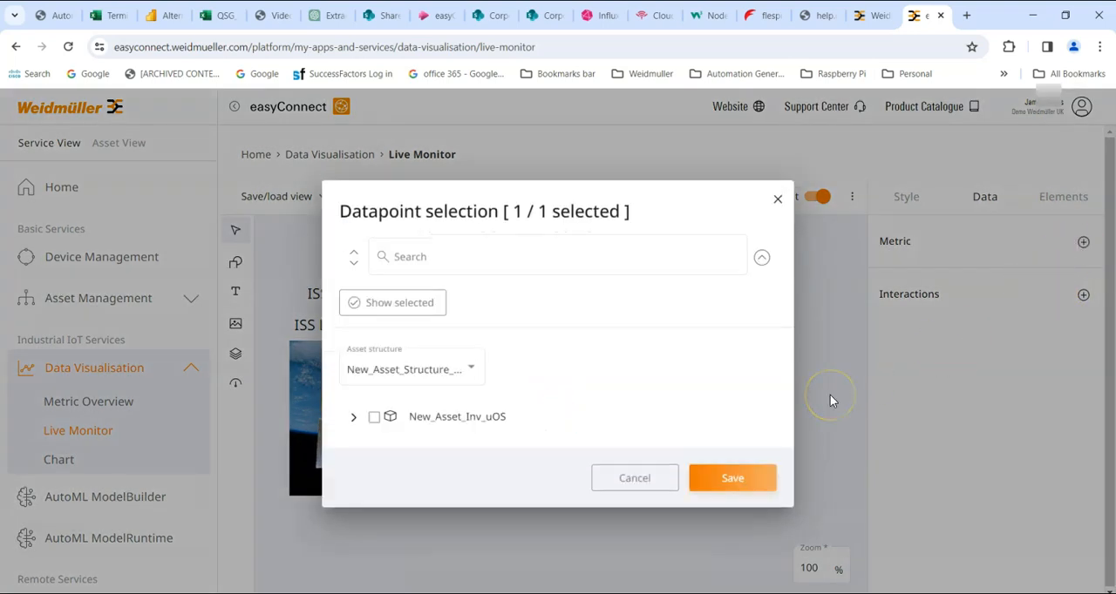
left_click(353, 417)
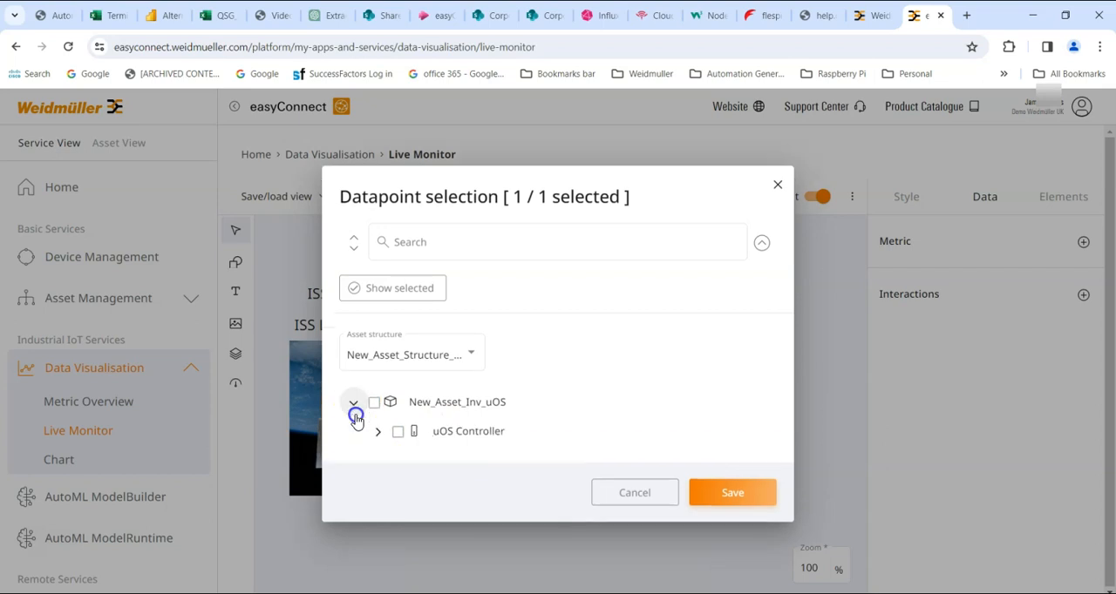
left_click(377, 432)
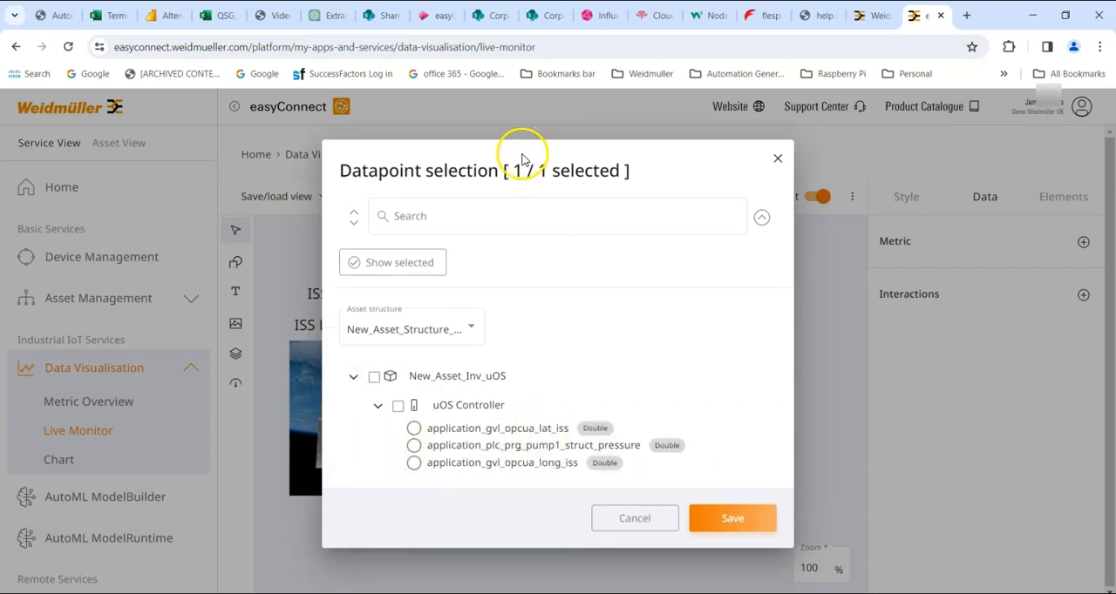
left_click(415, 428)
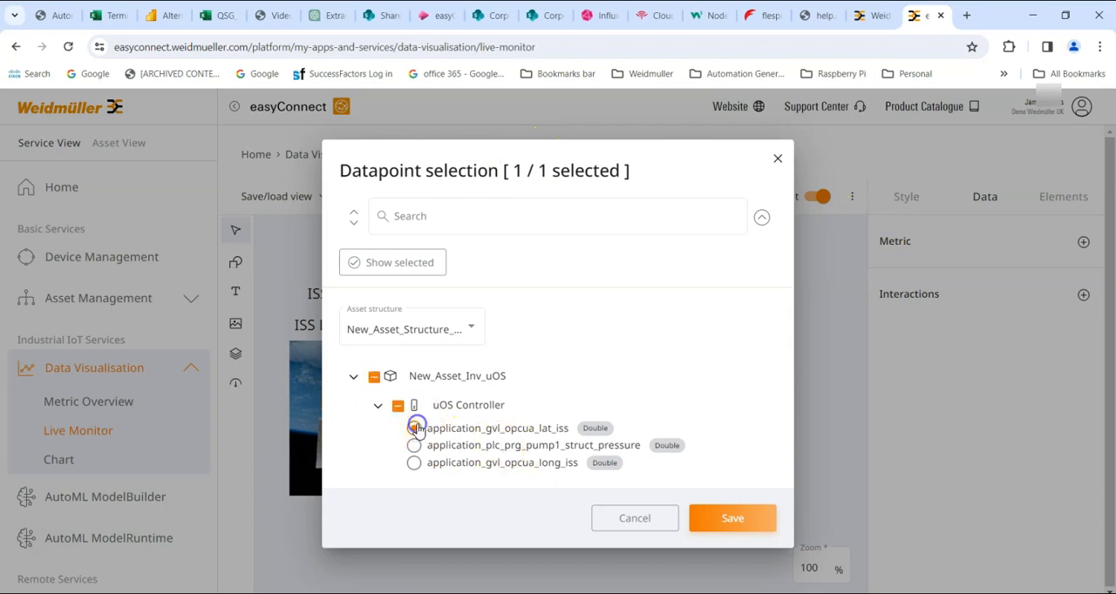
left_click(715, 518)
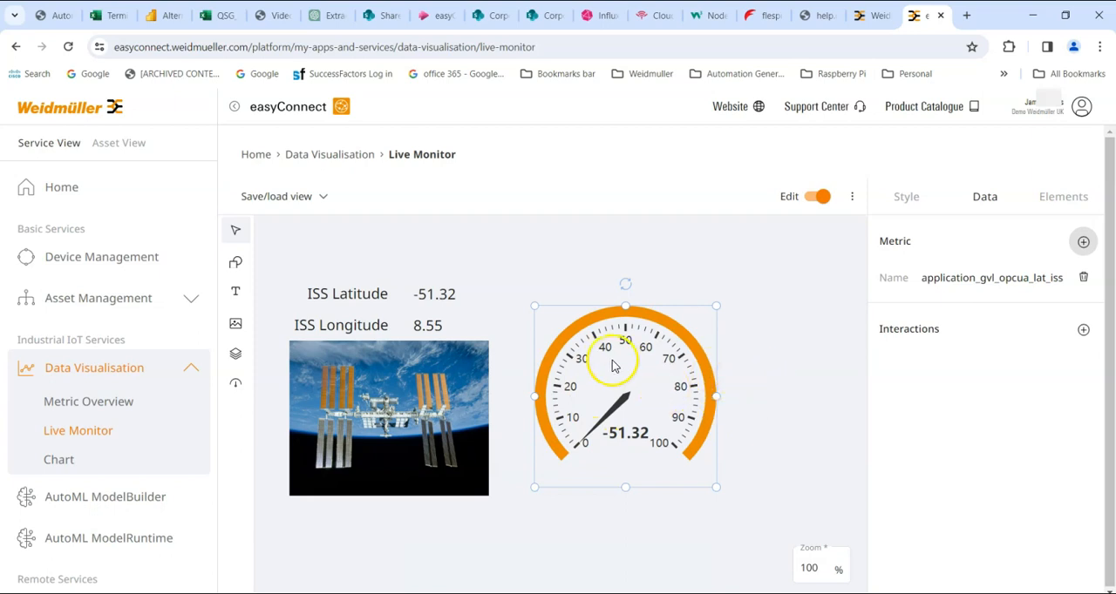
Examine the dial gauge's style settings for score, labels, scales, thresholds, needle, progress and transform
left_click(902, 199)
scroll(959, 348, "down", 3)
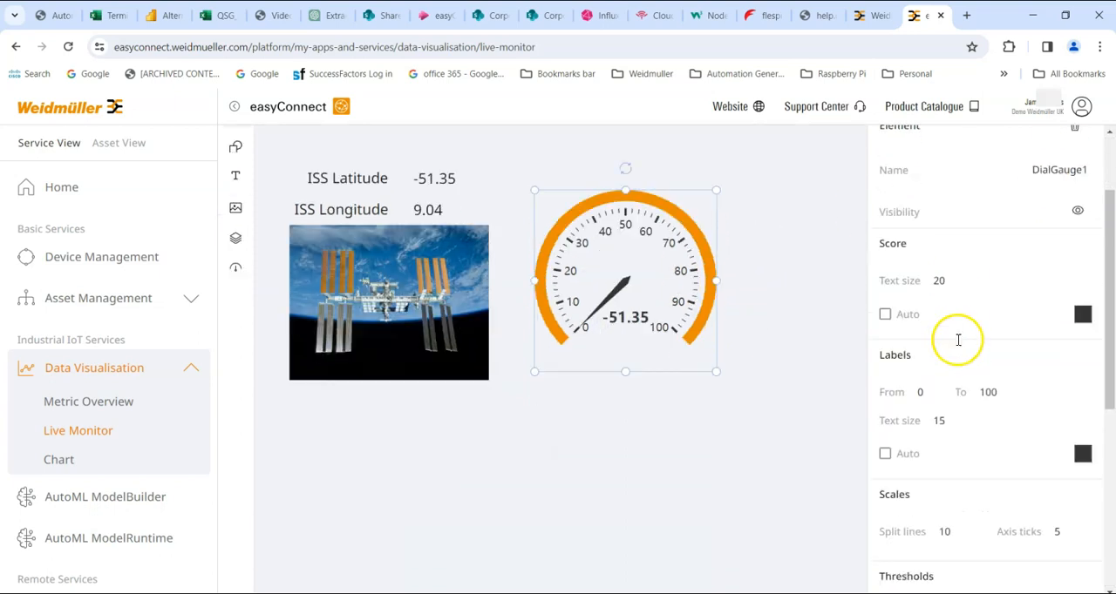
scroll(955, 348, "up", 1)
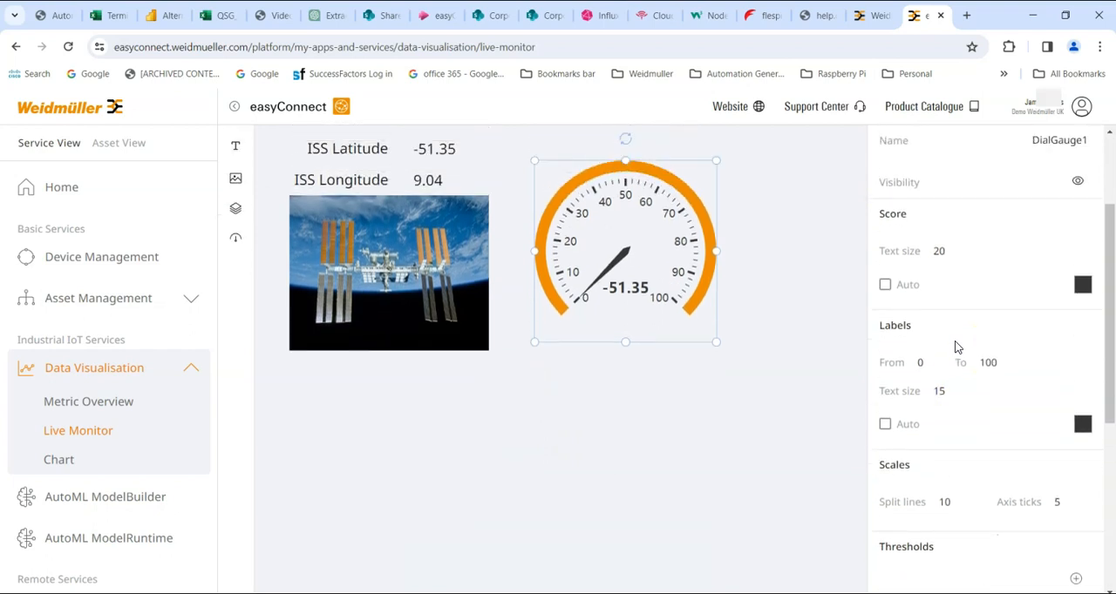
scroll(954, 348, "down", 1)
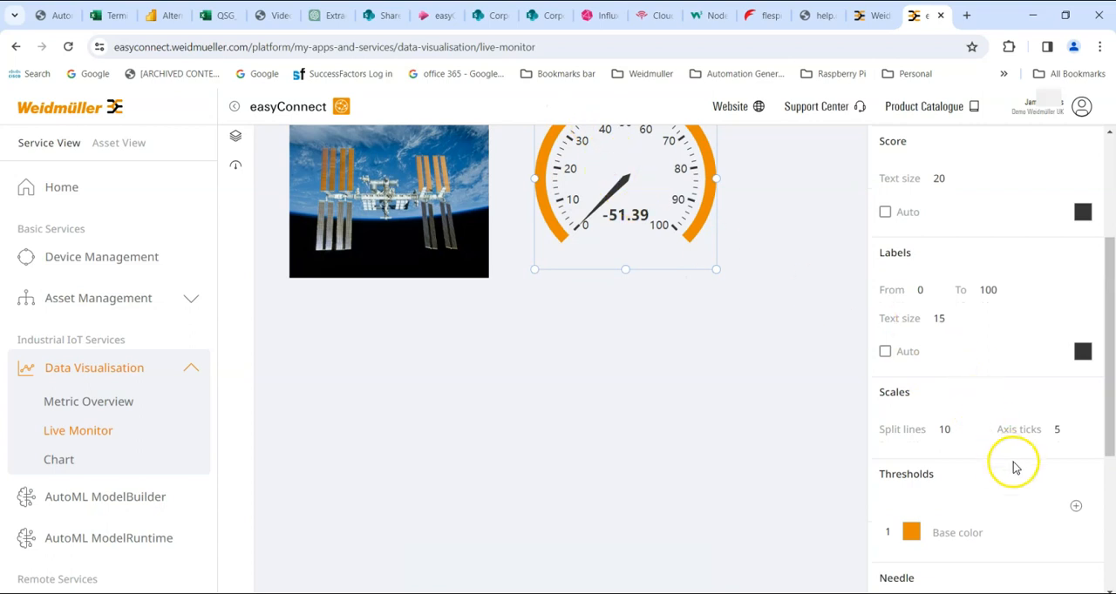
scroll(1007, 460, "down", 2)
scroll(1000, 447, "down", 2)
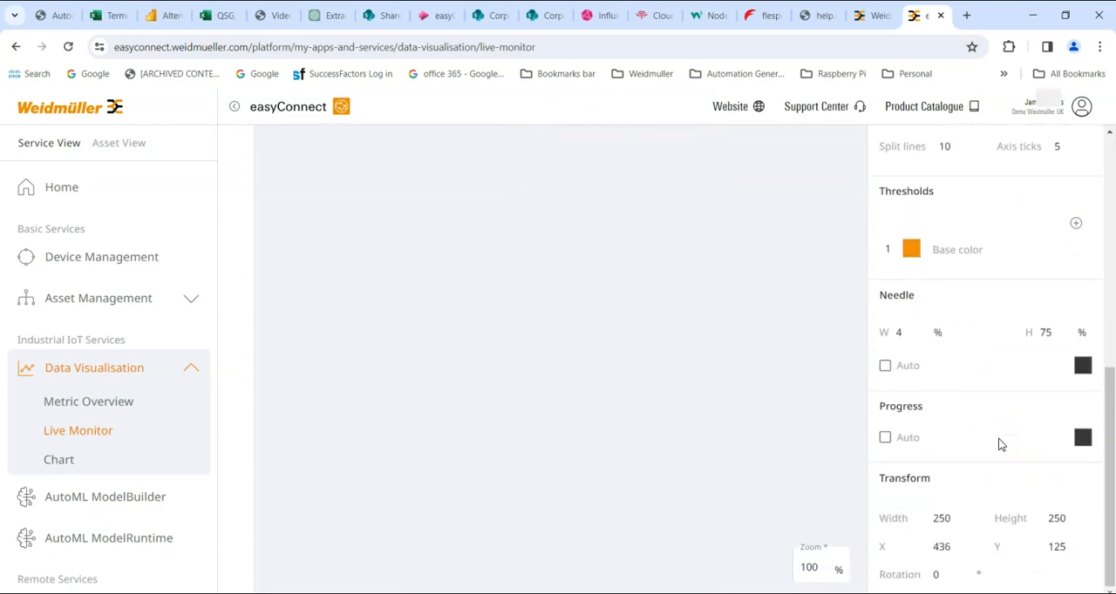
scroll(997, 442, "up", 2)
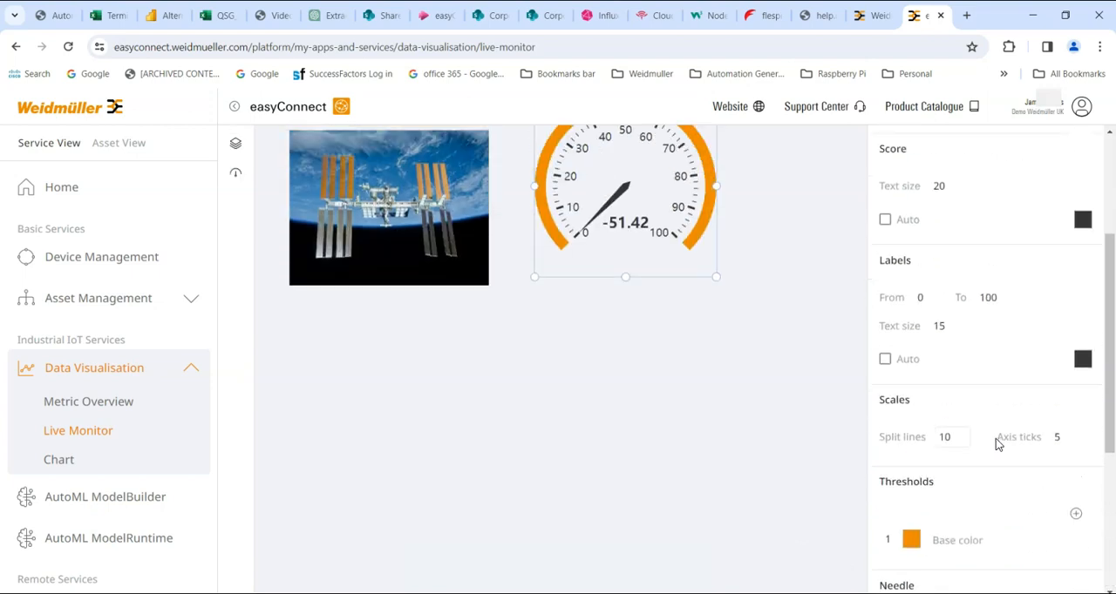
left_click(948, 437)
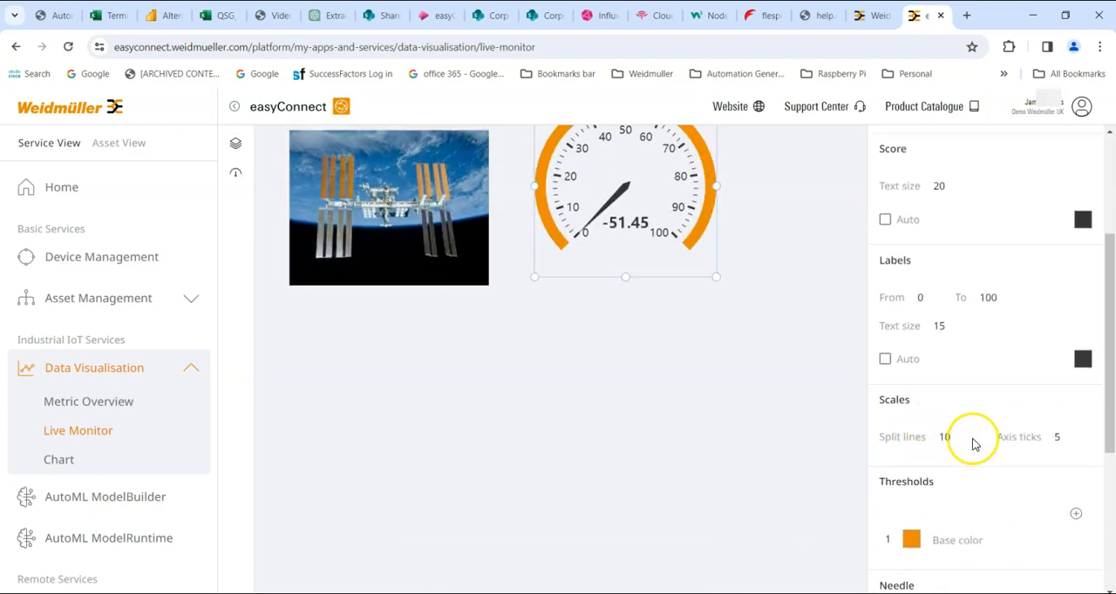
scroll(1030, 445, "up", 1)
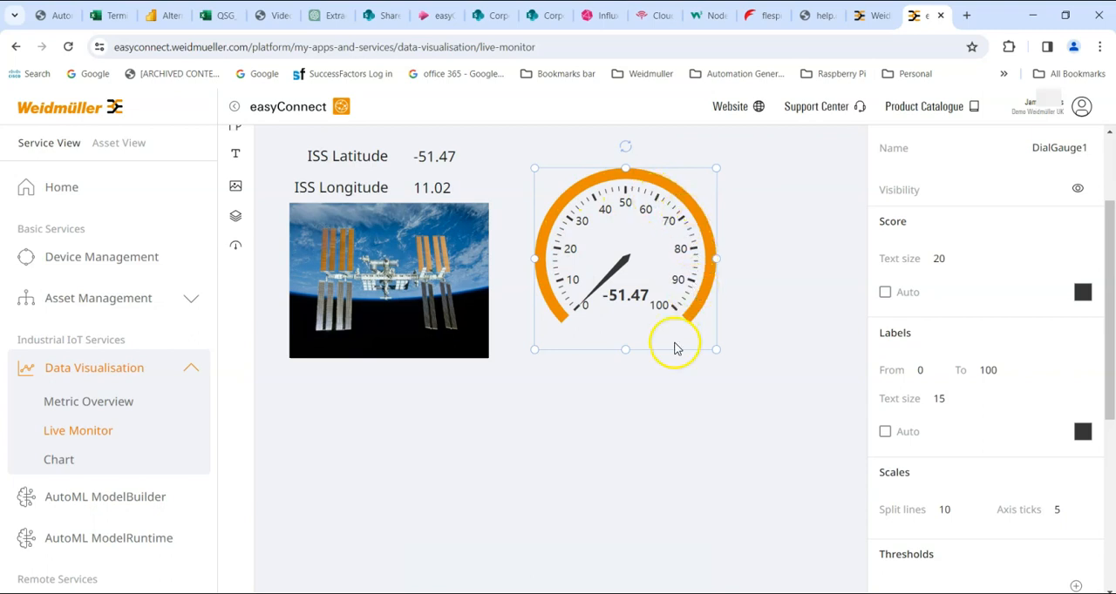
left_click(942, 509)
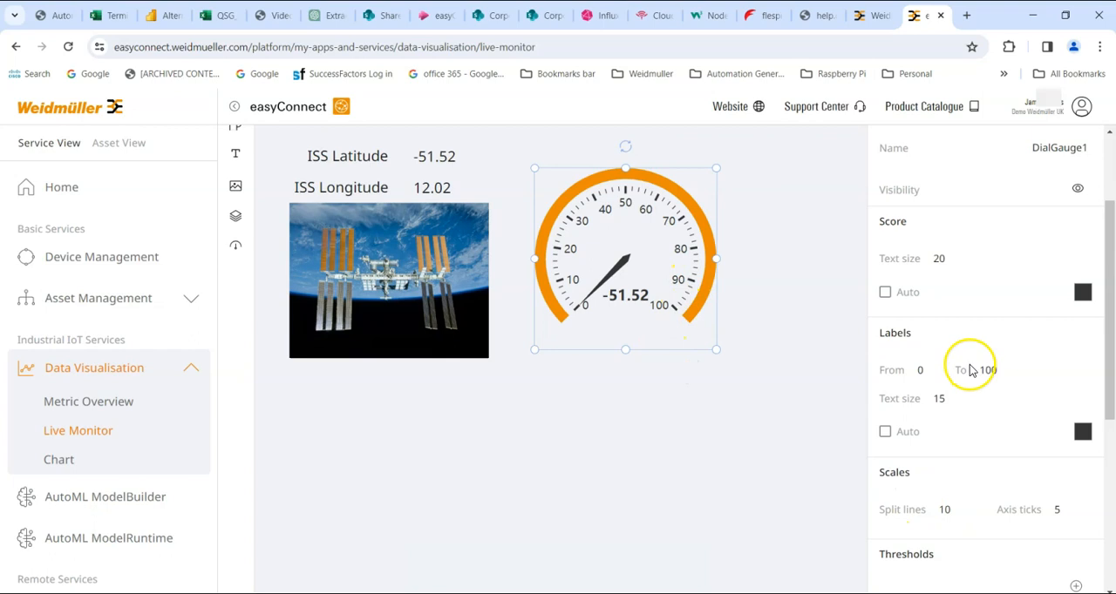
scroll(971, 370, "up", 1)
Try a needle width of 40% on the dial gauge and restore it to 4%
left_click_drag(1103, 180, 1104, 329)
left_click(926, 443)
left_click(910, 443)
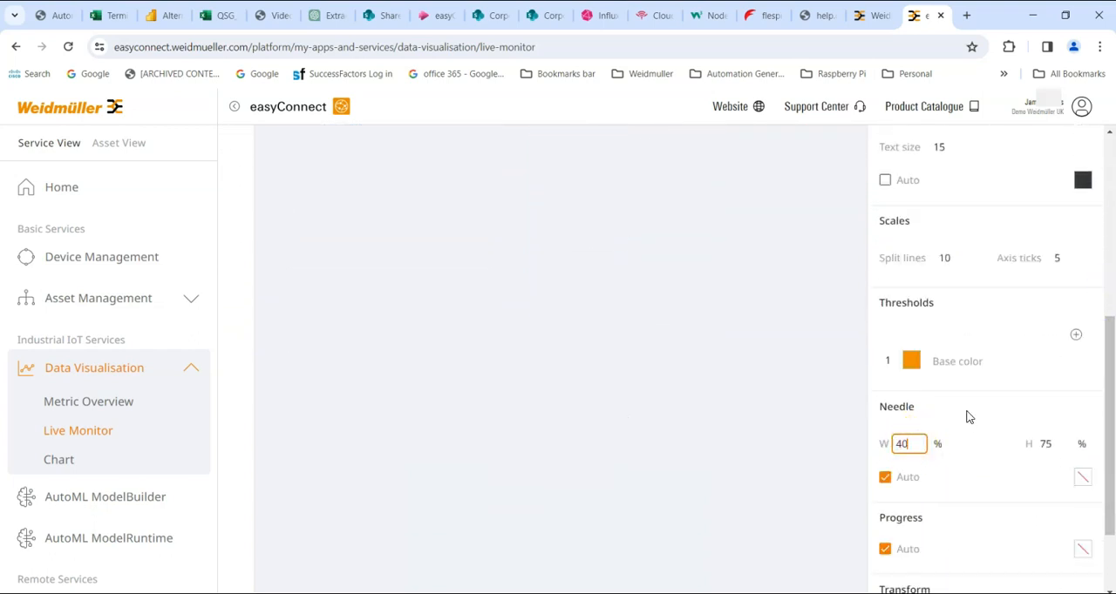
left_click(980, 462)
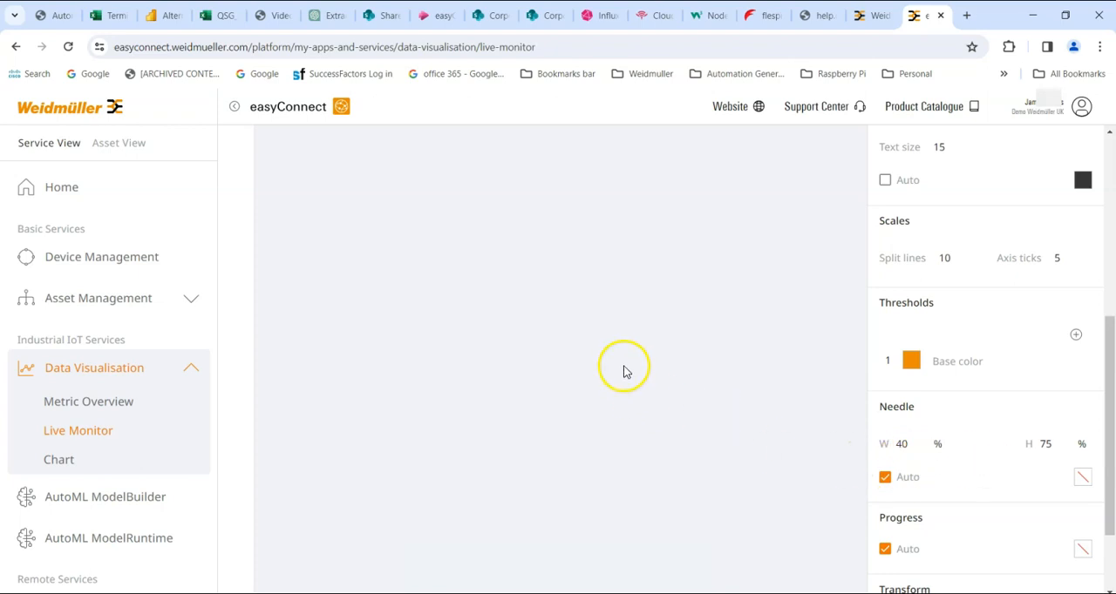
left_click(688, 360)
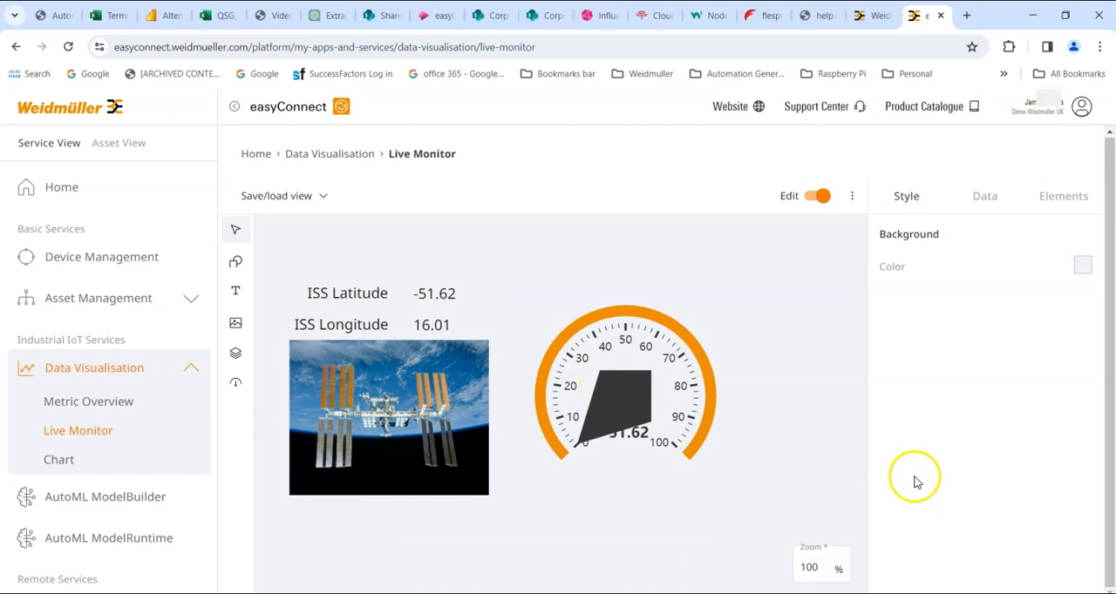
left_click(641, 398)
left_click(911, 444)
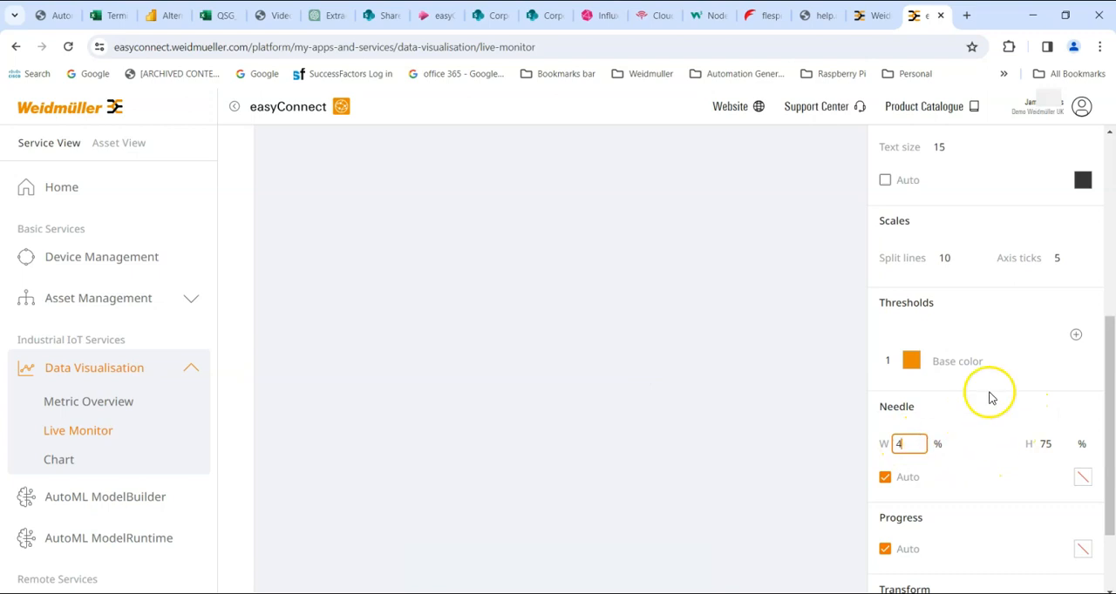
Change the gauge's threshold base colour to green and move the gauge slightly right and down
left_click(910, 363)
left_click(1009, 465)
left_click(984, 318)
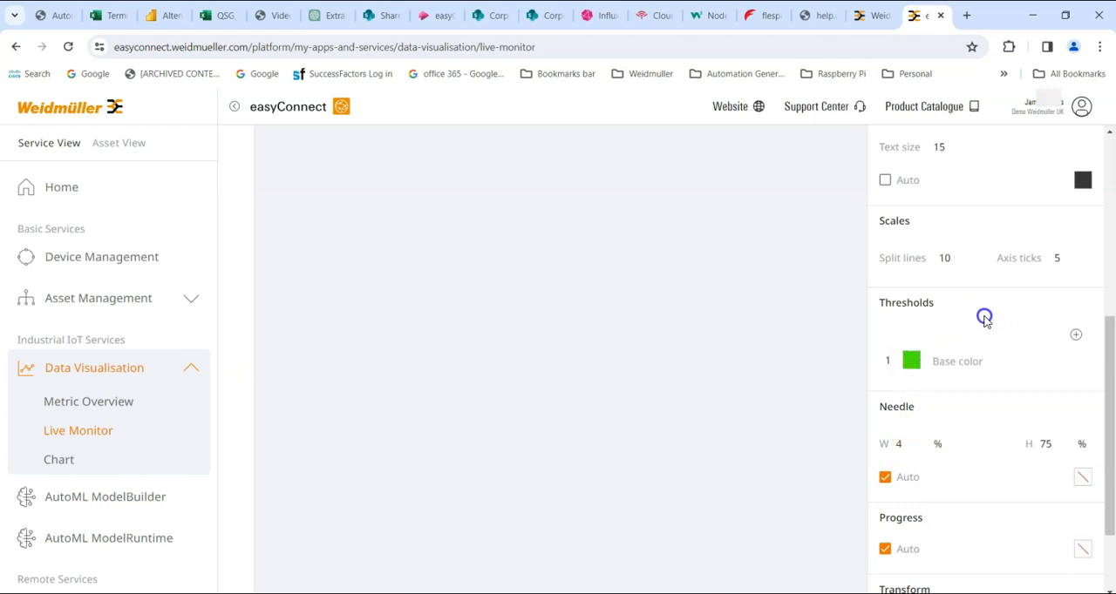
left_click(695, 333)
left_click(632, 343)
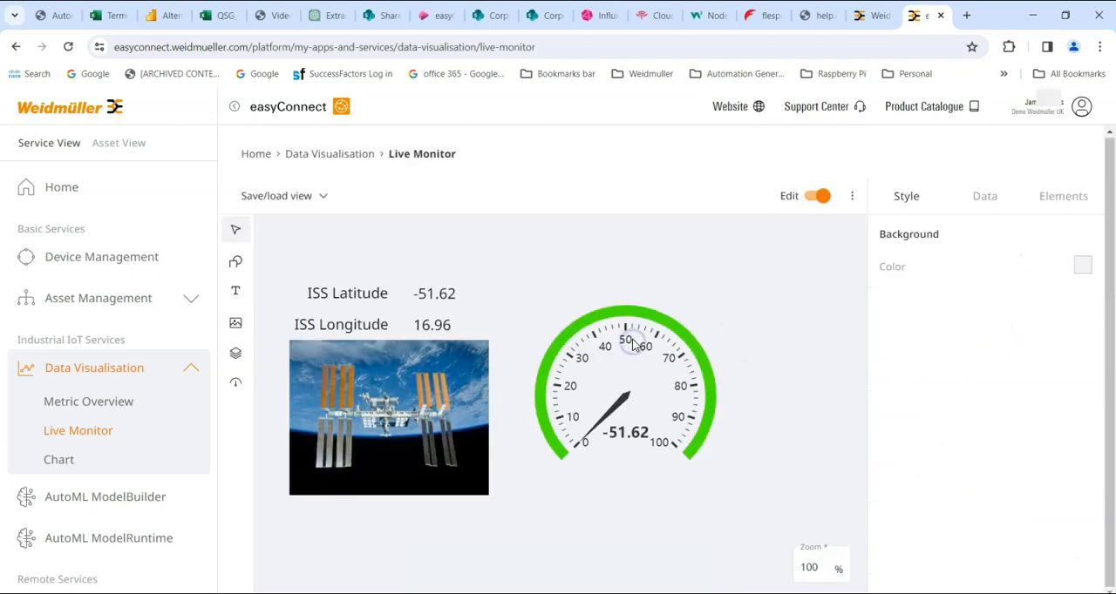
left_click_drag(594, 324, 616, 353)
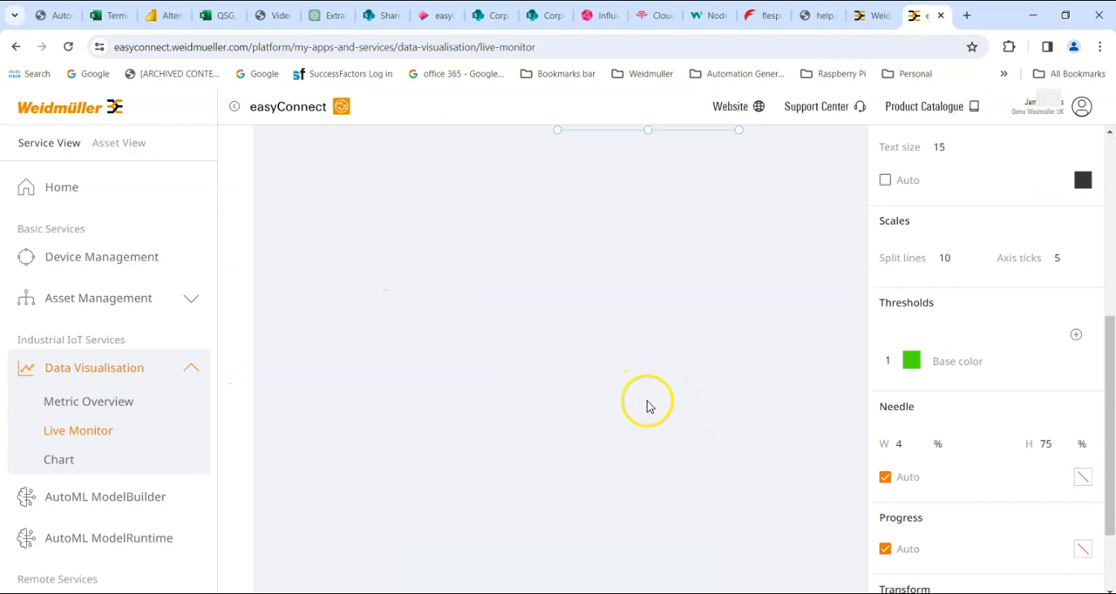
Set the dial gauge's label range from -180 to 180
left_click_drag(1110, 378, 1104, 259)
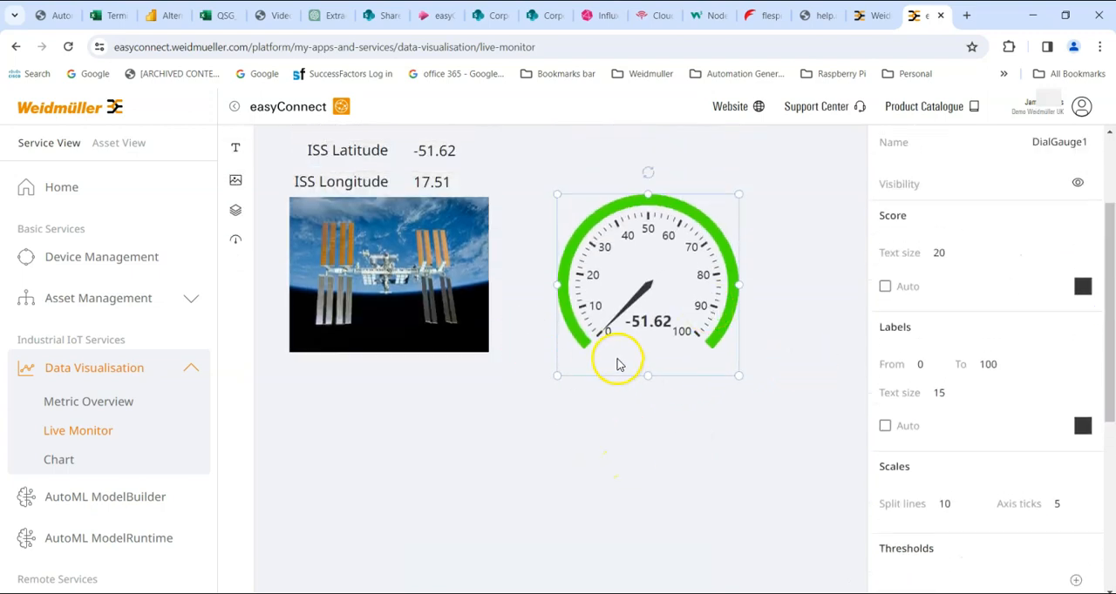
left_click(921, 366)
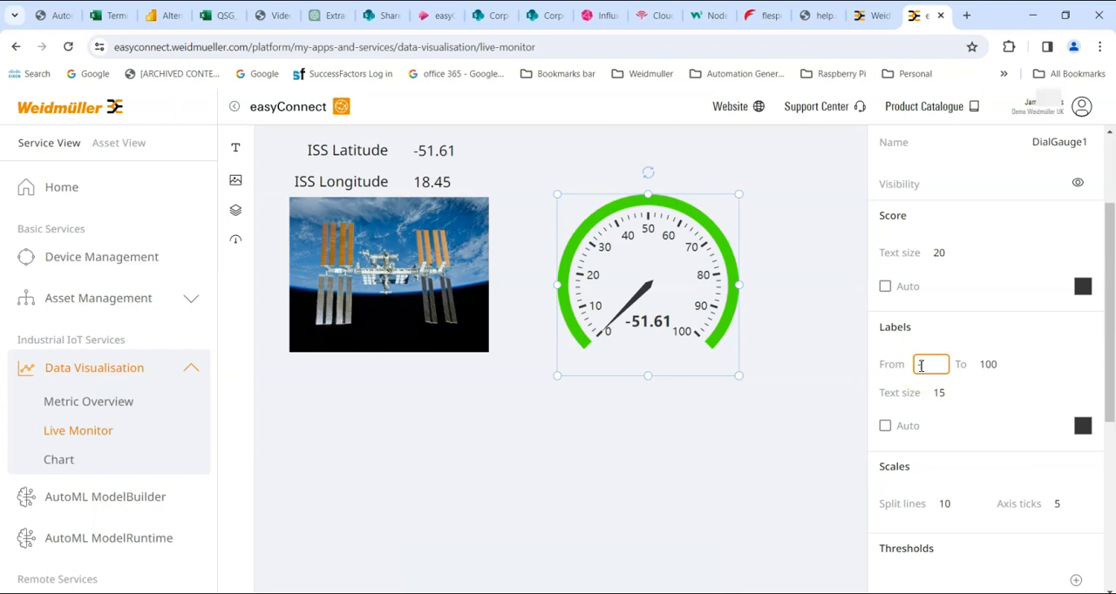
type("-180")
left_click(992, 365)
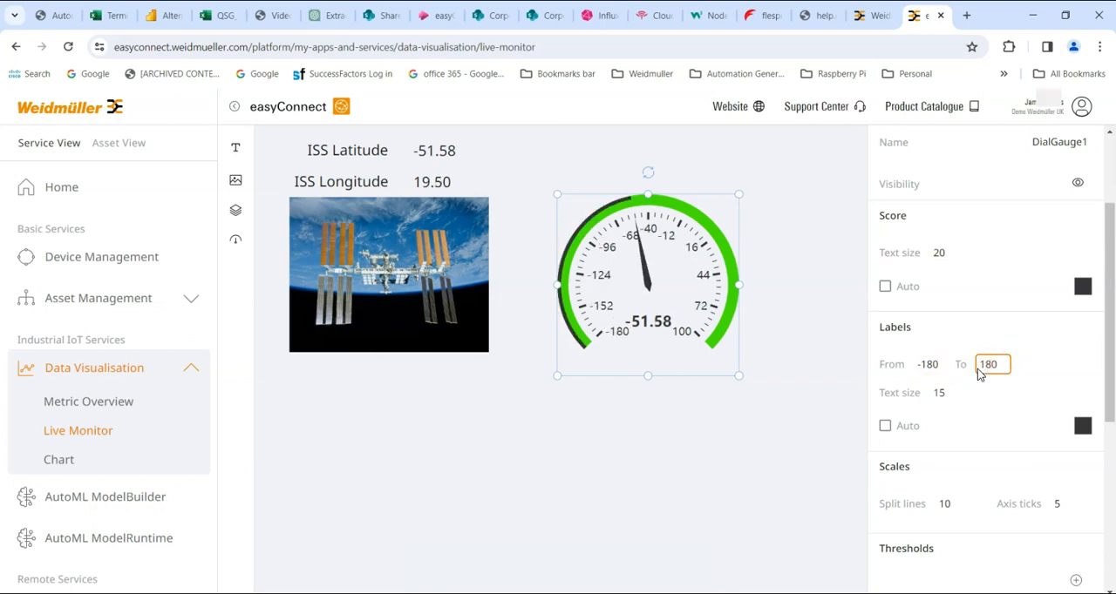
left_click(974, 425)
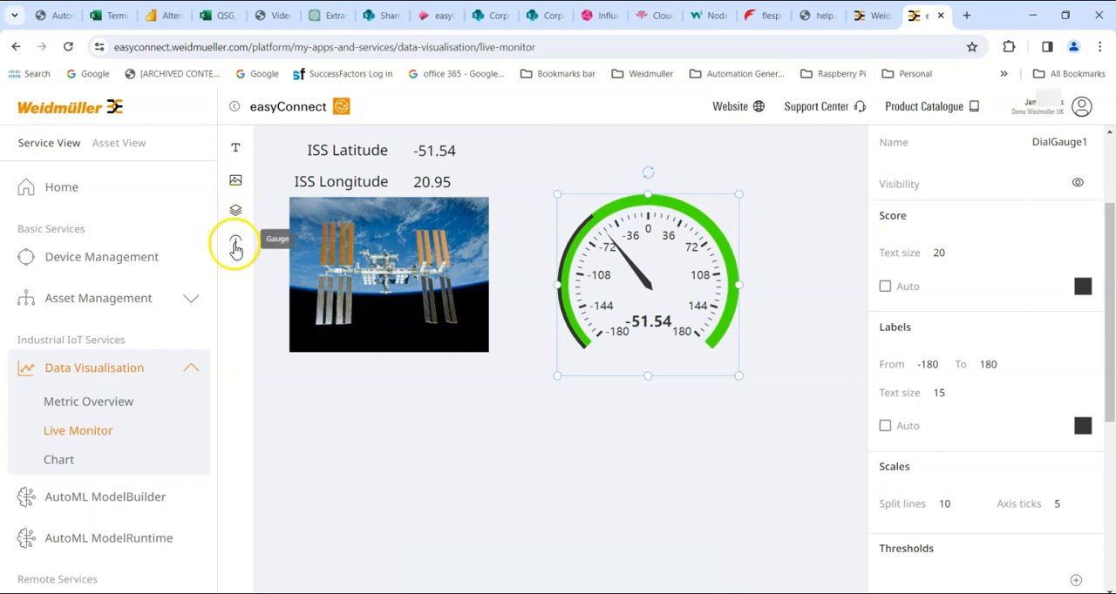
Save the dashboard view under the name 1st, overwriting the existing configuration
left_click_drag(1100, 279, 1102, 216)
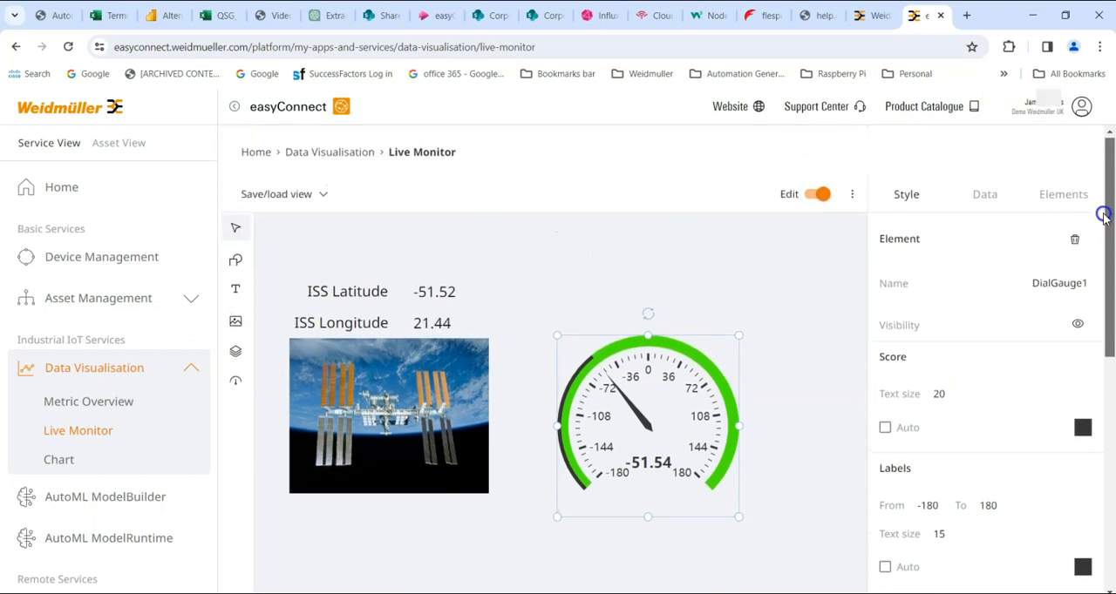
left_click(291, 197)
left_click(287, 300)
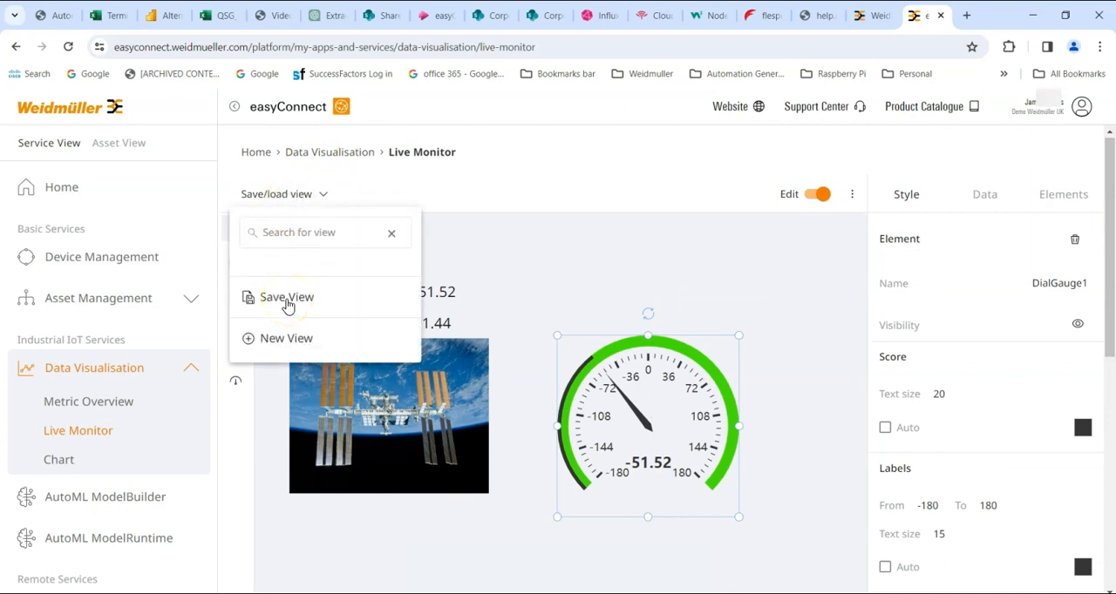
left_click(267, 197)
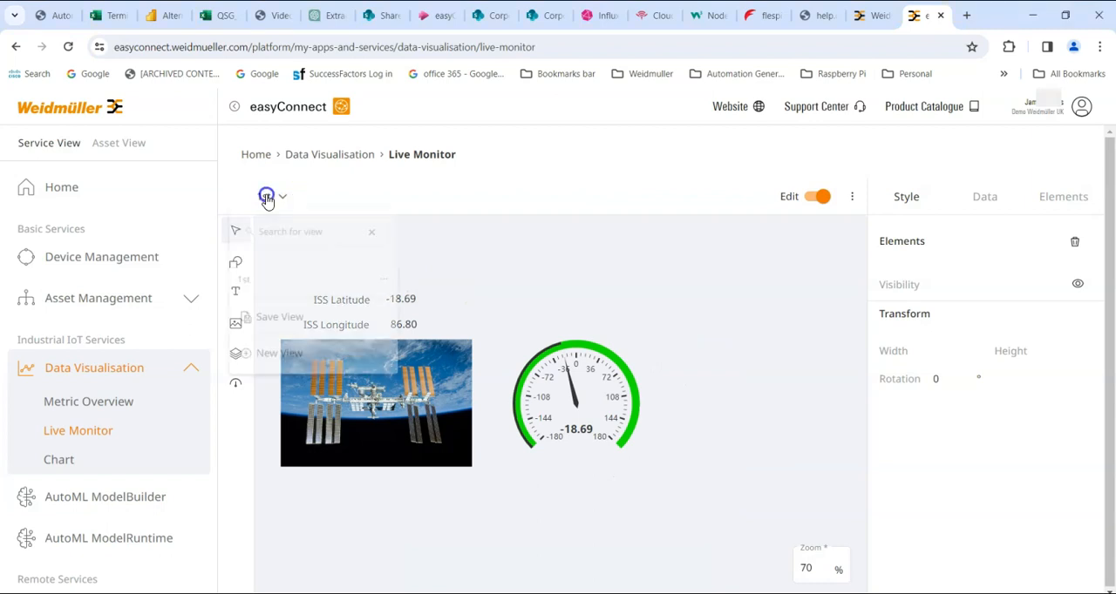
left_click(275, 333)
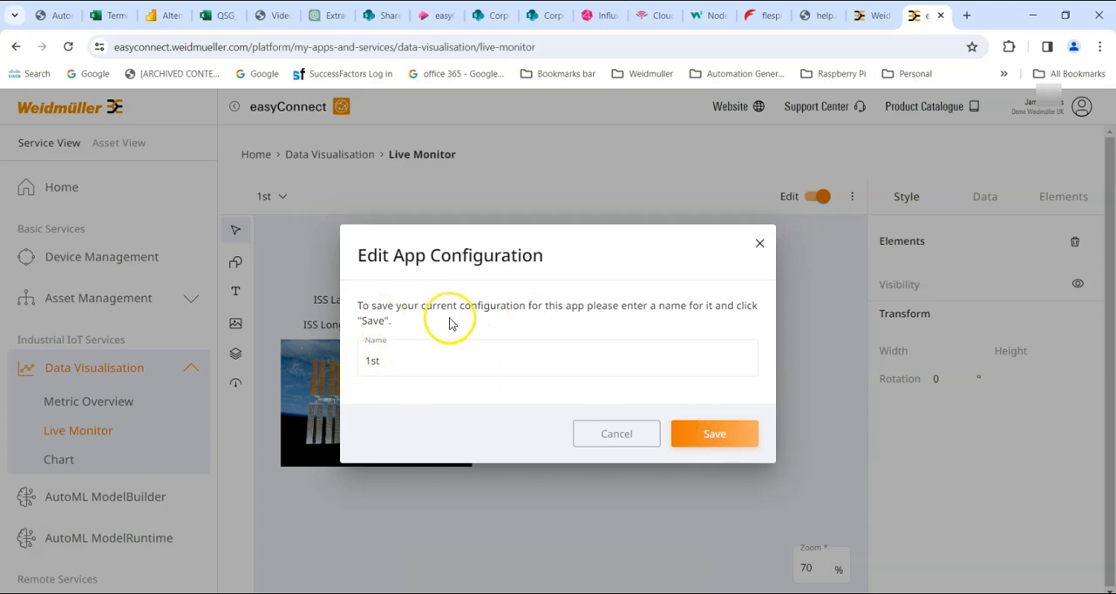
left_click(716, 433)
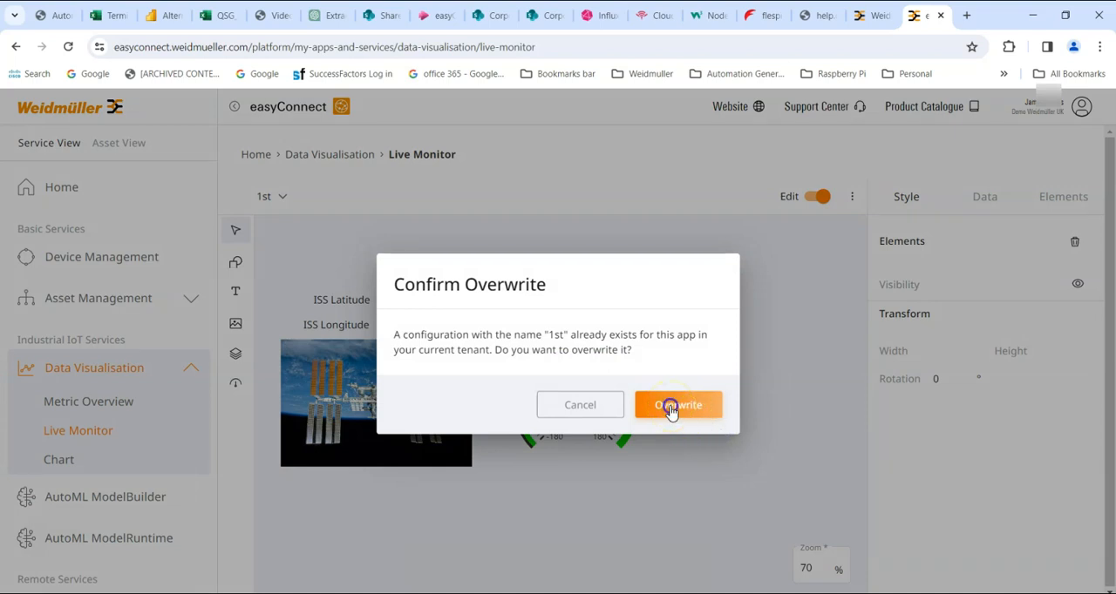
left_click(669, 408)
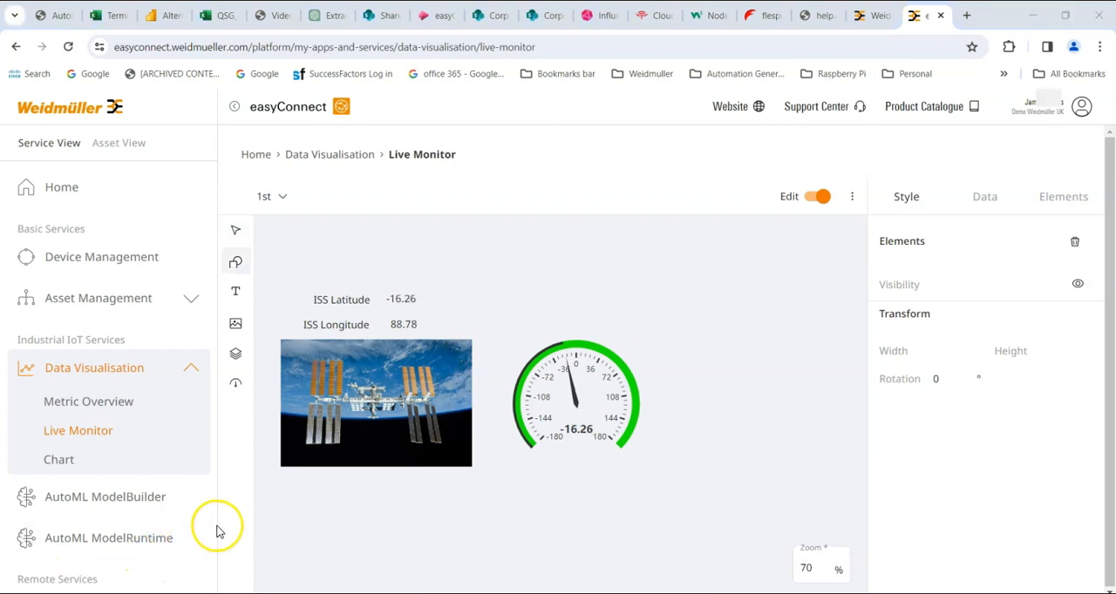
Add a rectangle in the canvas's upper right area and widen it to 280 by 250
left_click(236, 265)
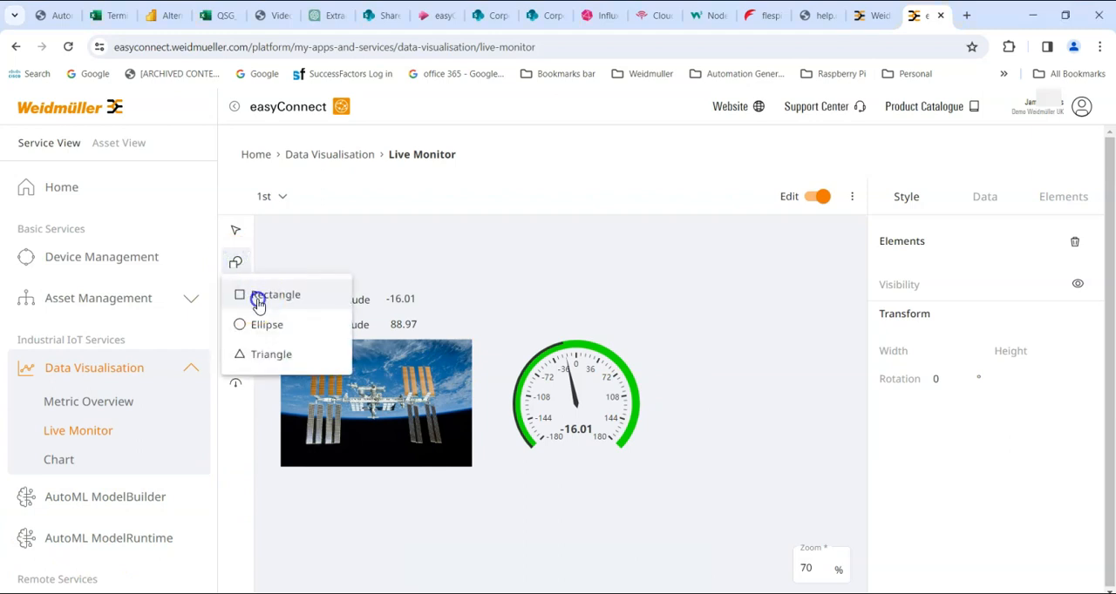
left_click(258, 298)
left_click(575, 258)
left_click_drag(543, 256, 734, 308)
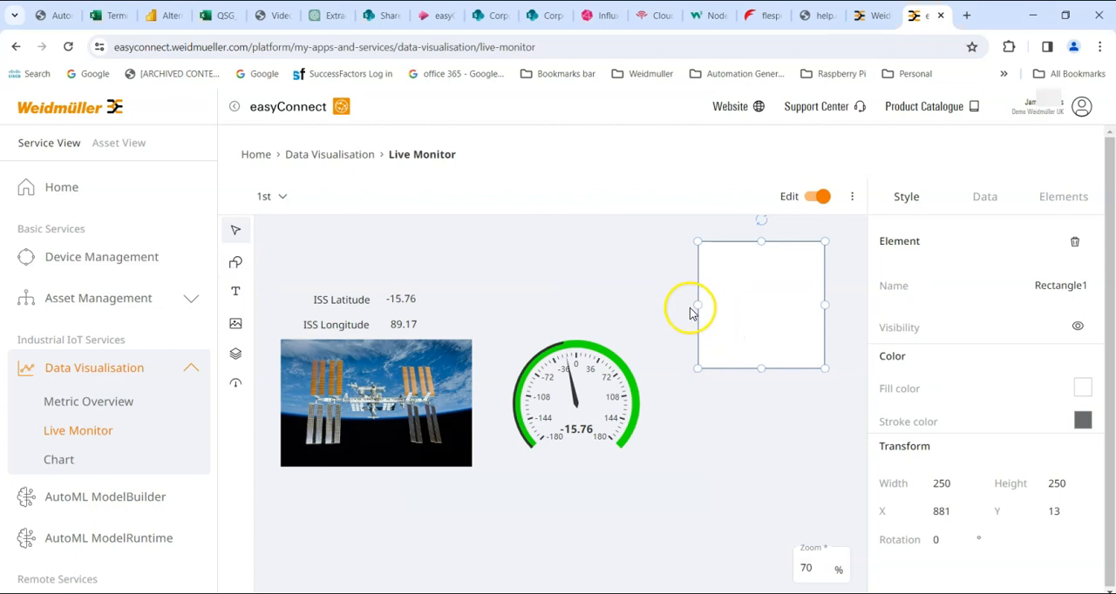
left_click_drag(697, 306, 685, 255)
Add an ellipse above the dial gauge and stretch it into a wide oval
left_click(235, 261)
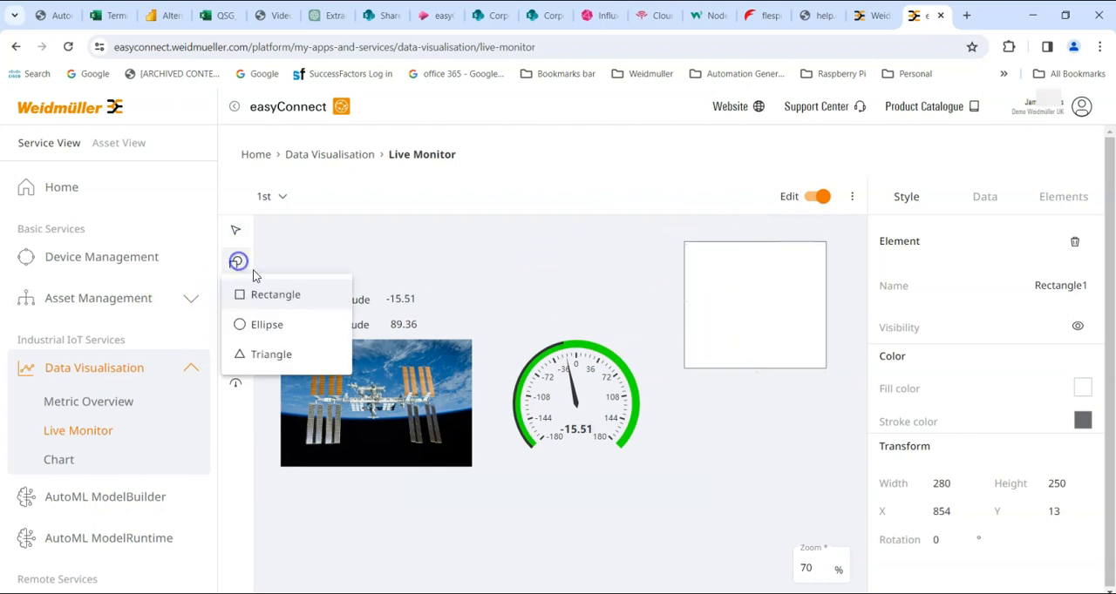
left_click(263, 324)
left_click(637, 269)
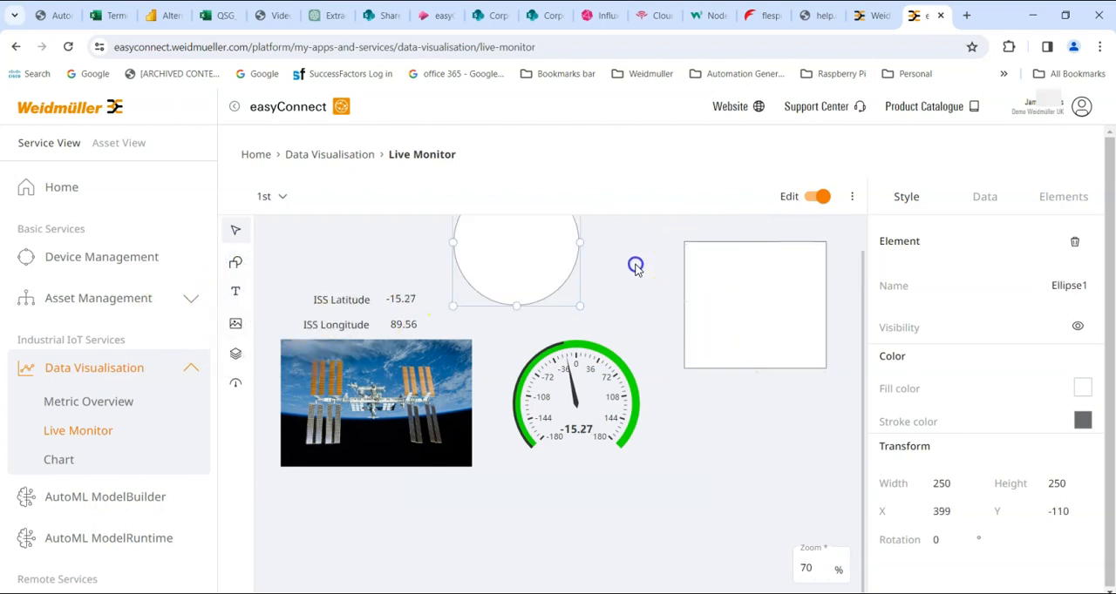
left_click_drag(578, 238, 559, 289)
Delete the blank rectangle and the ellipse from the dashboard
left_click(740, 304)
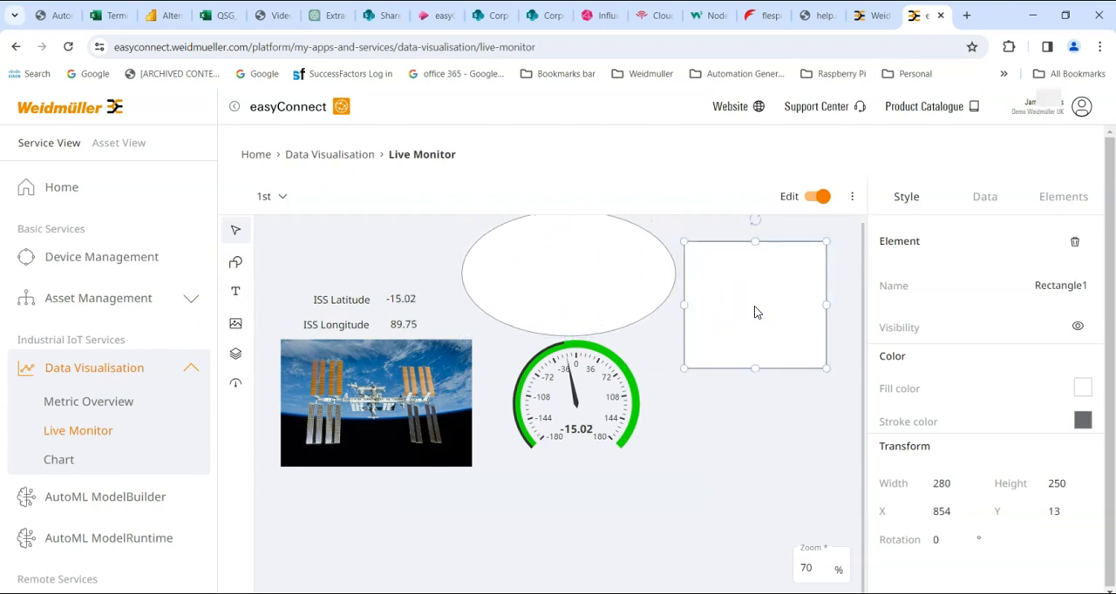
key("Delete")
left_click(531, 302)
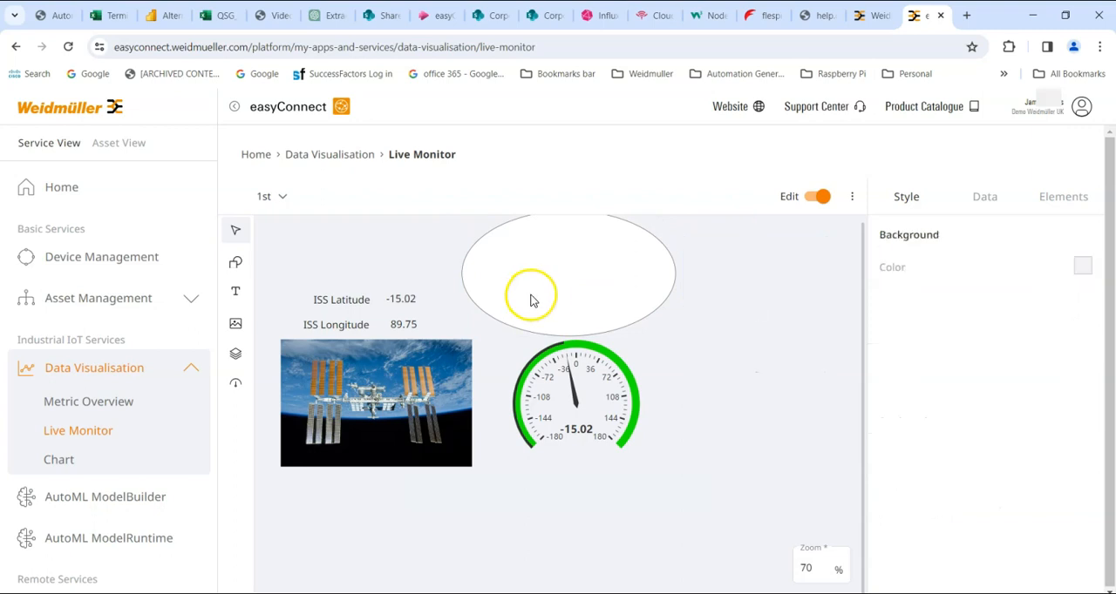
key("Delete")
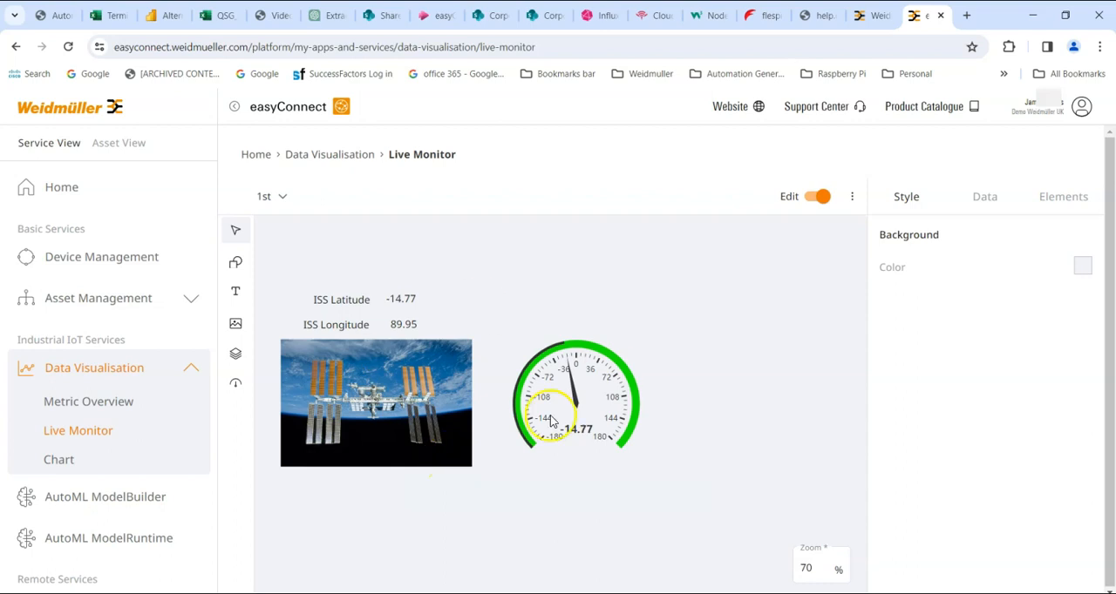
Examine the dashboard's element list by selecting the picture, metric and text entries in turn, and clear the selection
left_click(1059, 201)
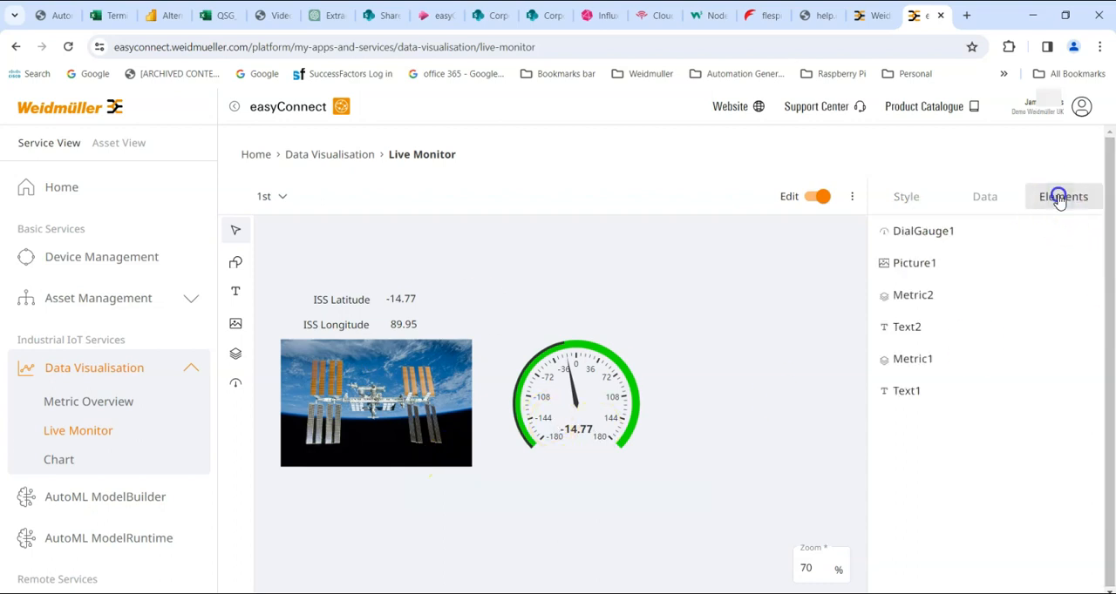
left_click(917, 263)
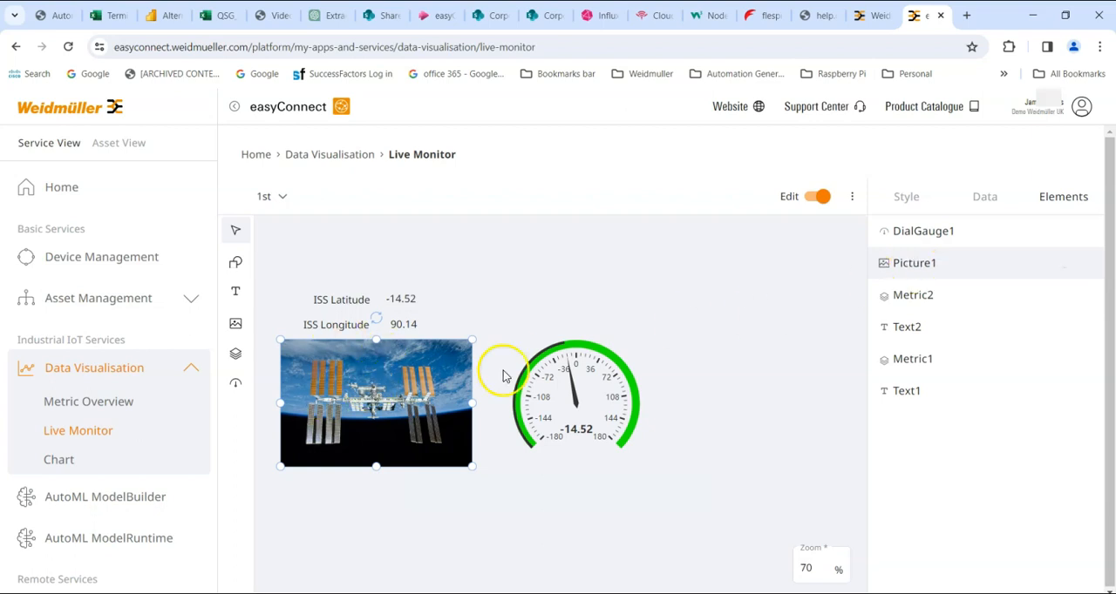
left_click(903, 296)
left_click(902, 328)
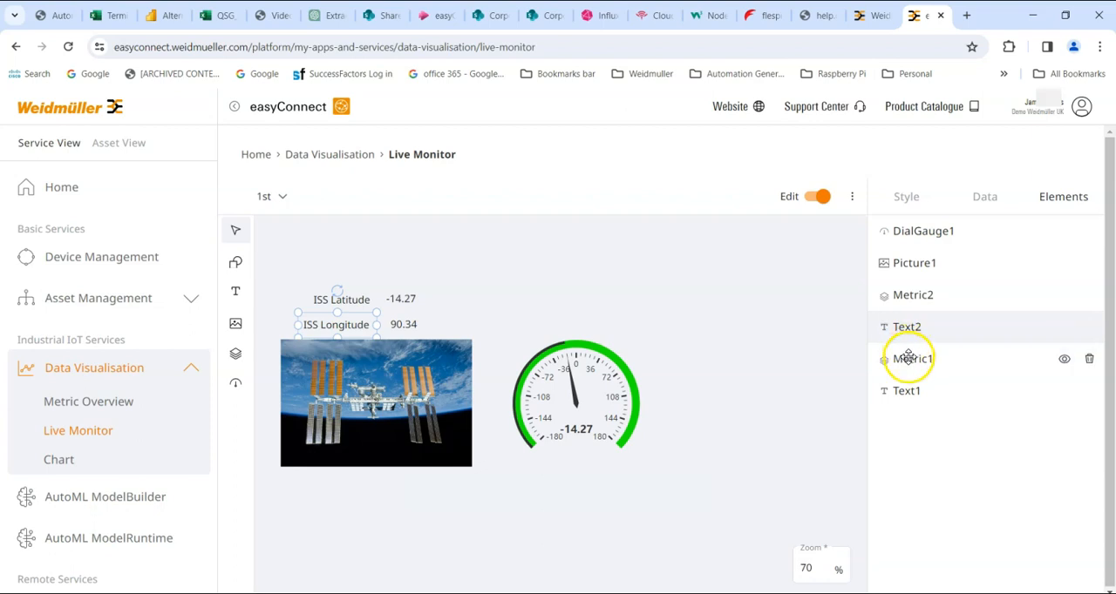
left_click(908, 358)
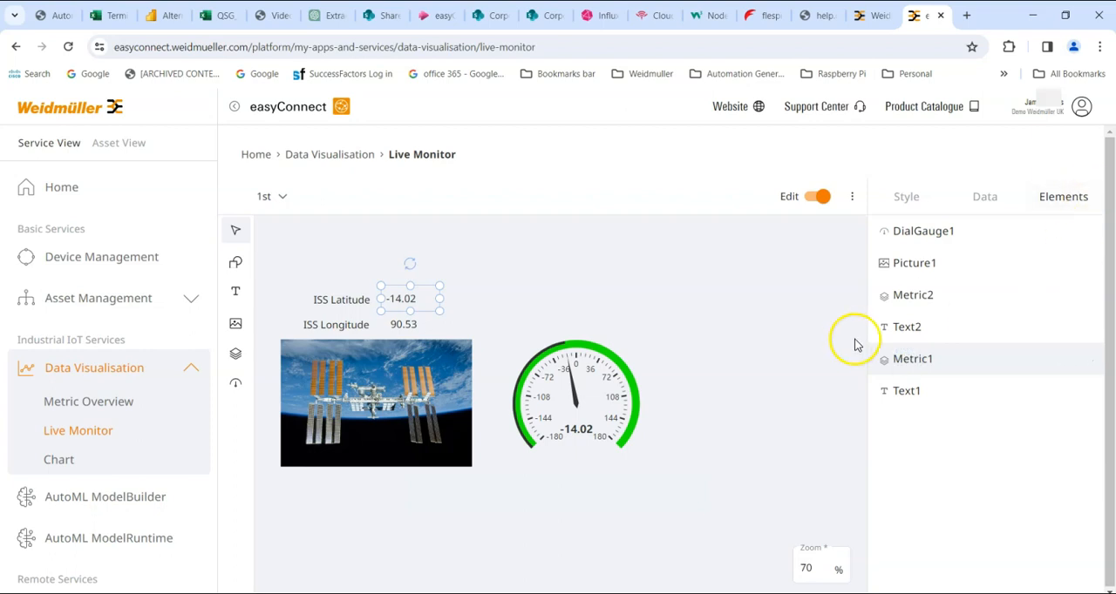
left_click(898, 391)
left_click(794, 382)
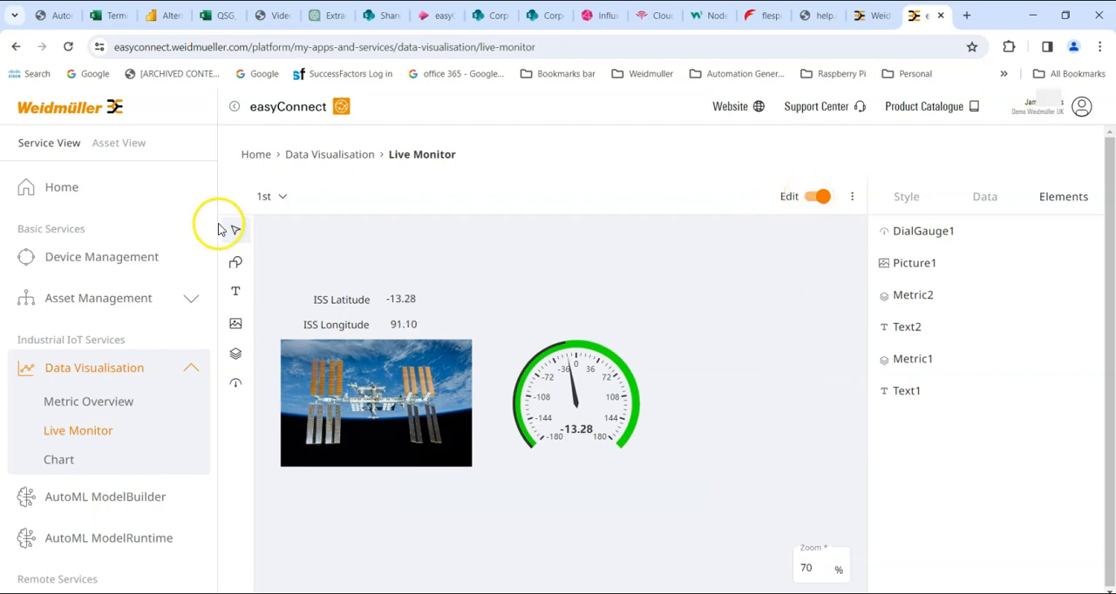
Save the current view again as 1st and overwrite the stored configuration
left_click(266, 196)
left_click(270, 345)
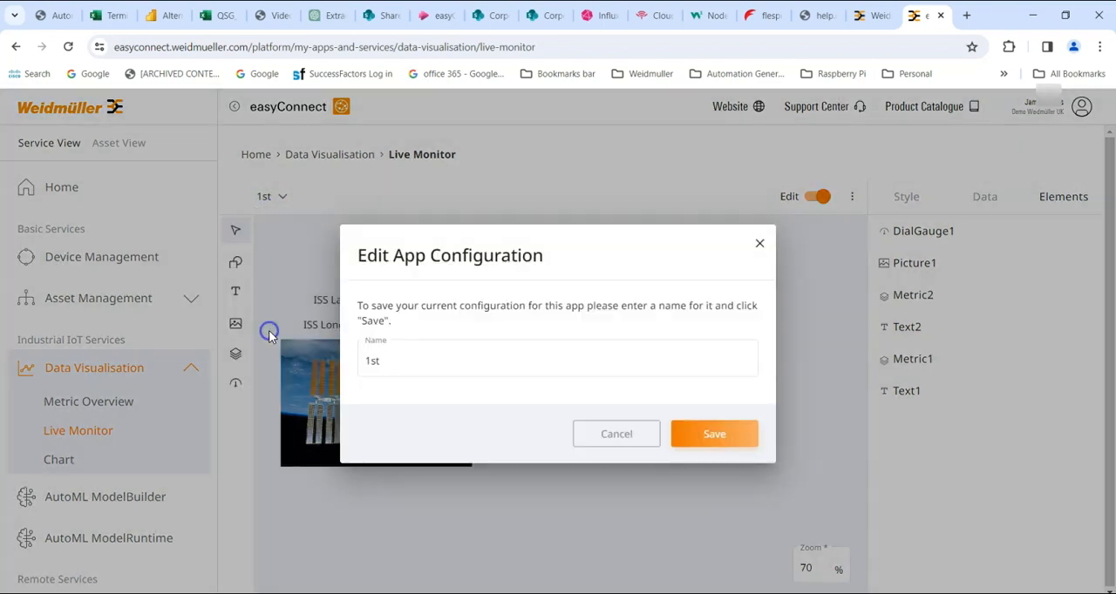
left_click(718, 429)
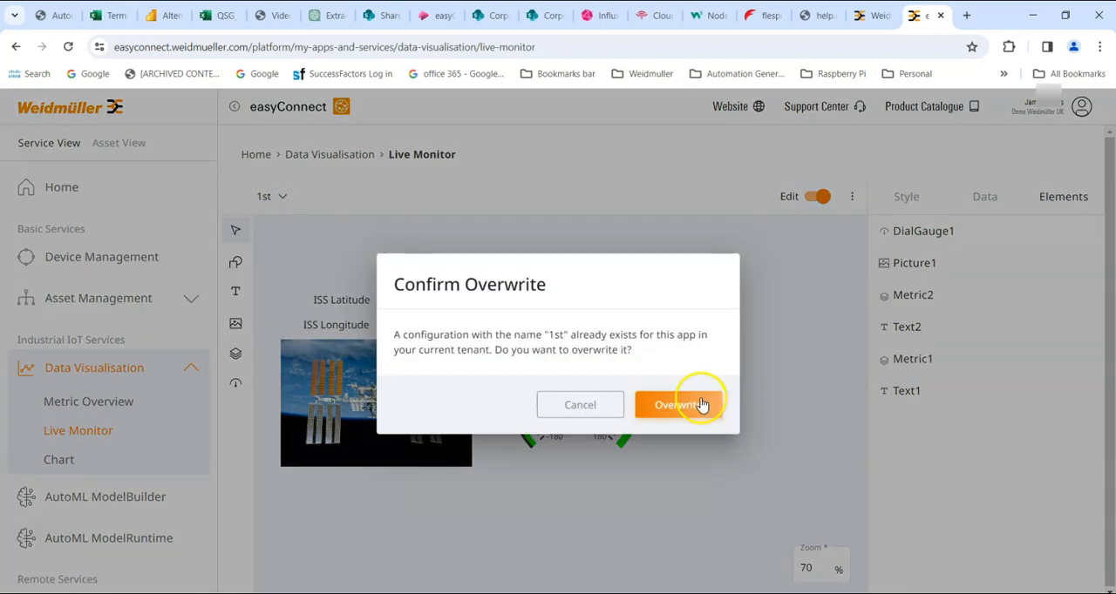
left_click(698, 404)
Turn off edit mode, view the dashboard in full screen and return to the normal view
left_click(816, 196)
left_click(1088, 197)
left_click(1026, 266)
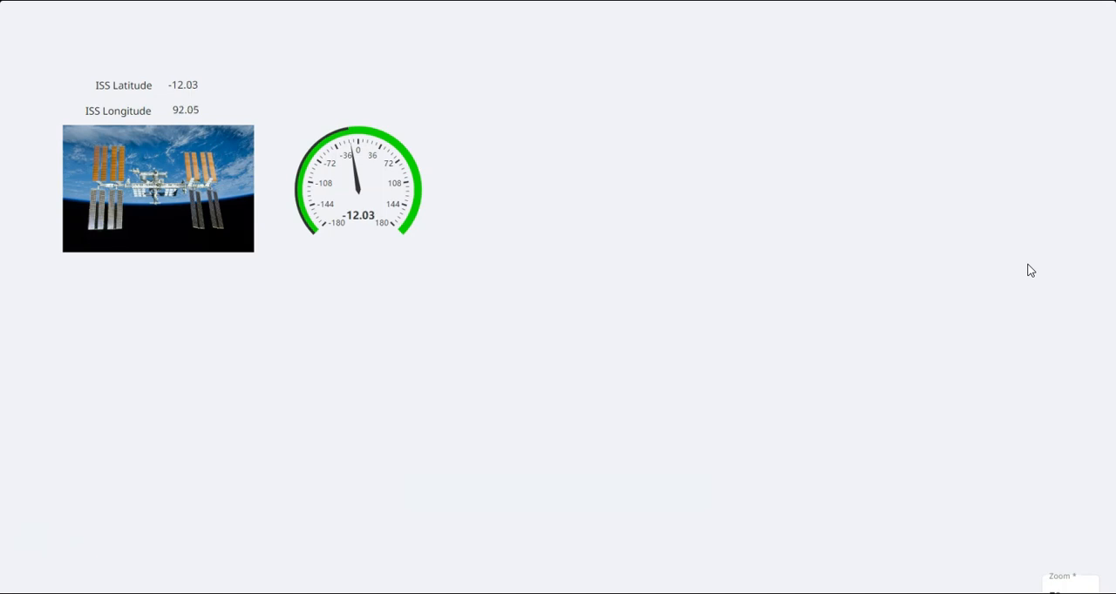
key("Escape")
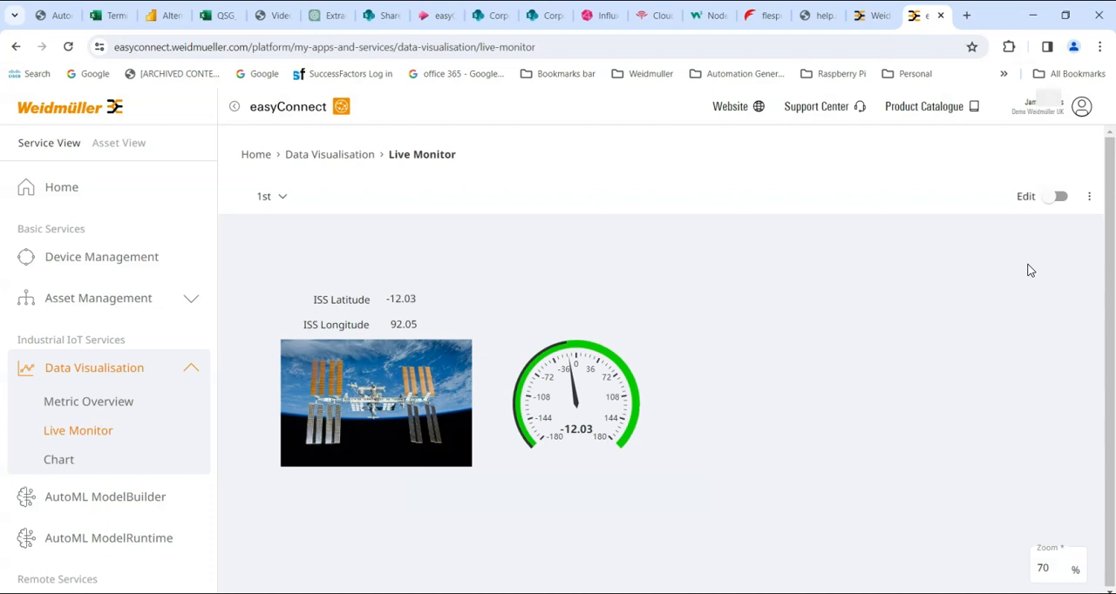
Set the dashboard zoom to 100%
left_click(1052, 573)
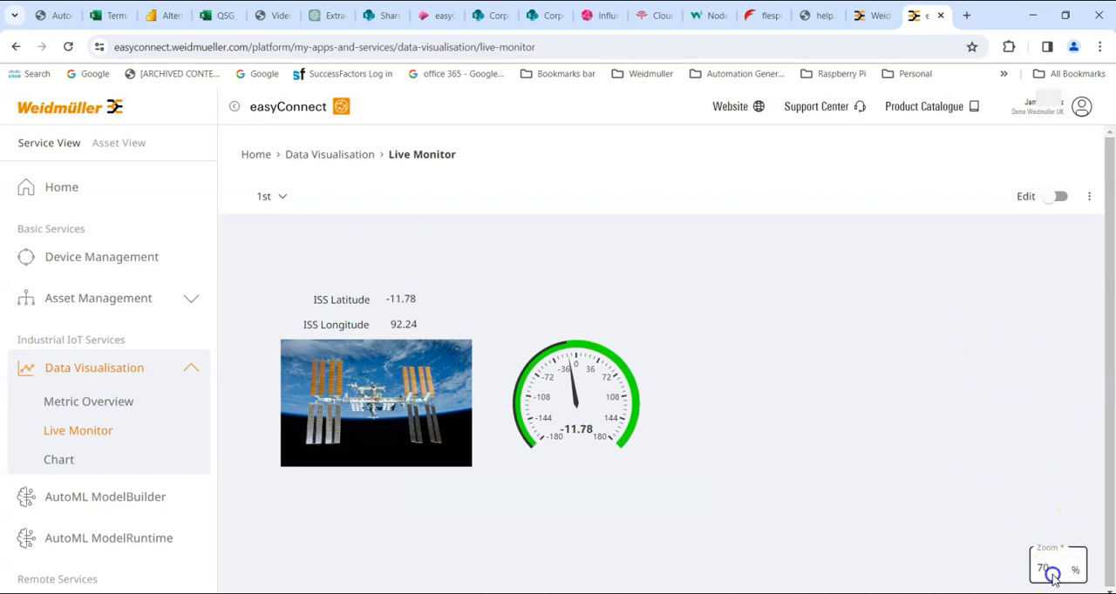
left_click_drag(1053, 567, 1004, 564)
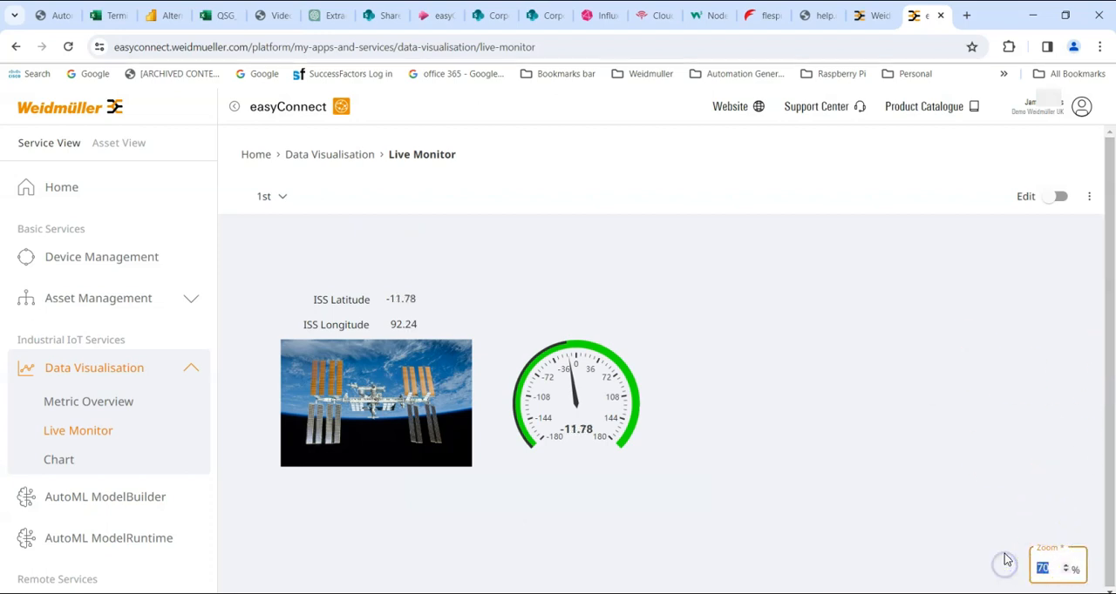
type("100")
key("Return")
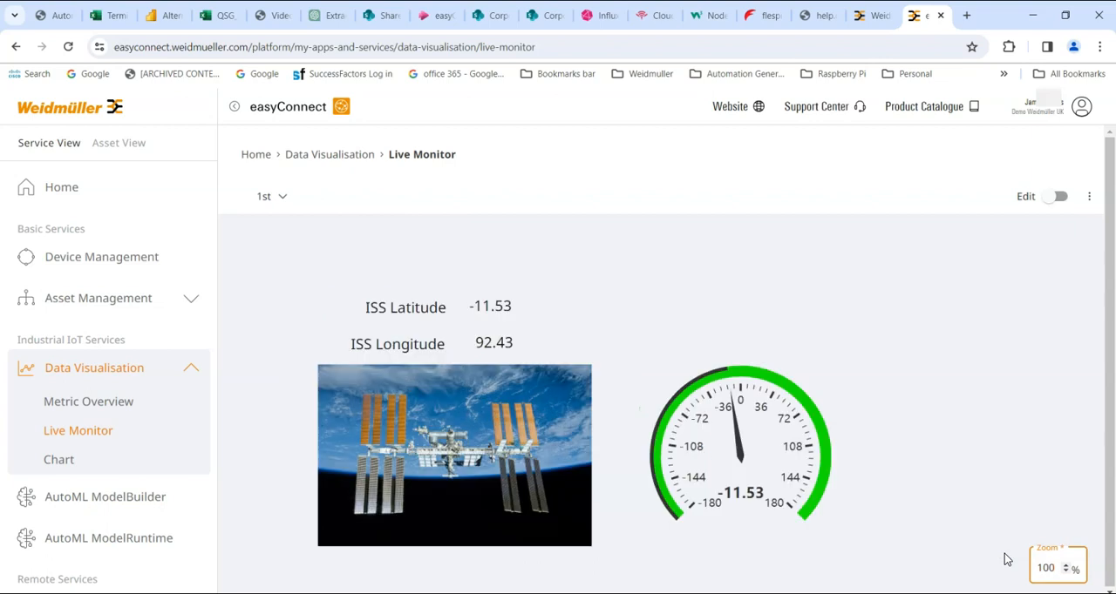
Look over the Live Monitor's view options and its keyboard shortcuts overview, and close the overview
left_click(1086, 197)
left_click(1025, 231)
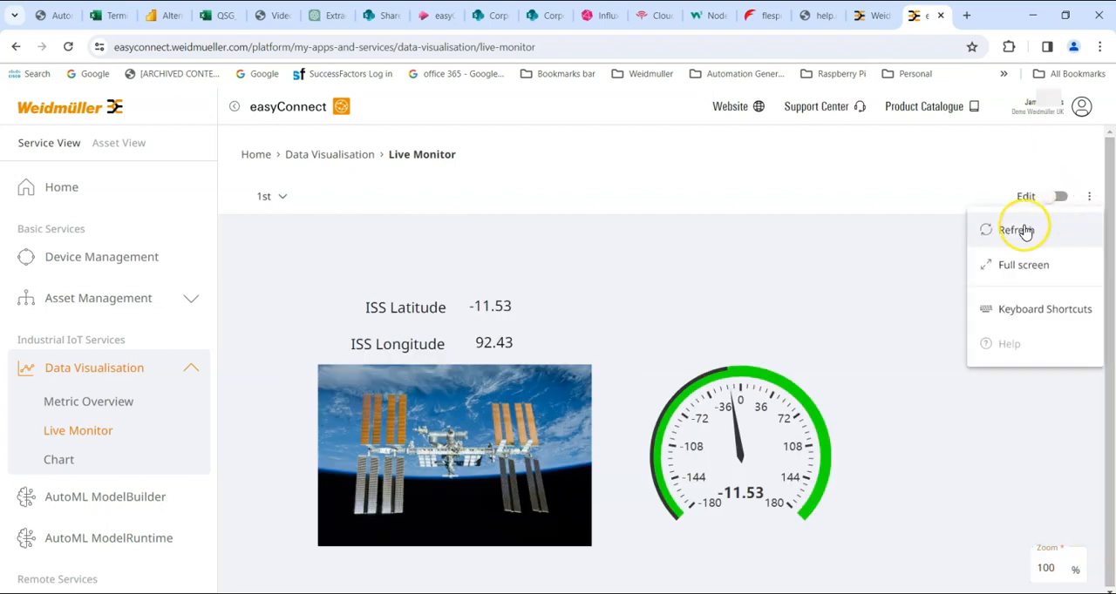
left_click(1026, 263)
left_click(1031, 308)
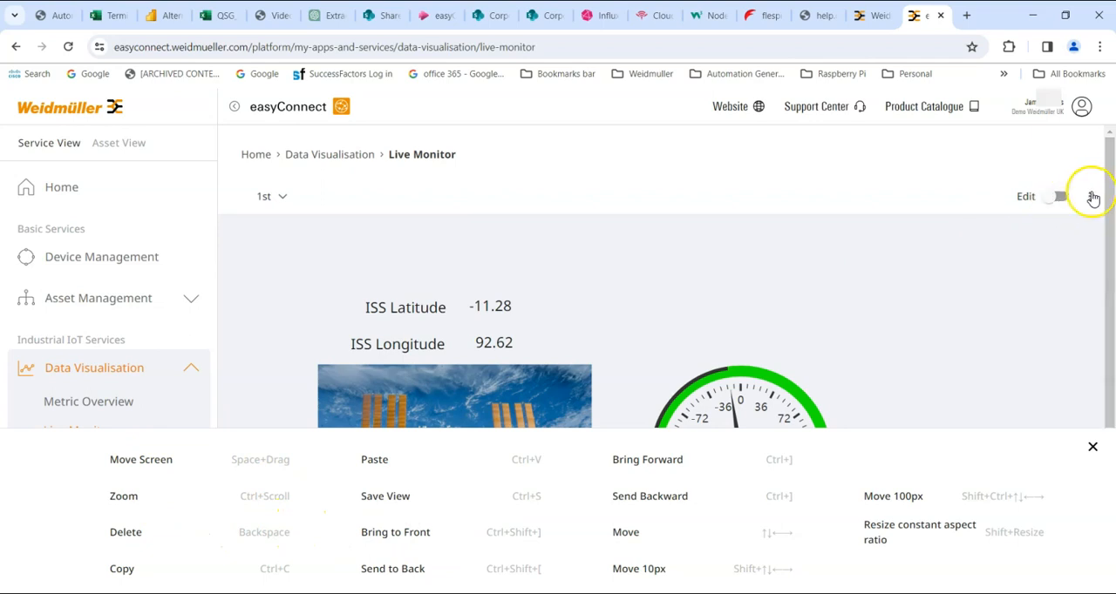
left_click(1092, 447)
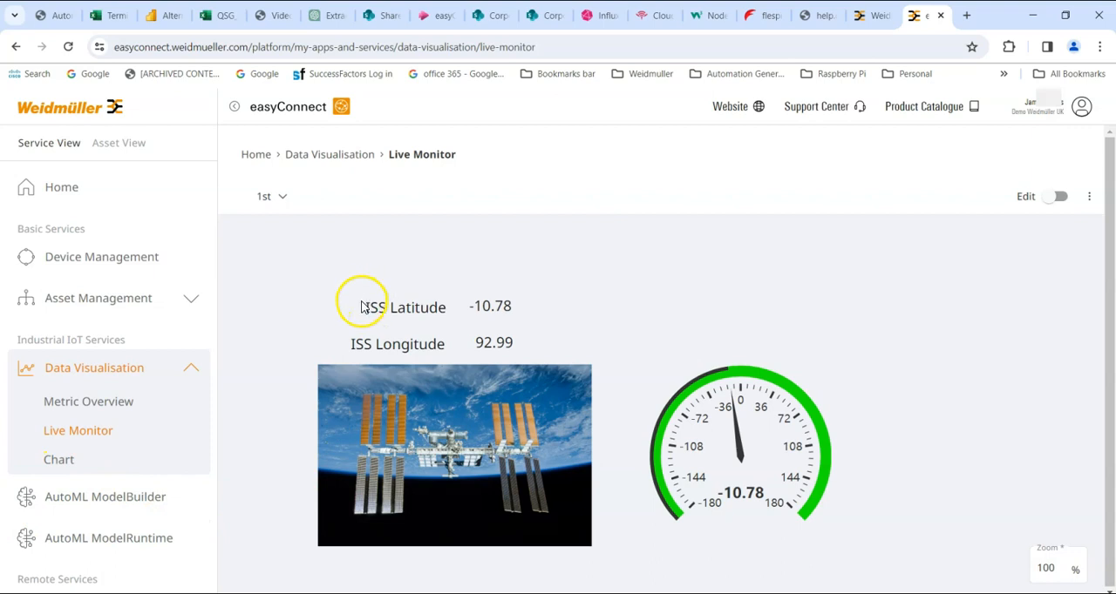
Open the Chart page and add the uOS Controller metrics application_gvl_opcua_lat_iss and application_gvl_opcua_long_iss
left_click(59, 461)
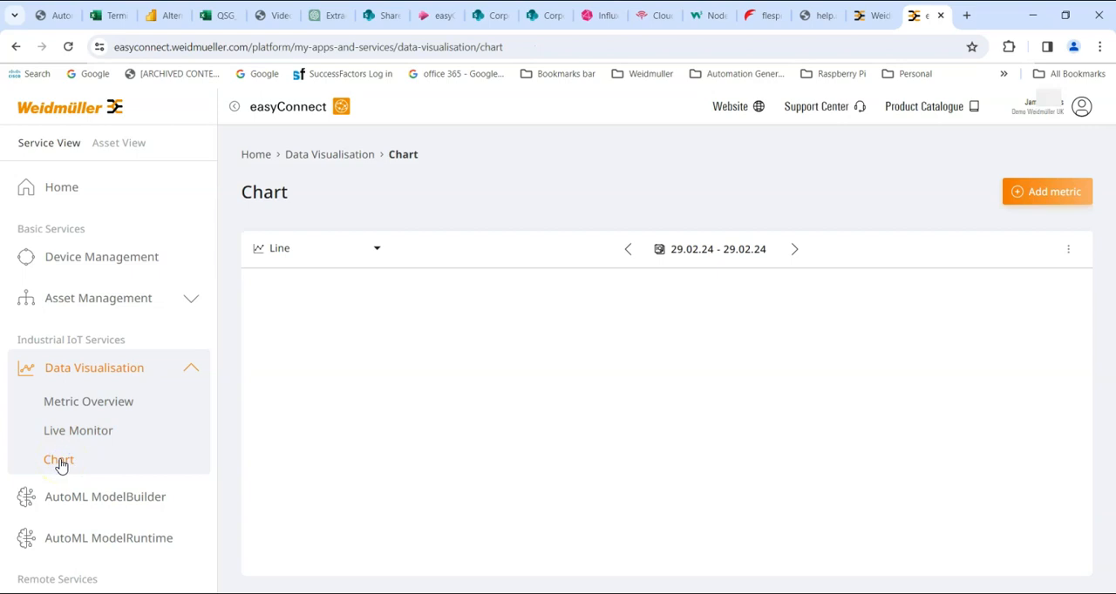
left_click(1022, 196)
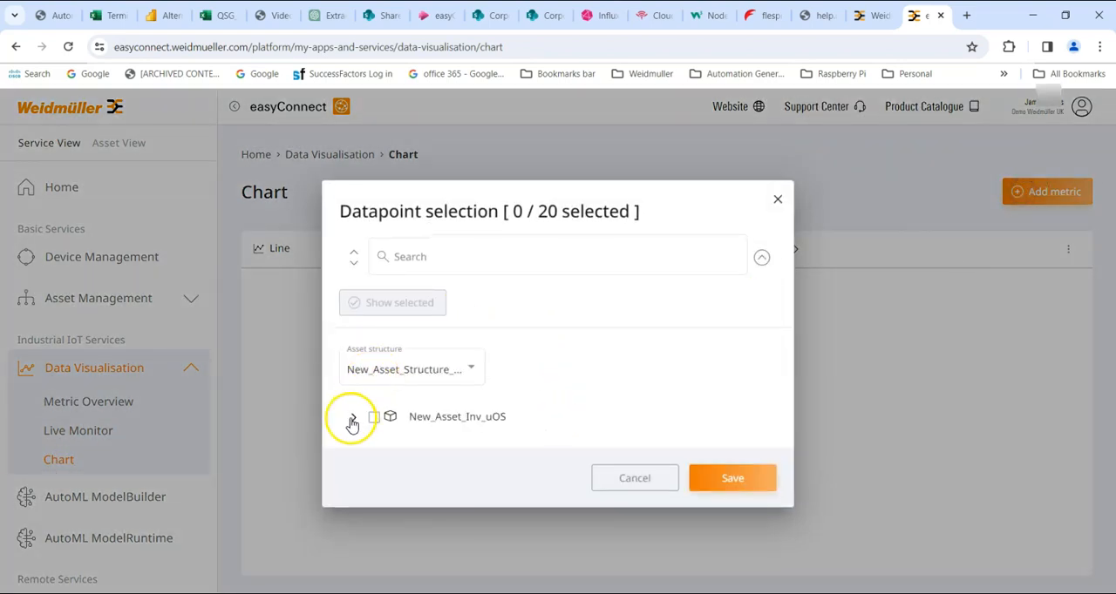
left_click(352, 421)
left_click(380, 434)
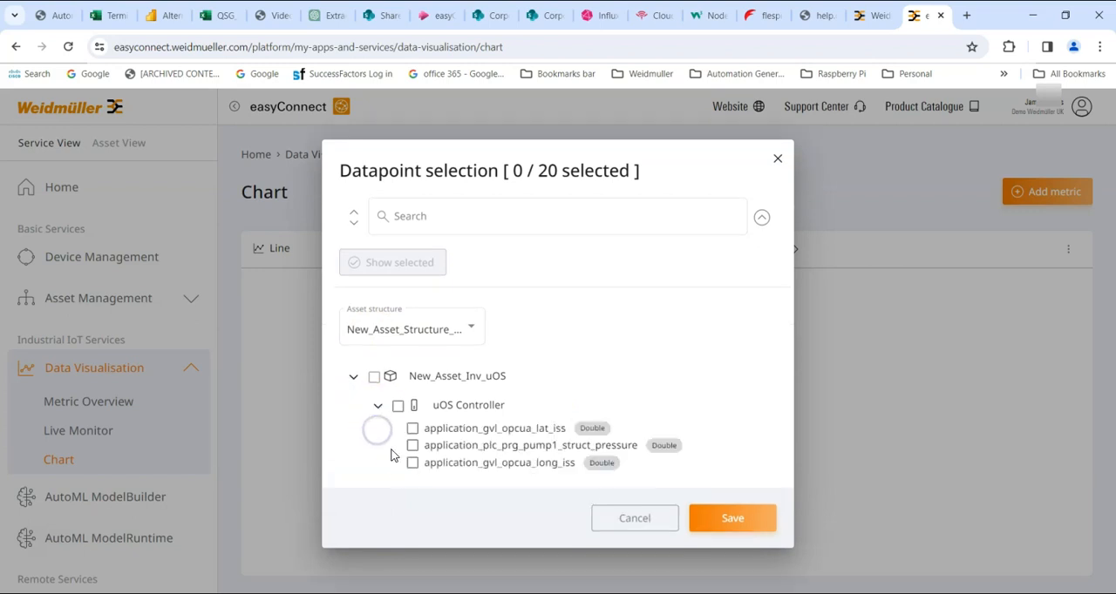
left_click(411, 428)
left_click(413, 463)
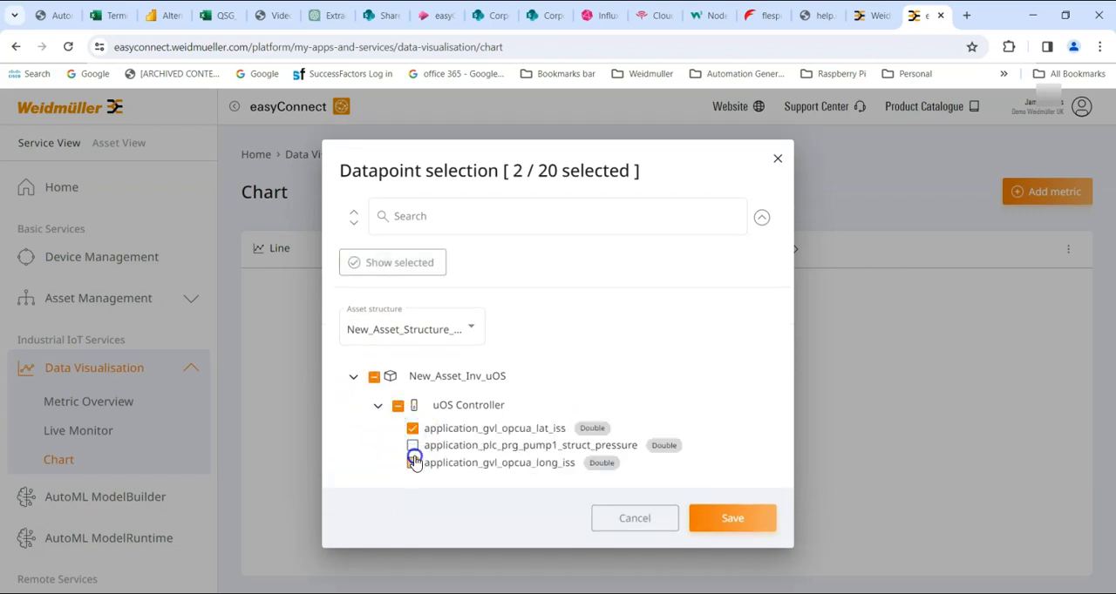
left_click(731, 516)
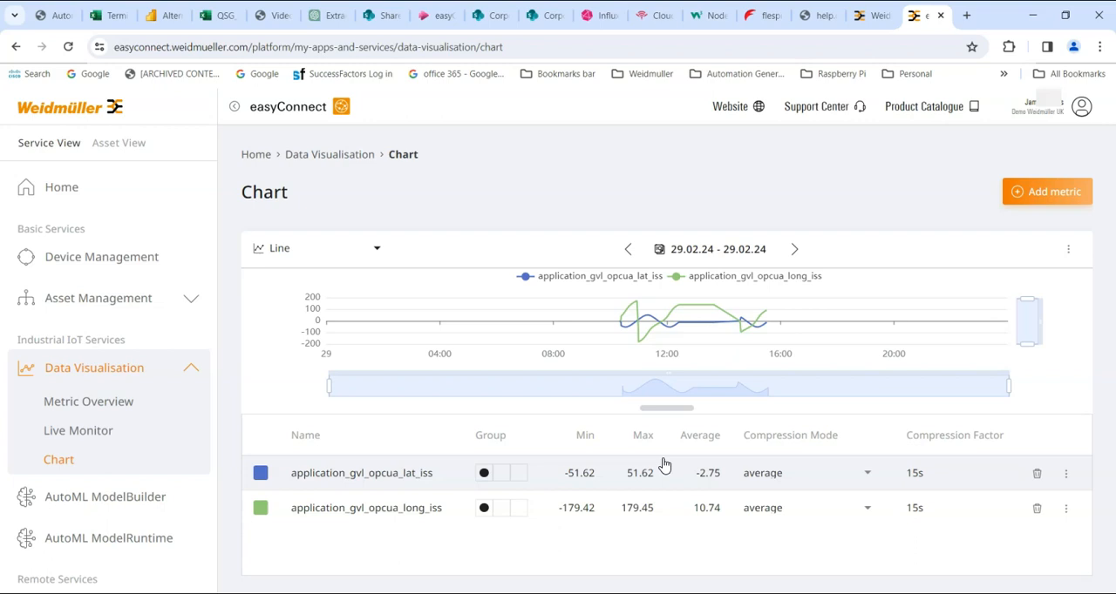
Narrow the line chart's time range to about 10:00 to 16:00, around the recorded ISS data
mouse_move(628, 323)
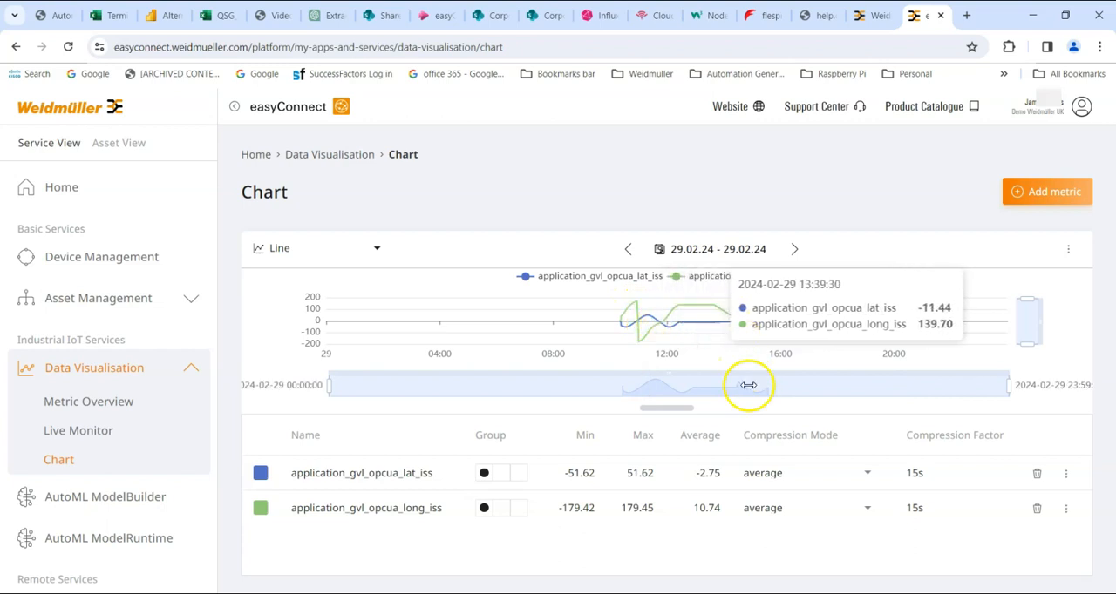
left_click_drag(1006, 385, 786, 381)
left_click_drag(329, 382, 616, 392)
mouse_move(435, 324)
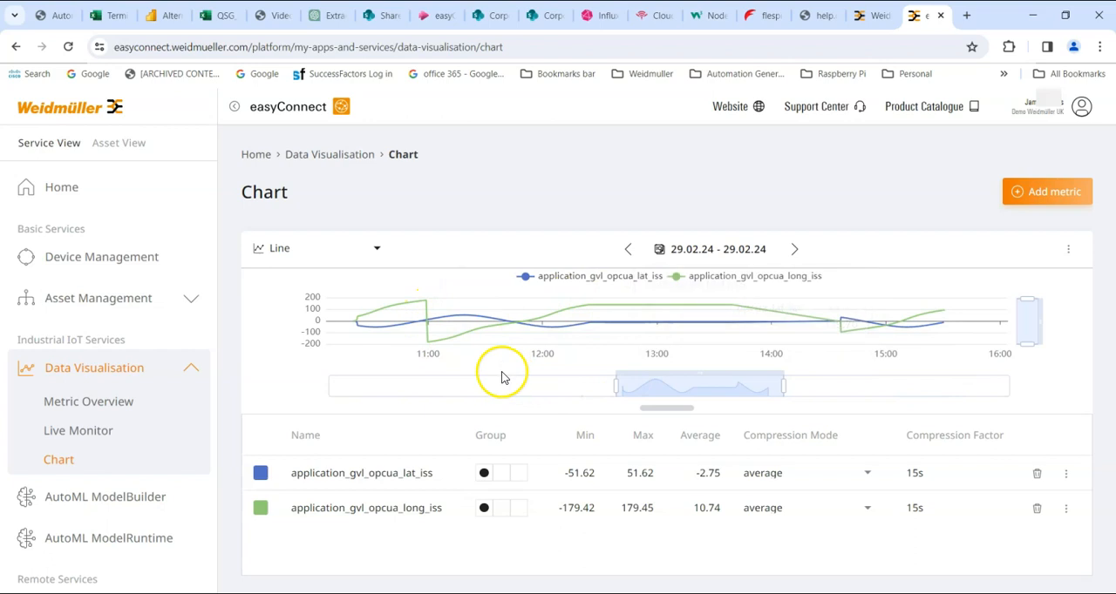
Lower the chart's value-axis range and restore it, and narrow the time range to about 10:40 to 11:15
mouse_move(1029, 344)
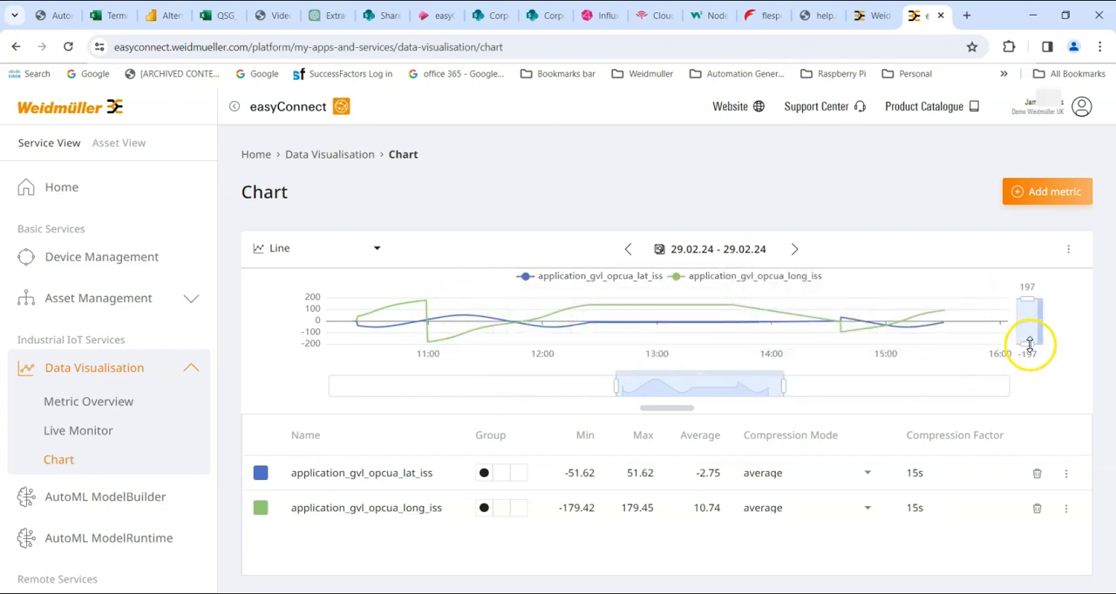
left_click_drag(1030, 369, 1029, 378)
left_click_drag(1025, 299, 1026, 283)
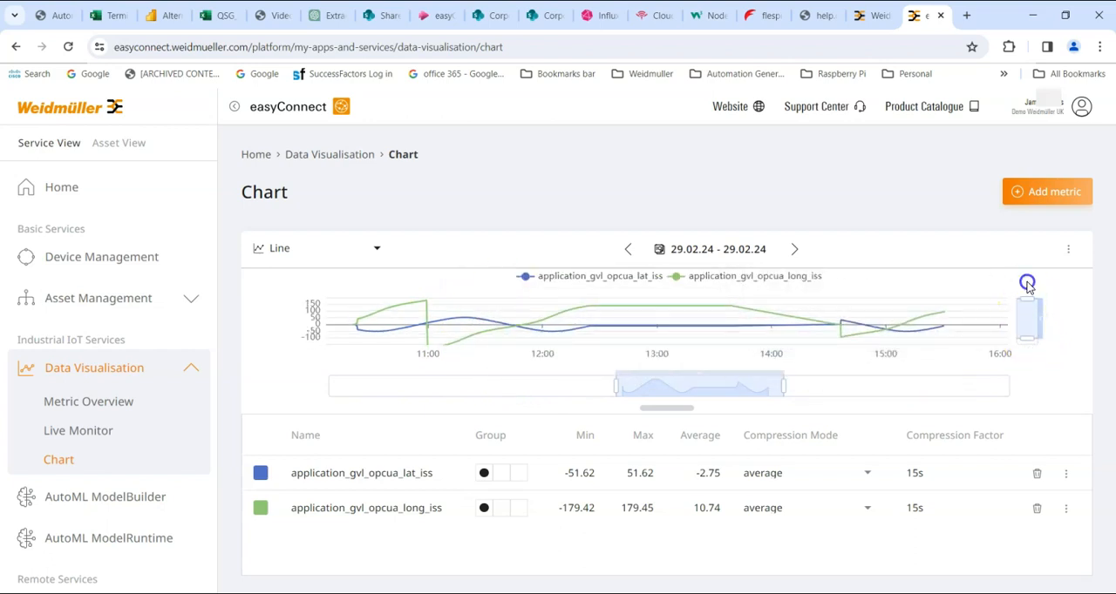
left_click_drag(1027, 338, 1019, 364)
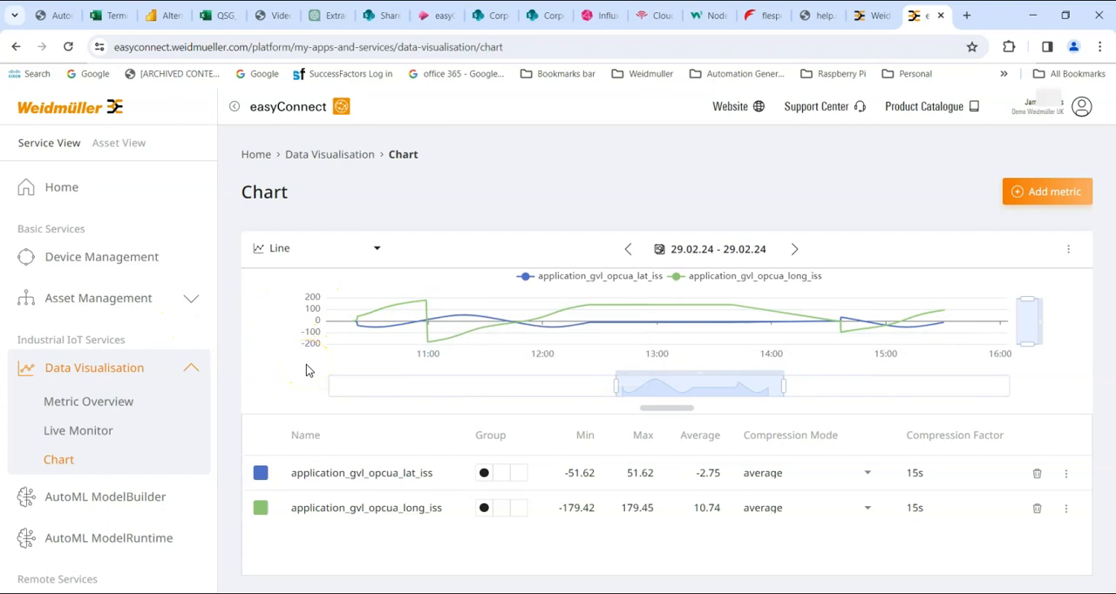
left_click_drag(680, 388, 587, 388)
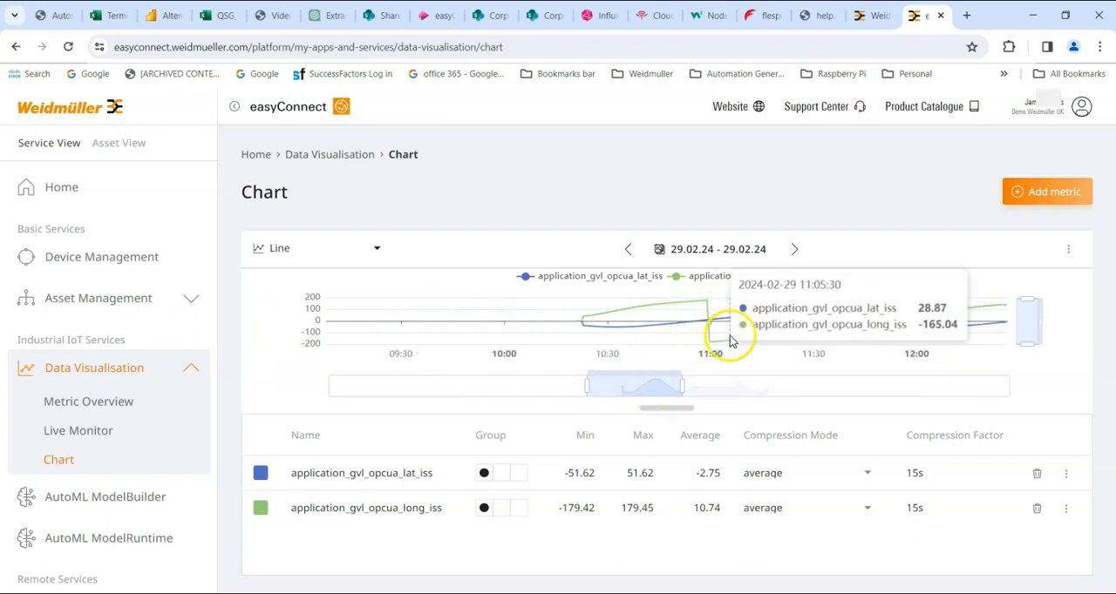
left_click_drag(589, 382, 646, 385)
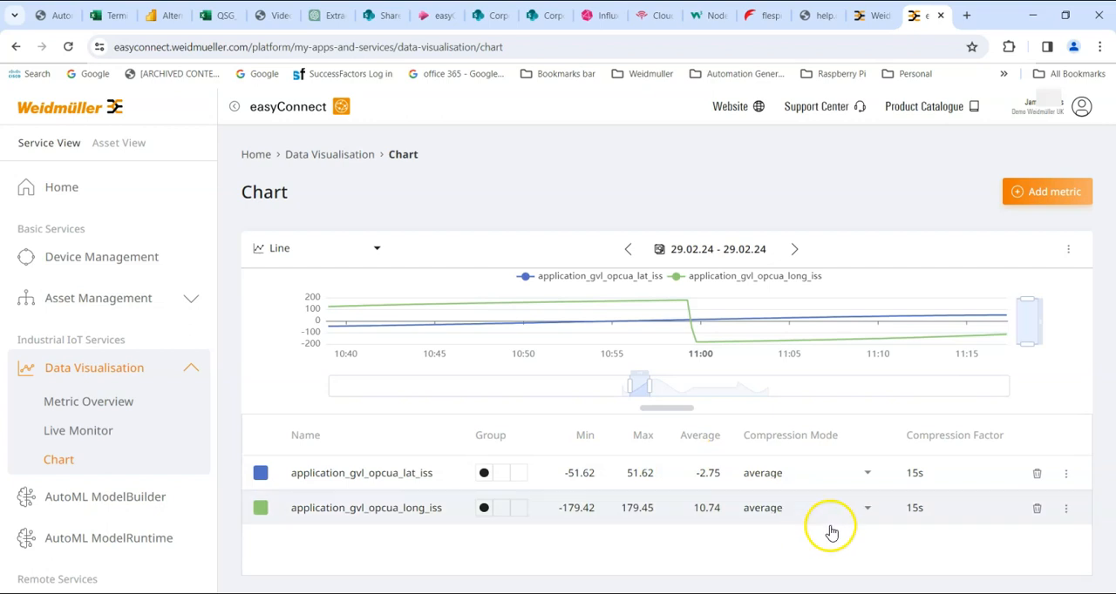
Set the compression mode to sum for both the application_gvl_opcua_lat_iss and application_gvl_opcua_long_iss metrics
left_click(869, 473)
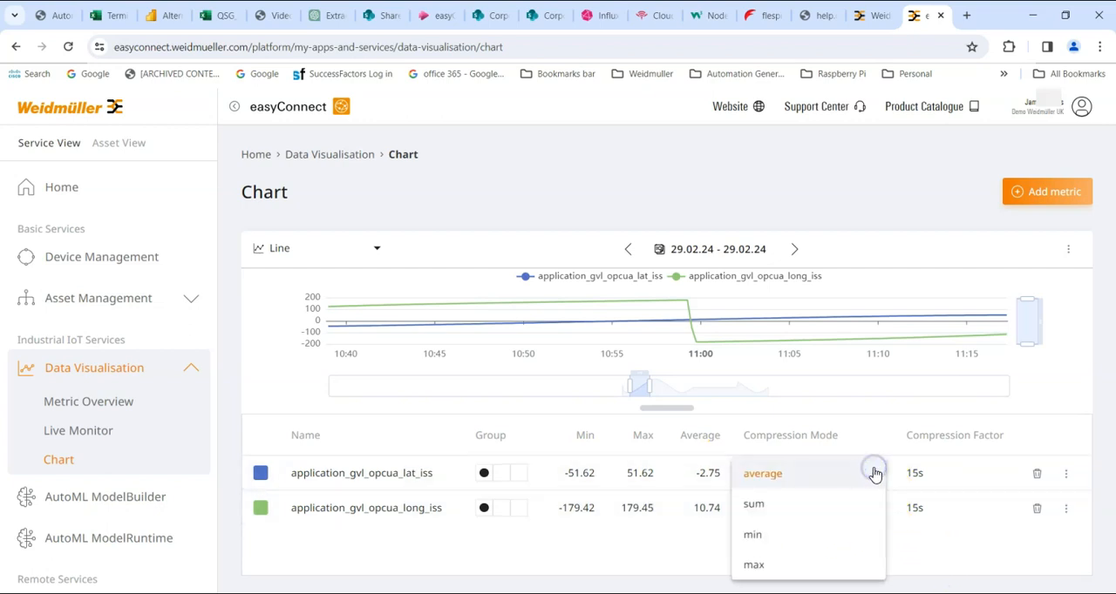
left_click(810, 503)
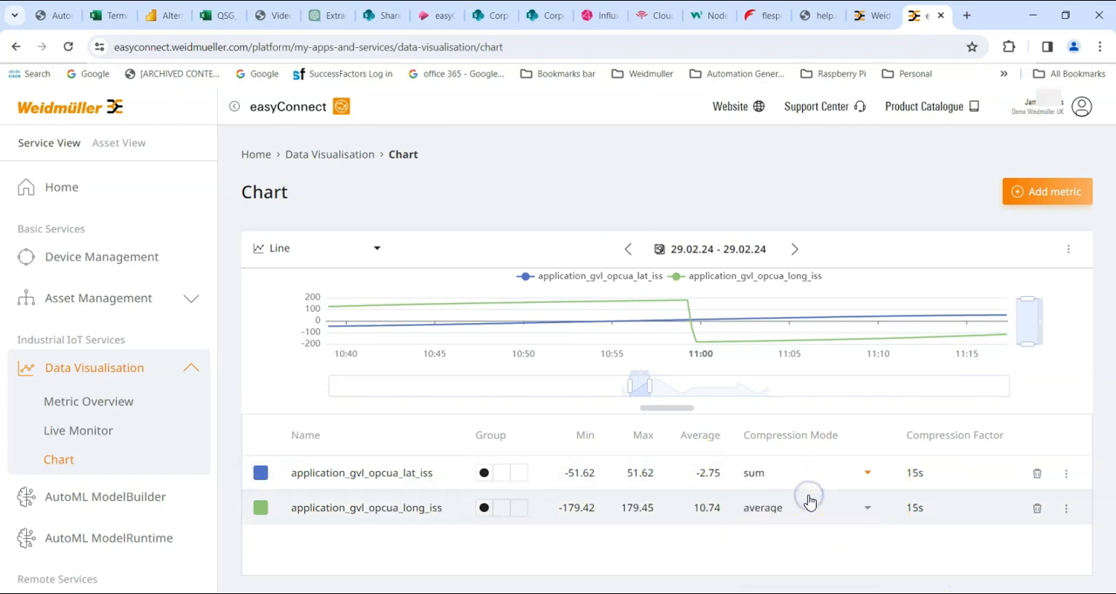
left_click(867, 508)
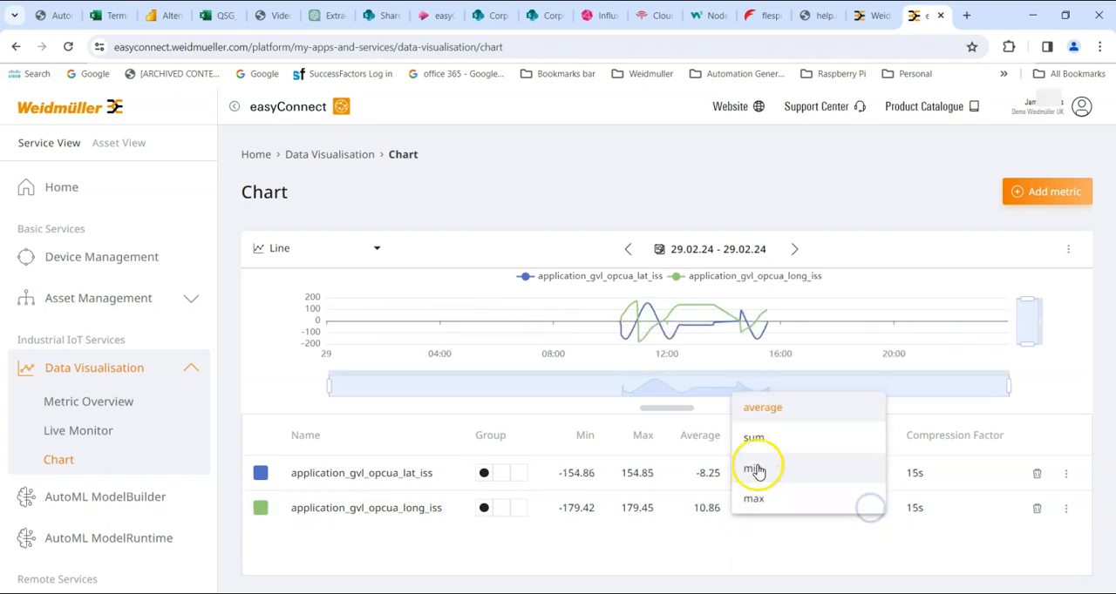
left_click(753, 437)
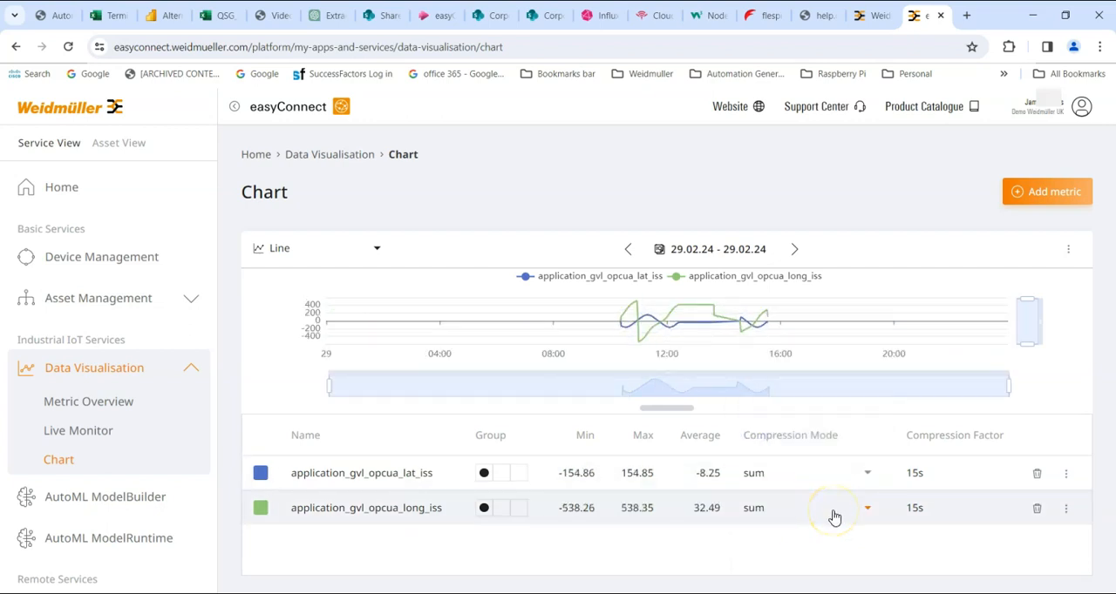
Change the color of application_gvl_opcua_lat_iss to red and keep the metric displayed in the chart
left_click(1065, 473)
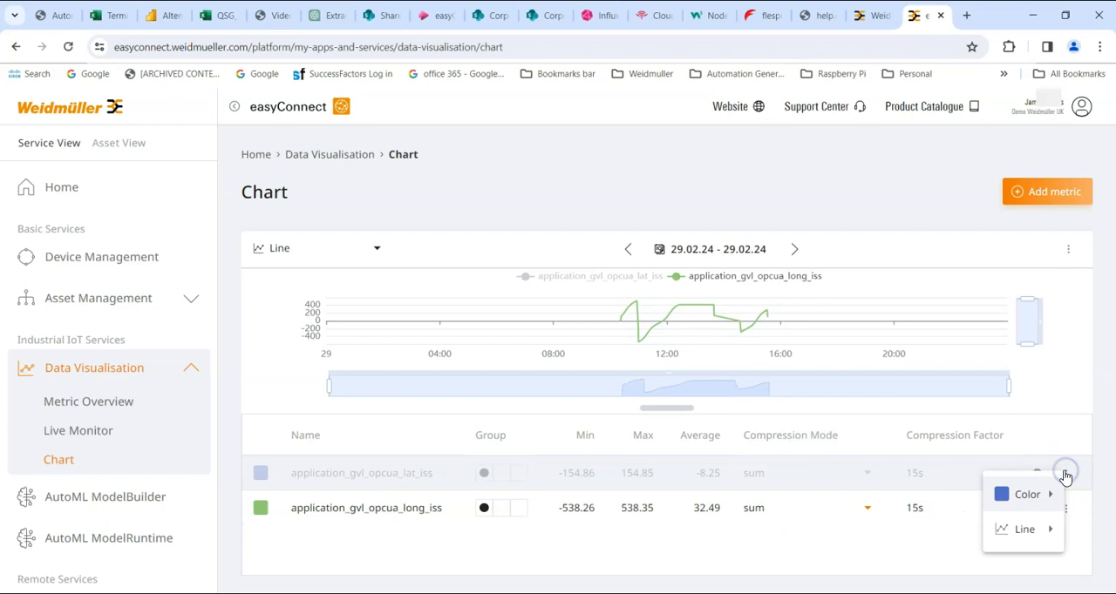
left_click(1041, 495)
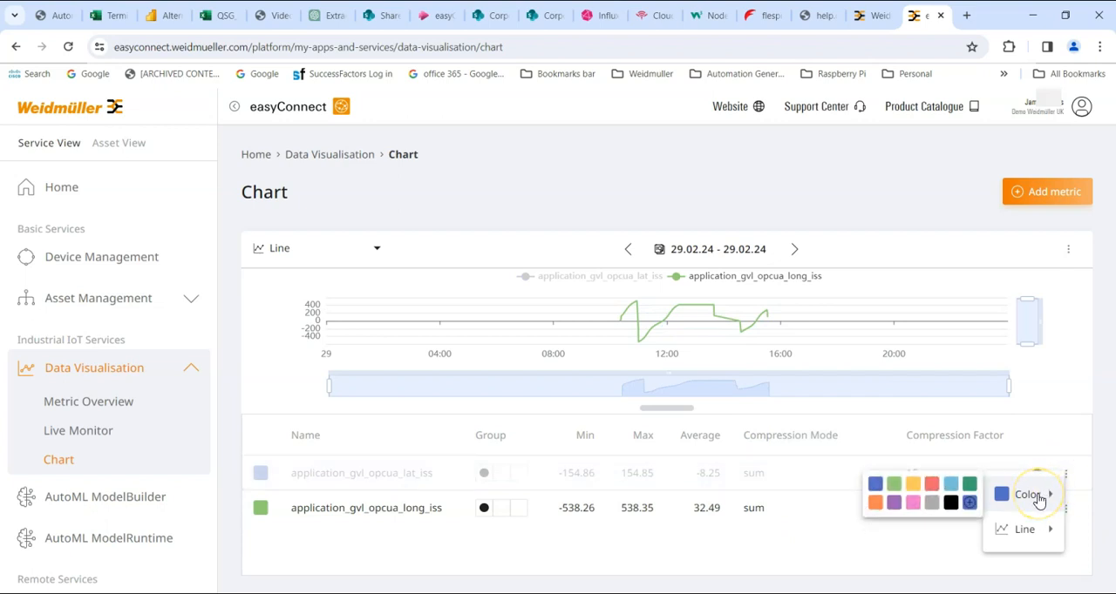
left_click(931, 483)
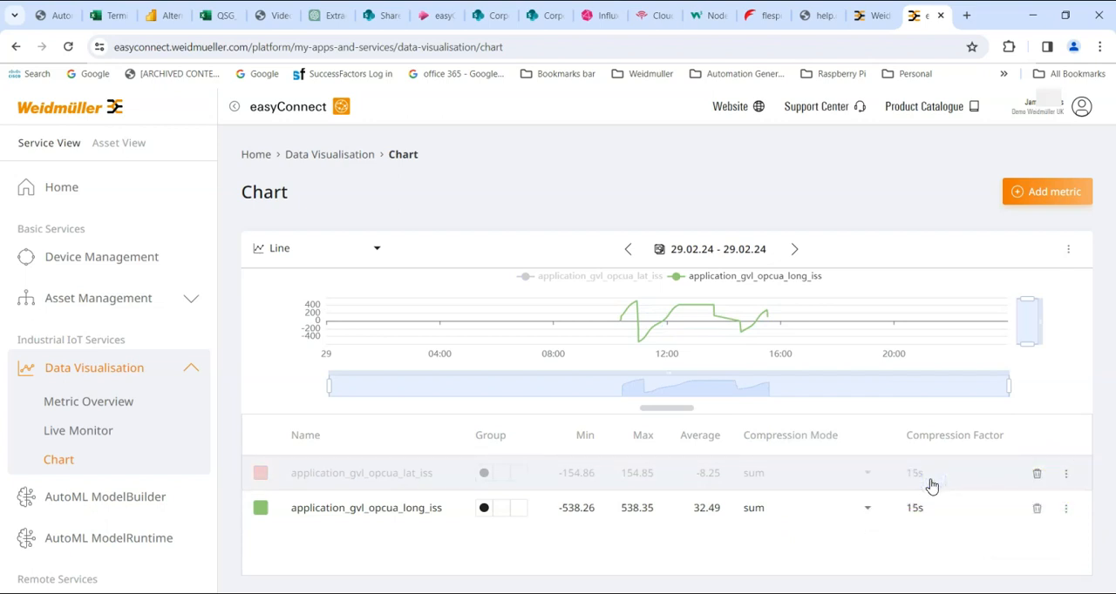
left_click(930, 471)
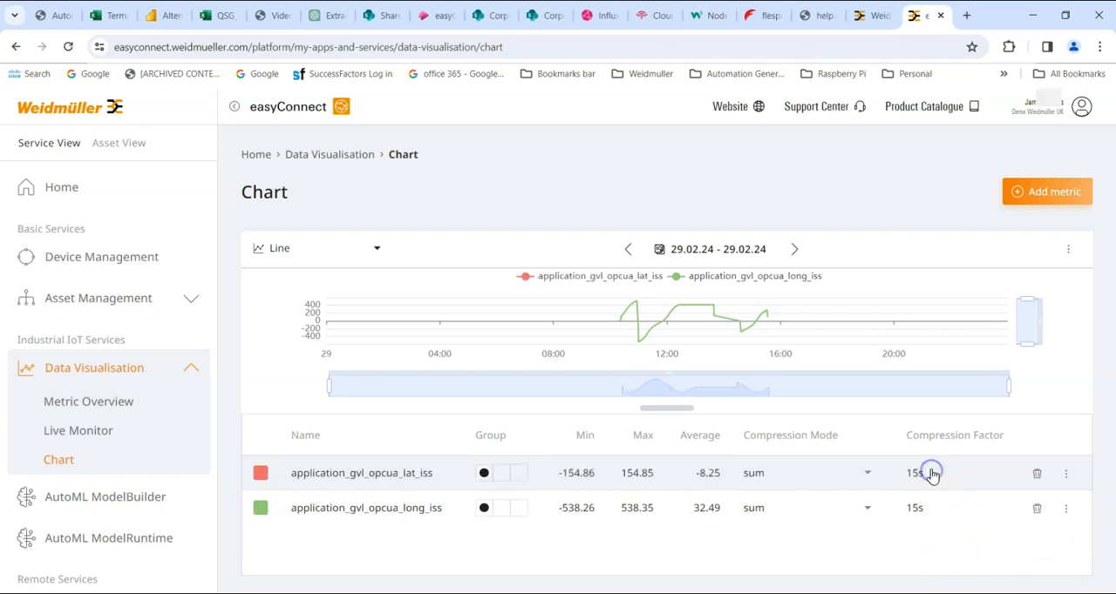
Look at the line display types offered for the application_gvl_opcua_long_iss metric
left_click(1065, 509)
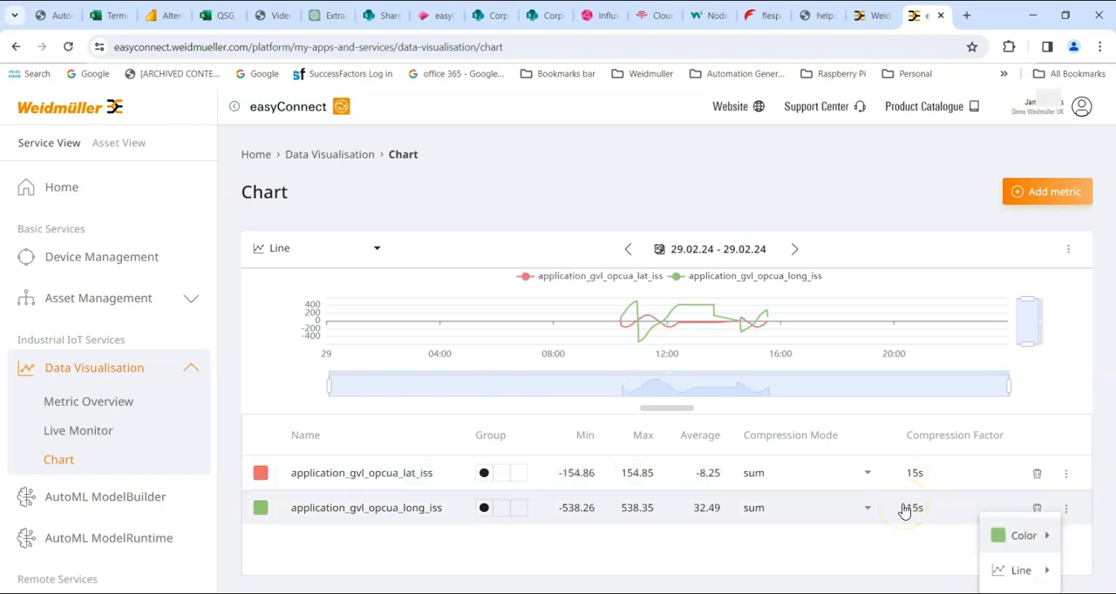
left_click(1006, 570)
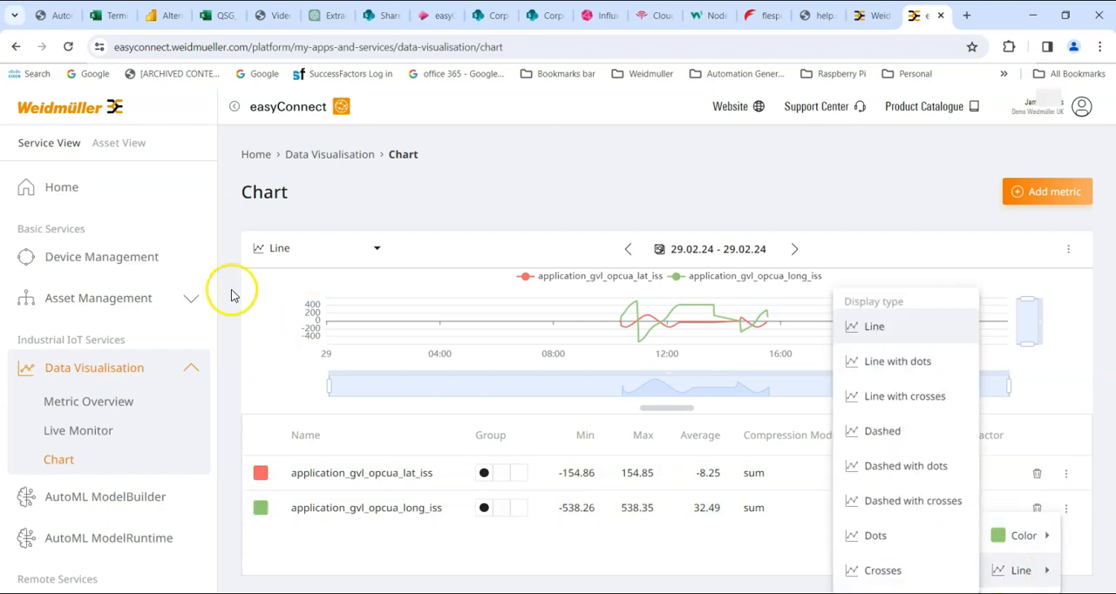
Try the chart as Area, Area accumulated and Bar, and set its type to Bar accumulated
left_click(375, 253)
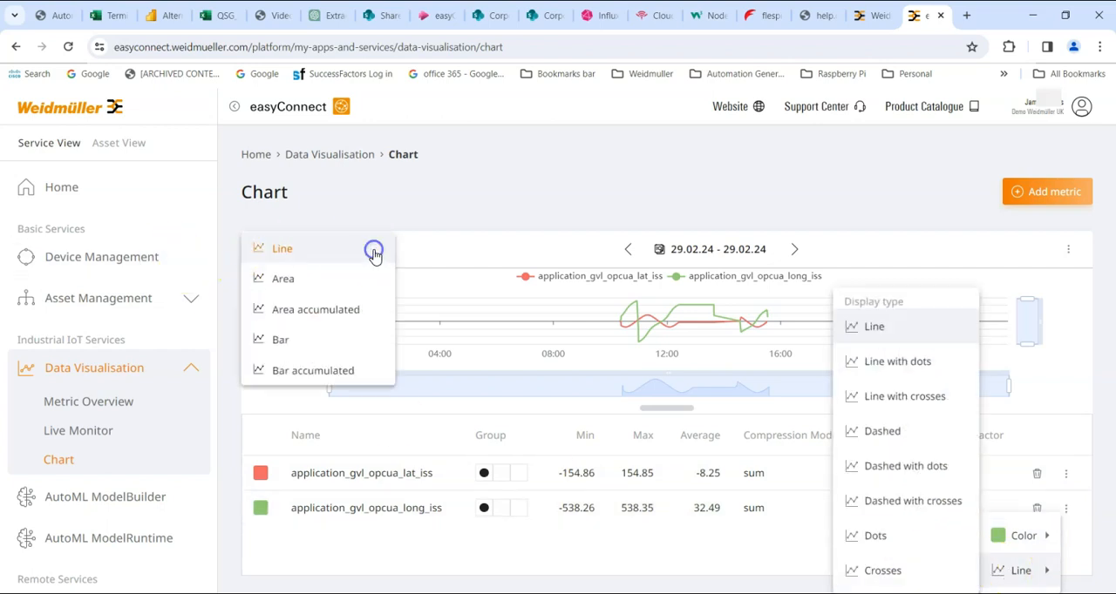
left_click(310, 283)
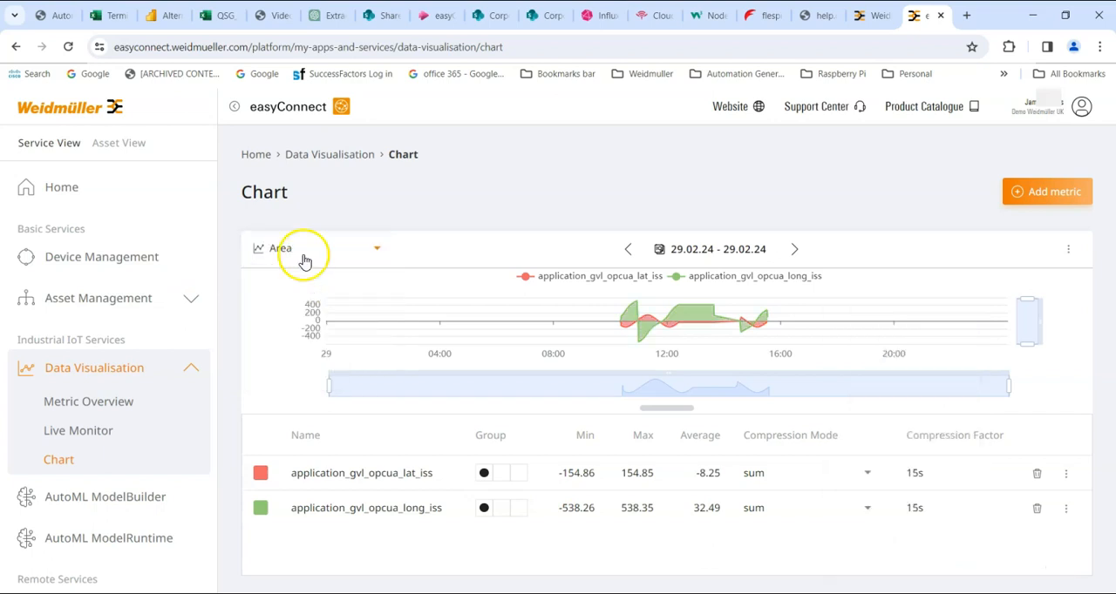
left_click(373, 250)
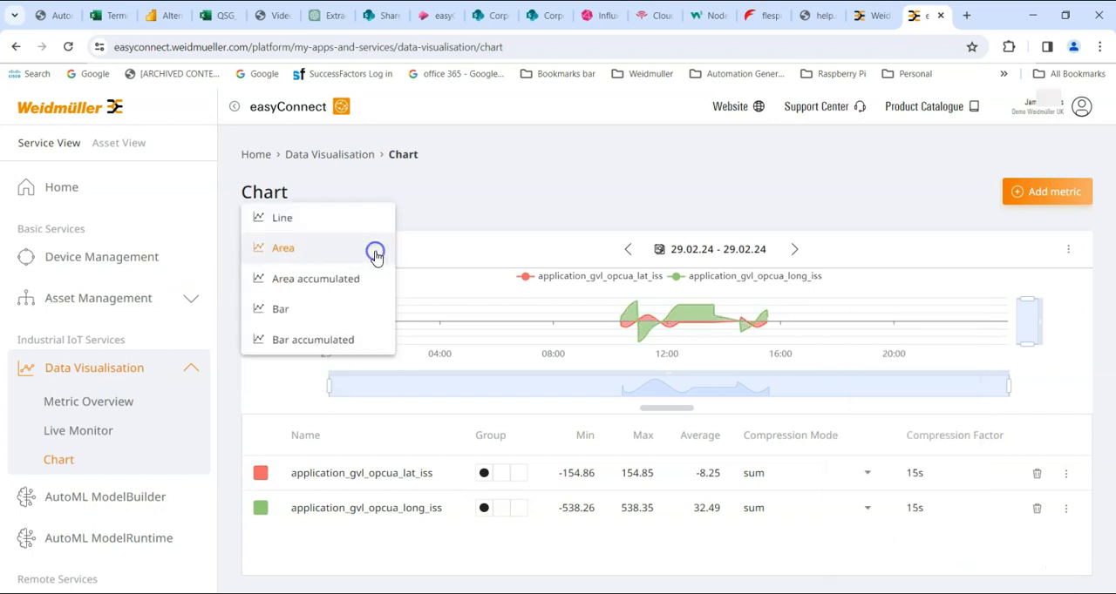
left_click(293, 280)
left_click(375, 249)
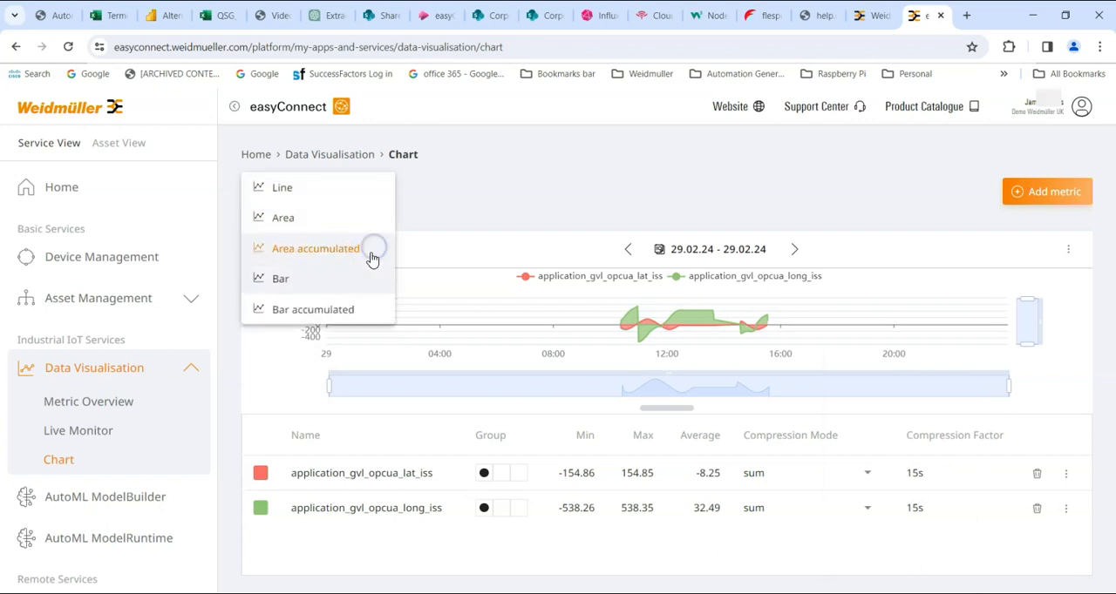
left_click(278, 280)
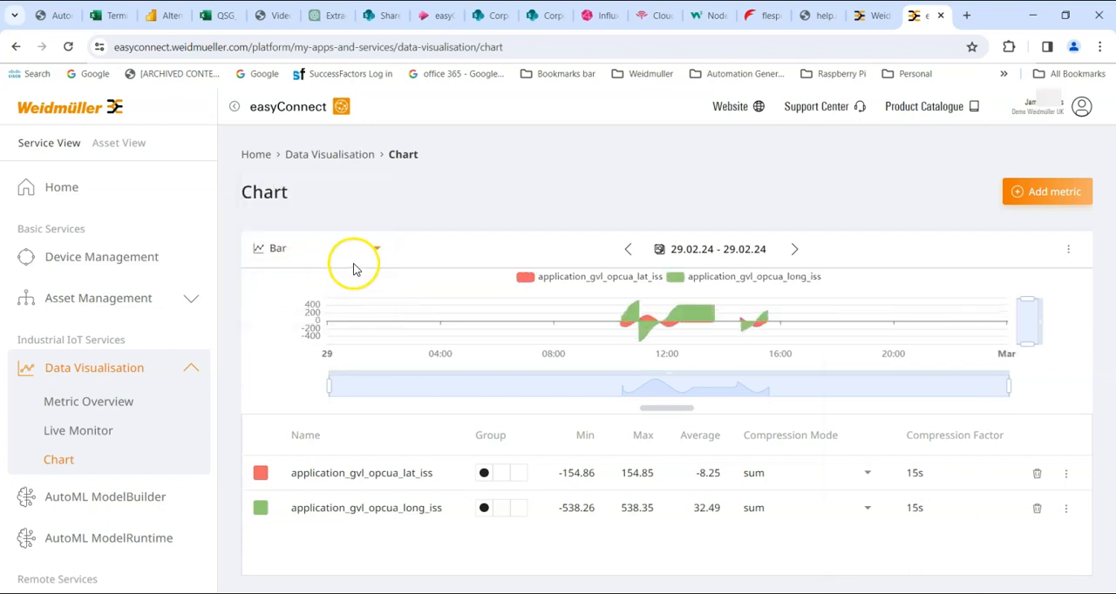
left_click(374, 248)
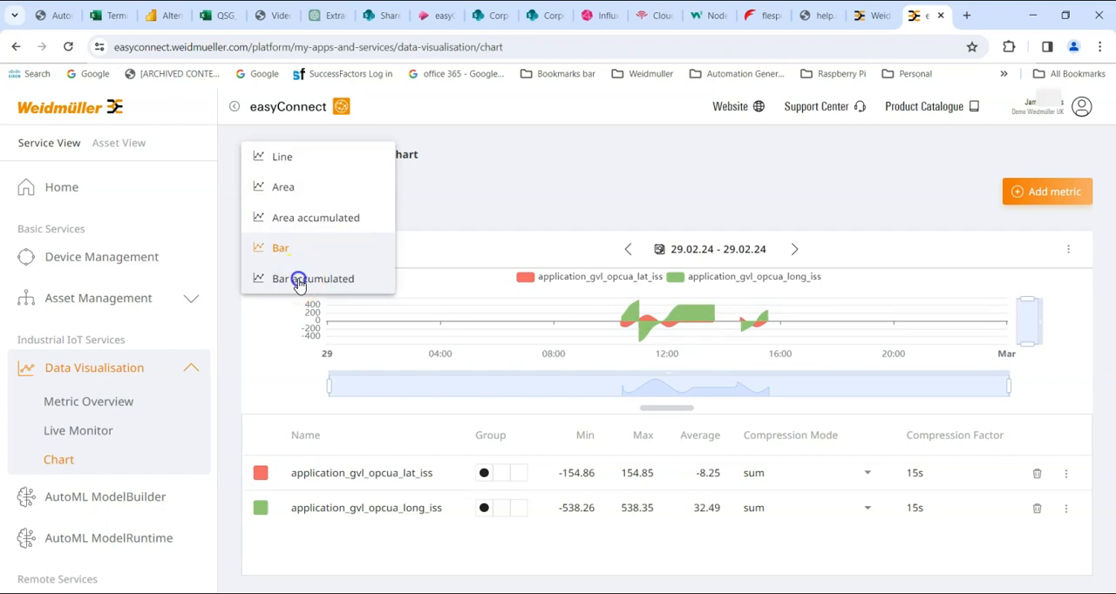
left_click(298, 280)
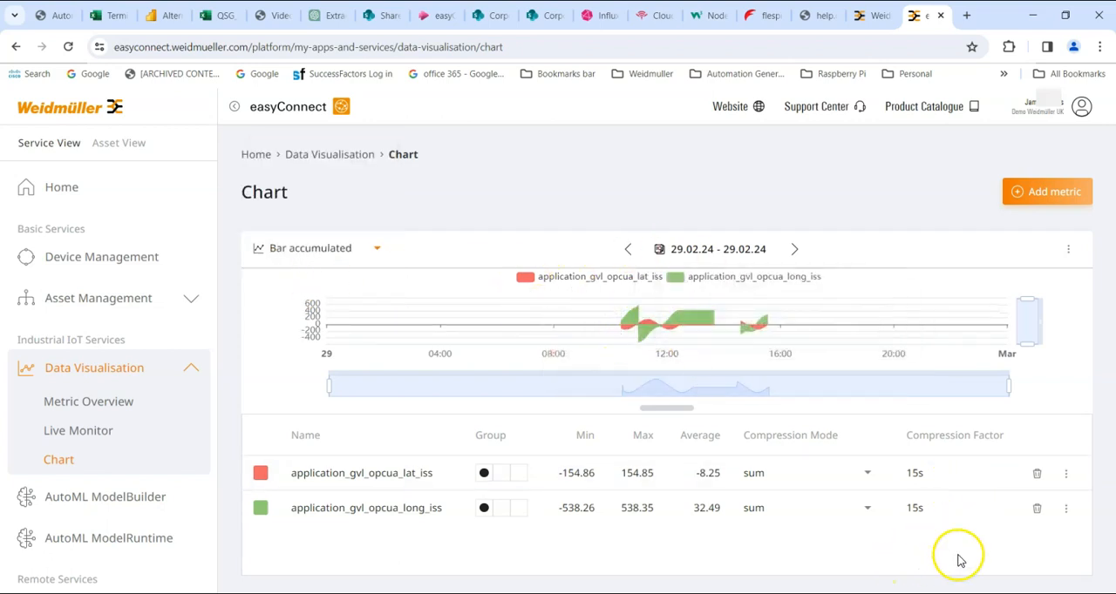
Look over the longitude metric's color and compression mode options and the chart's date selection without changing them
left_click(1065, 508)
mouse_move(1051, 528)
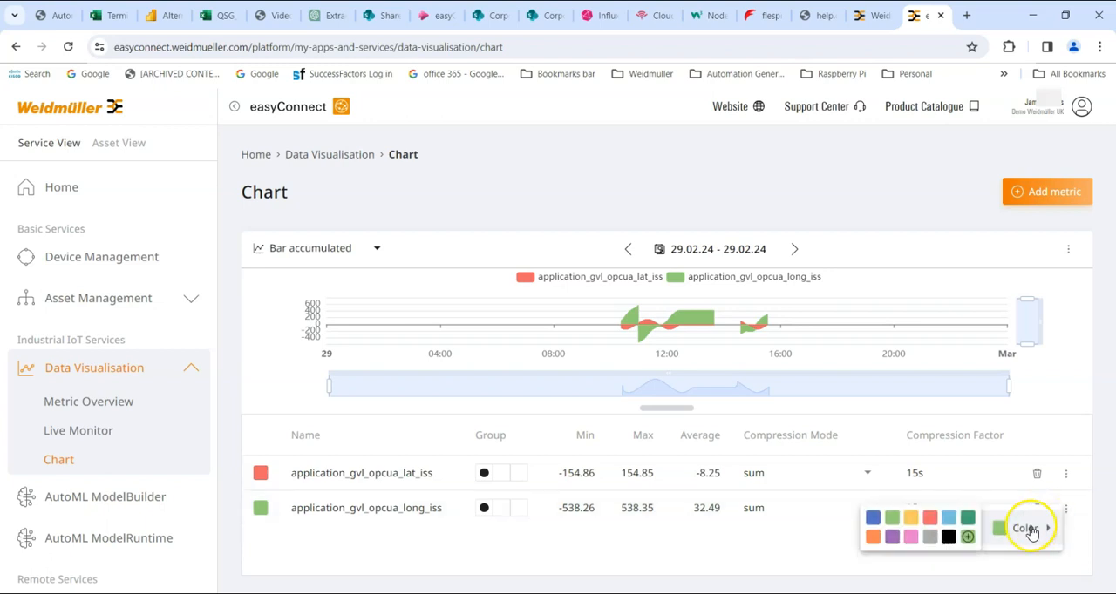
left_click(797, 562)
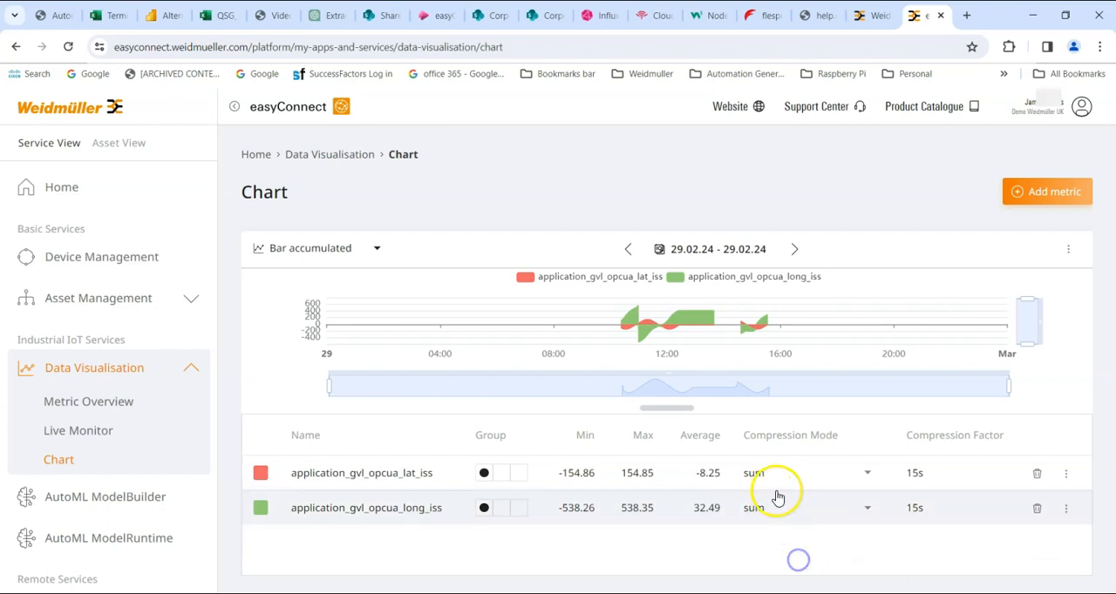
left_click(794, 510)
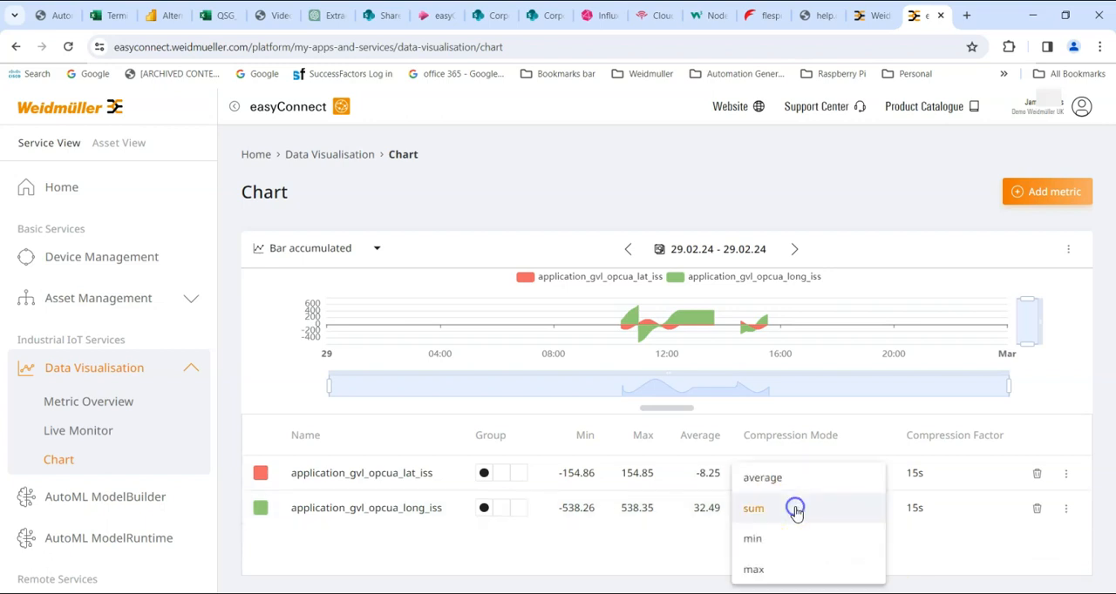
left_click(1065, 505)
left_click(1025, 531)
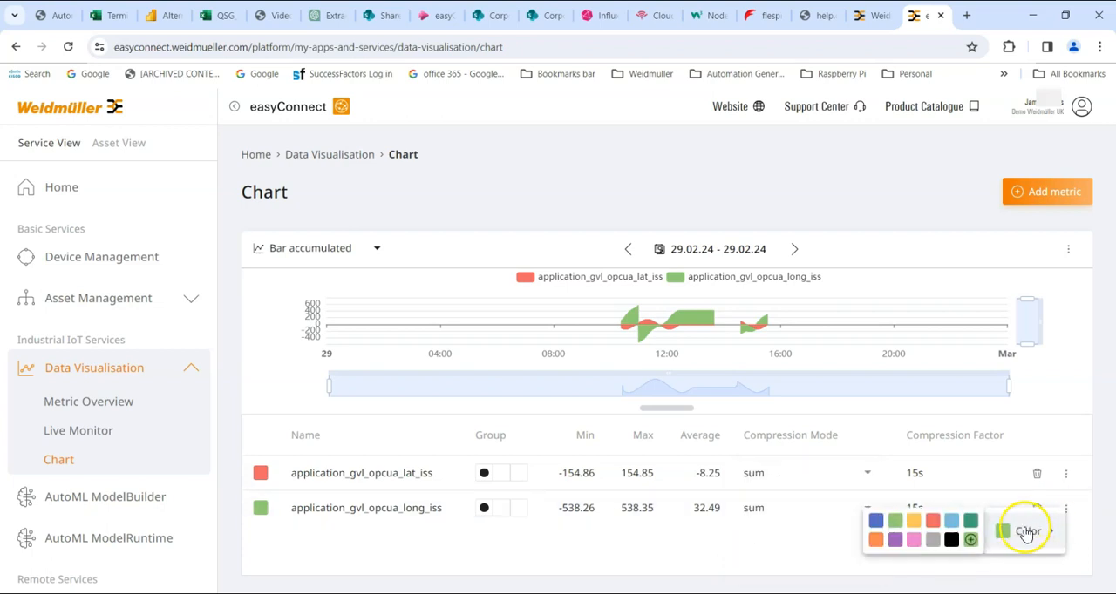
left_click(785, 562)
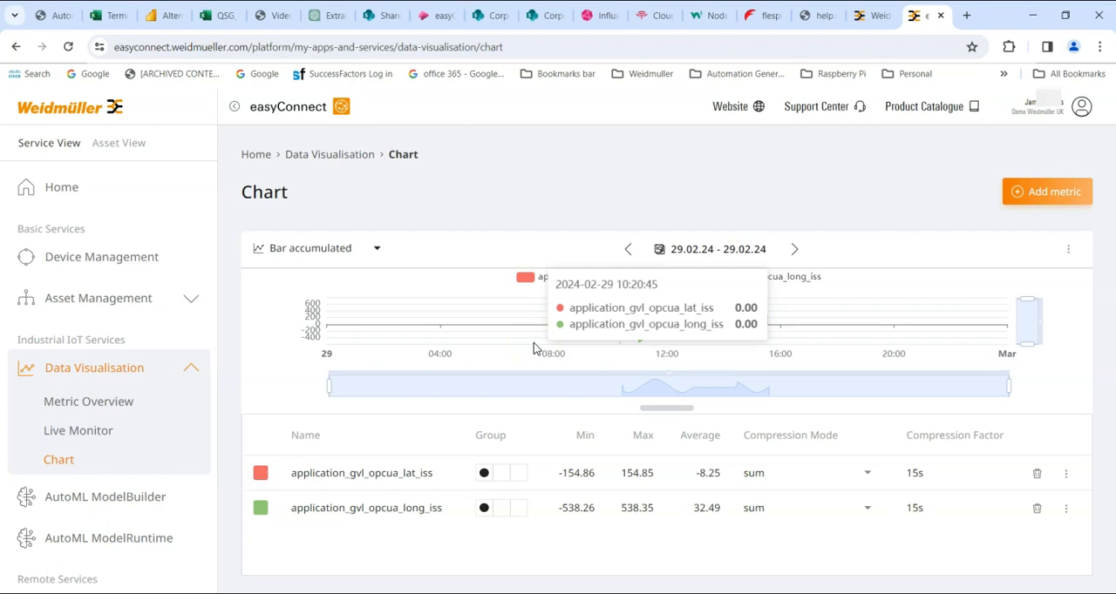
left_click(692, 250)
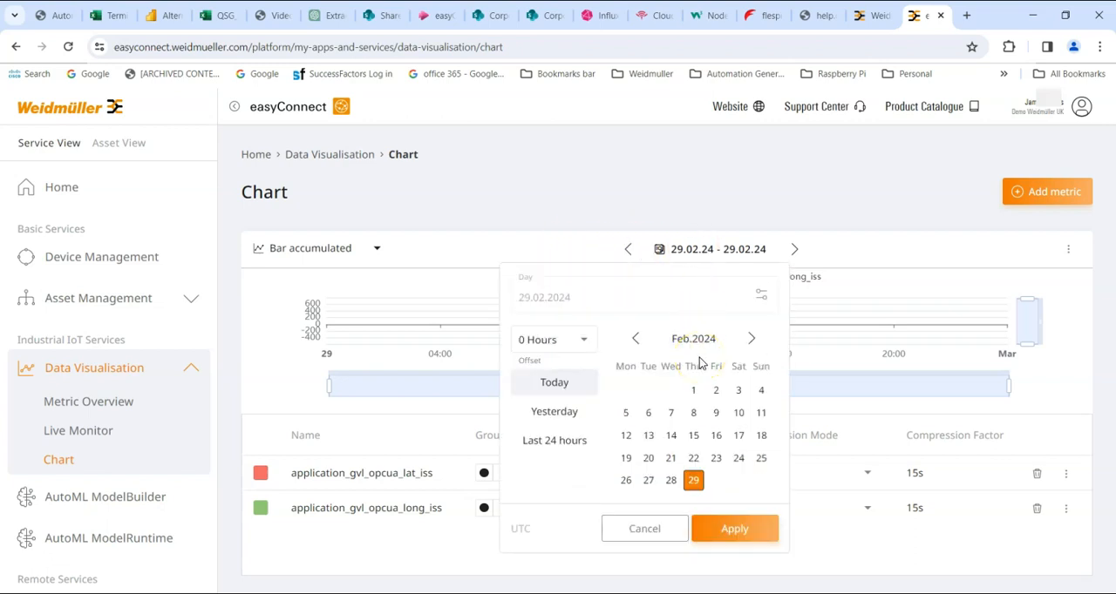
left_click(891, 382)
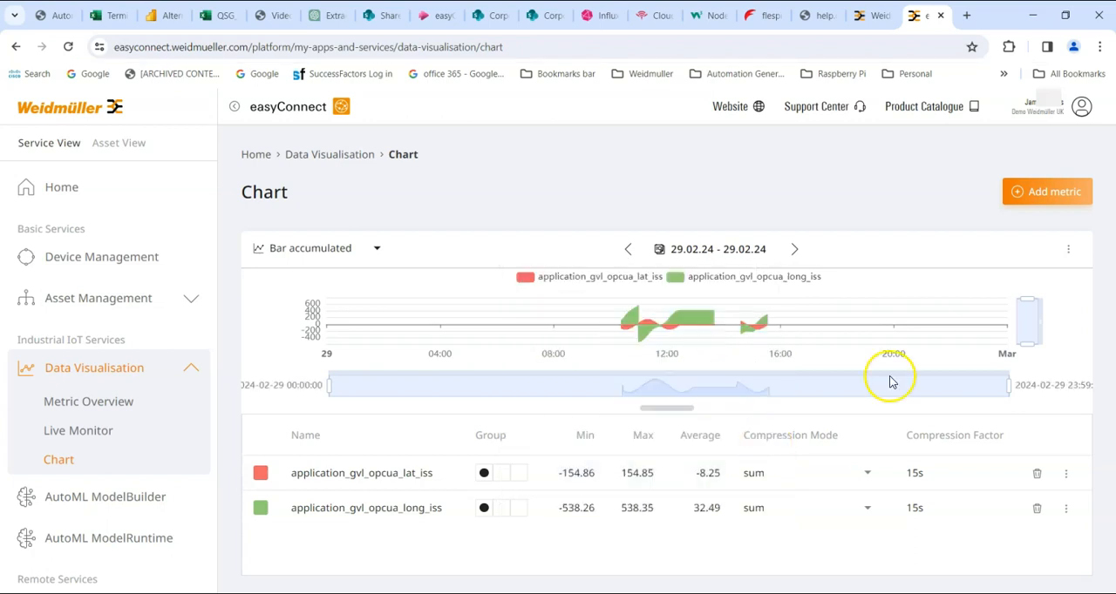
Save the chart configuration as a profile with a name beginning Chart_ISS_Posi
left_click(1067, 250)
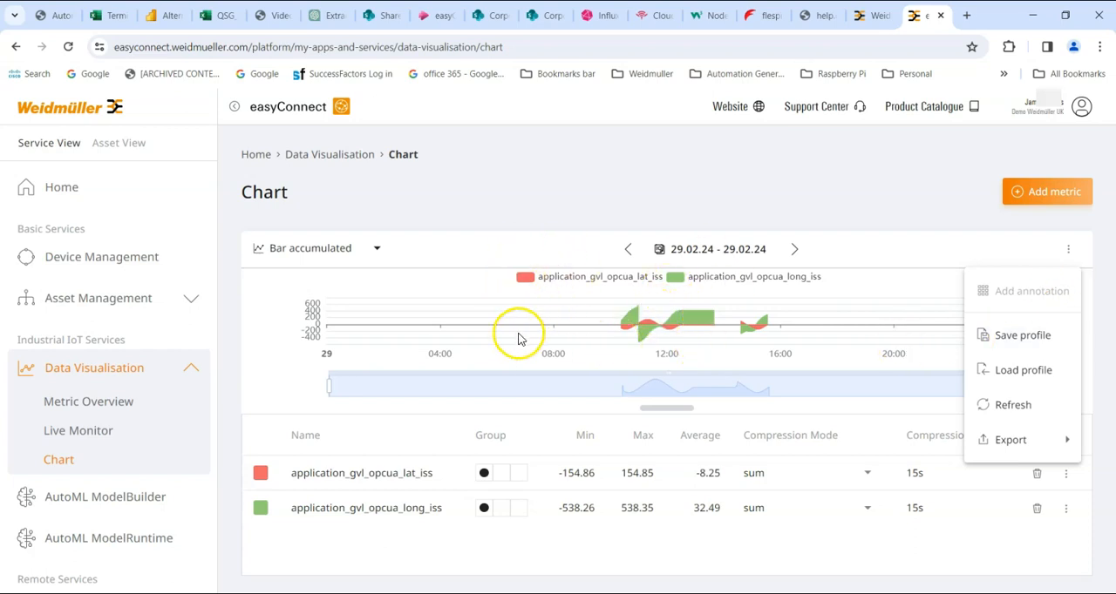
left_click(1014, 335)
left_click(415, 360)
key("BackSpace")
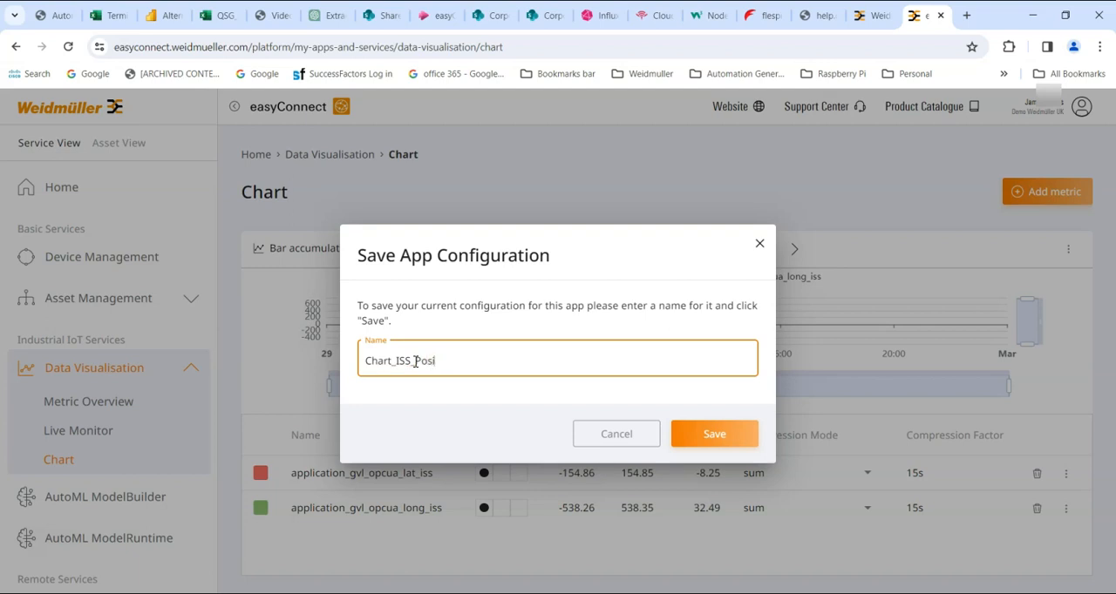
left_click(707, 435)
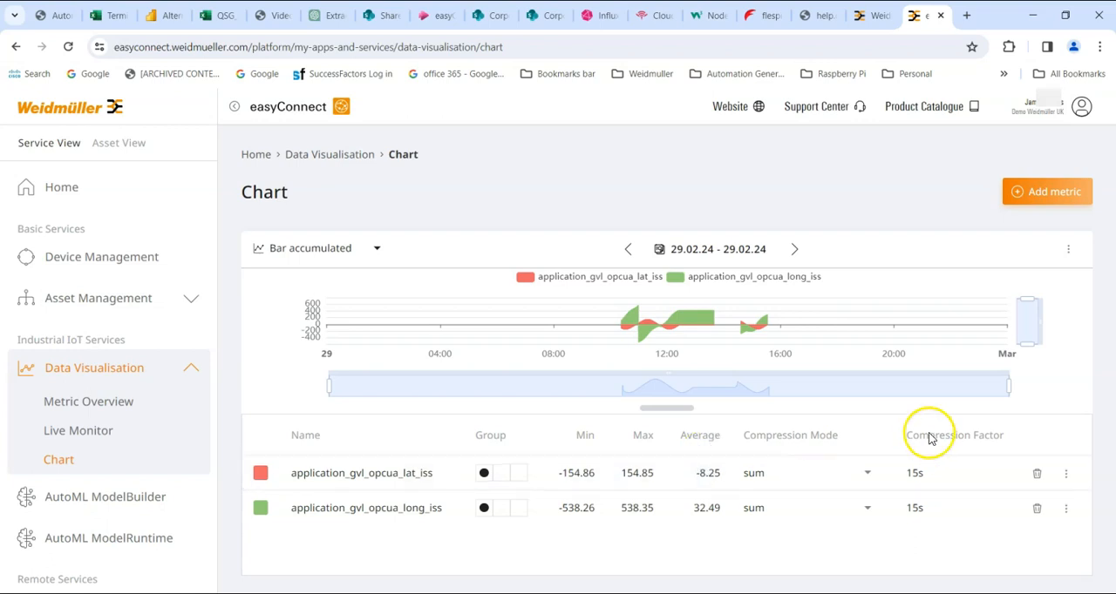
Export the chart's raw data as CSV, keeping the suggested file name, US Format template and separator and date settings
left_click(1067, 250)
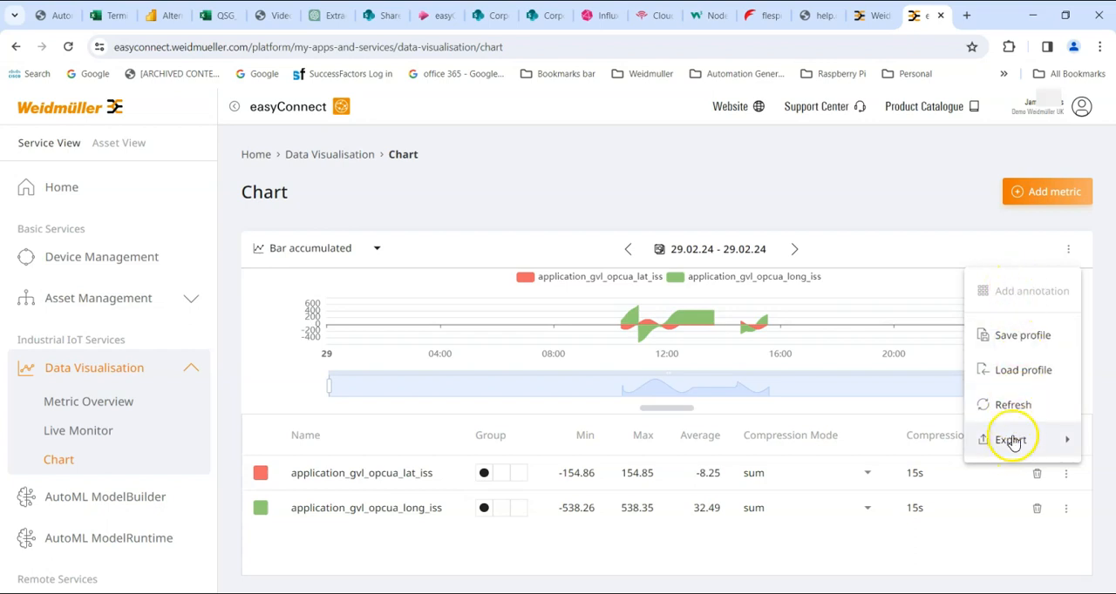
mouse_move(1011, 442)
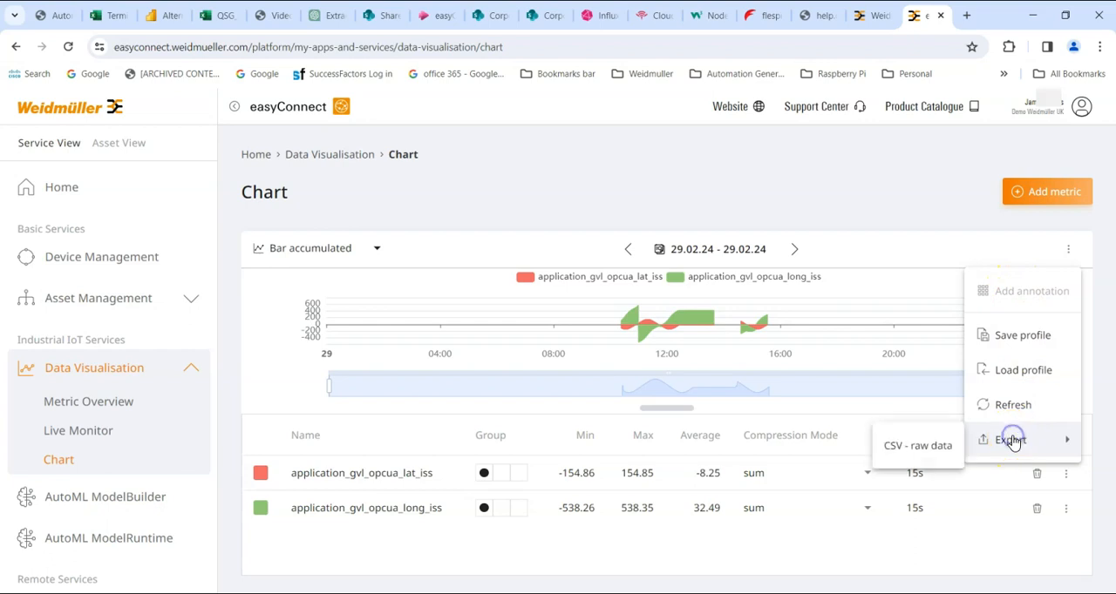
left_click(909, 448)
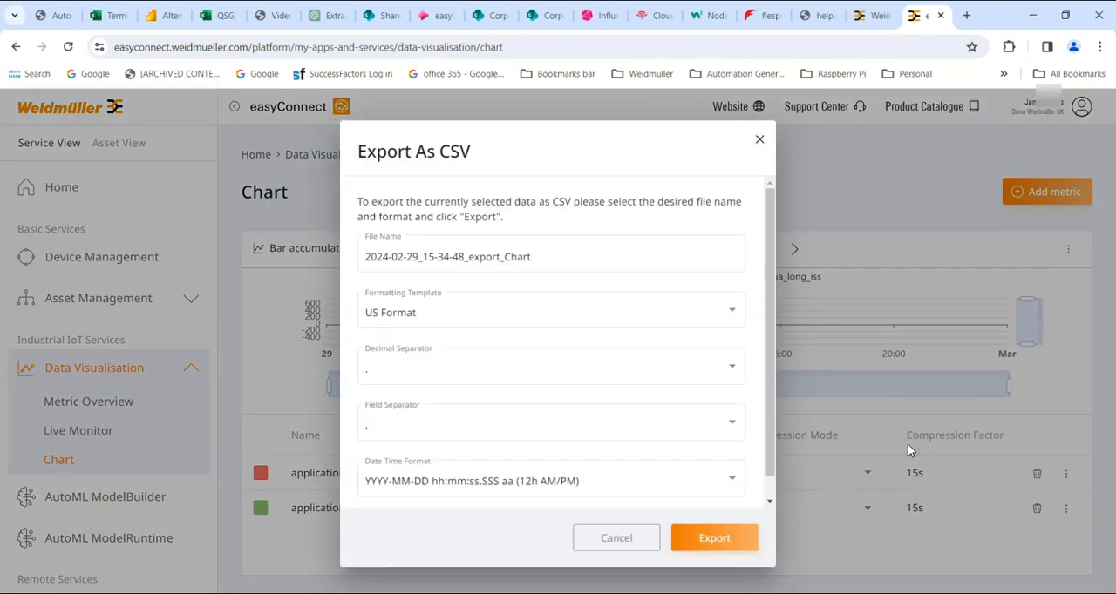
left_click(366, 260)
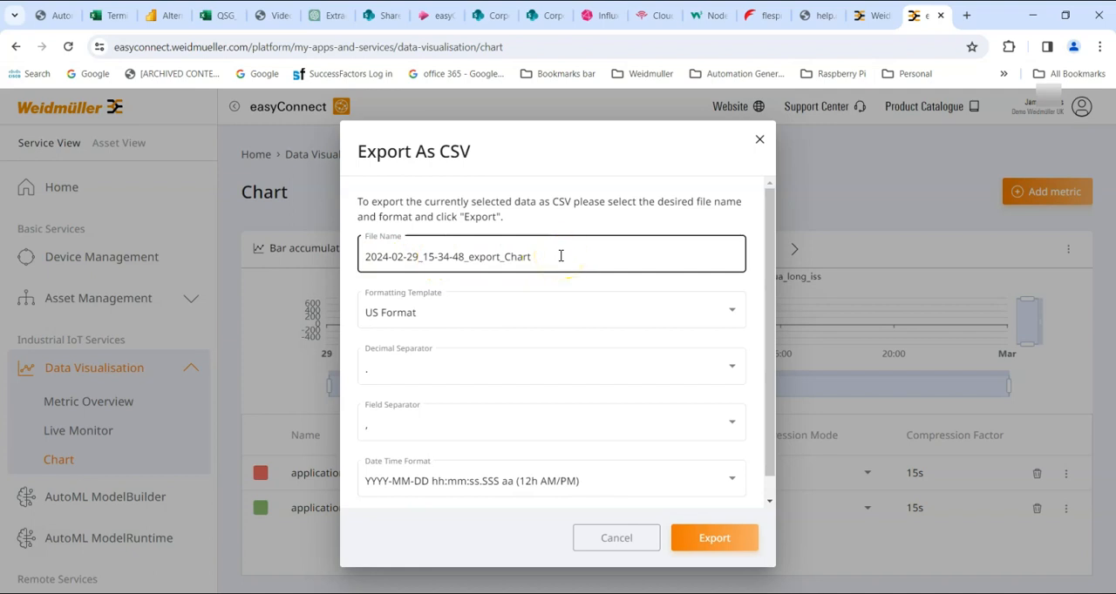
left_click(732, 307)
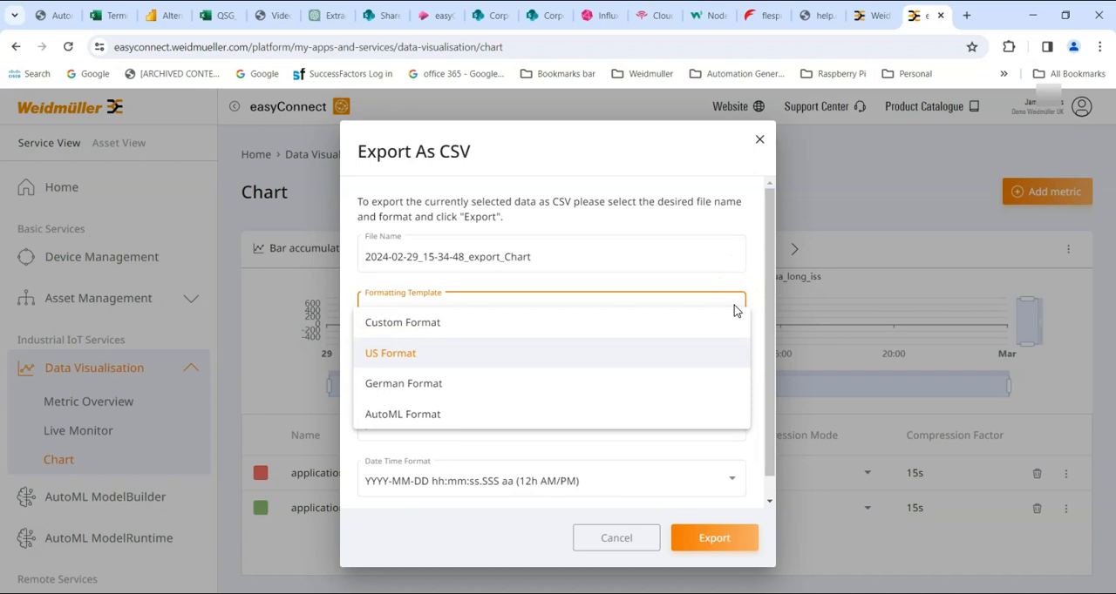
left_click(714, 263)
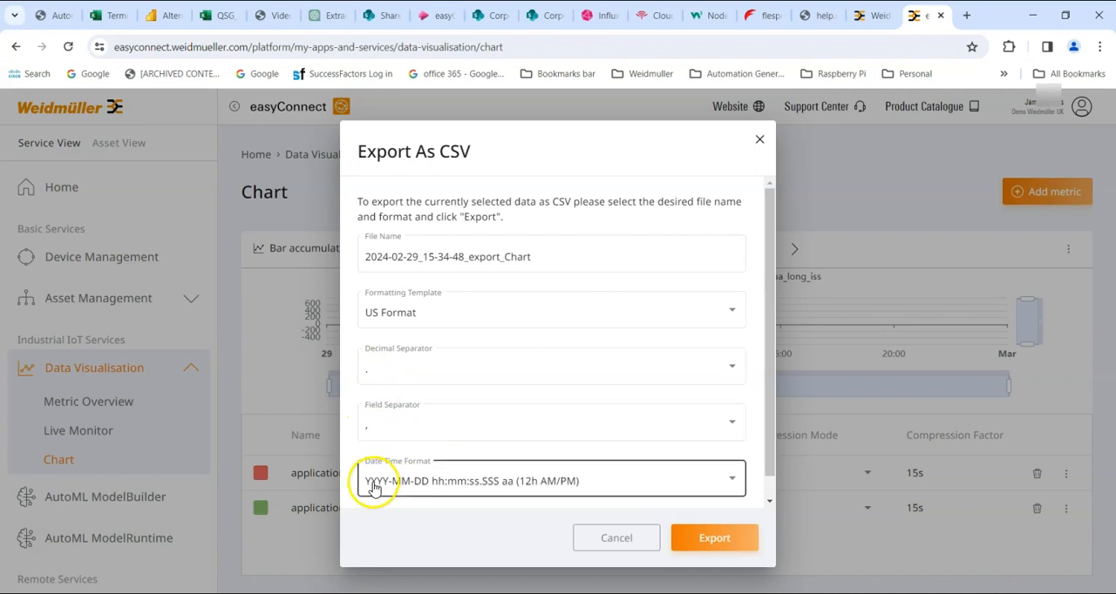
left_click(559, 133)
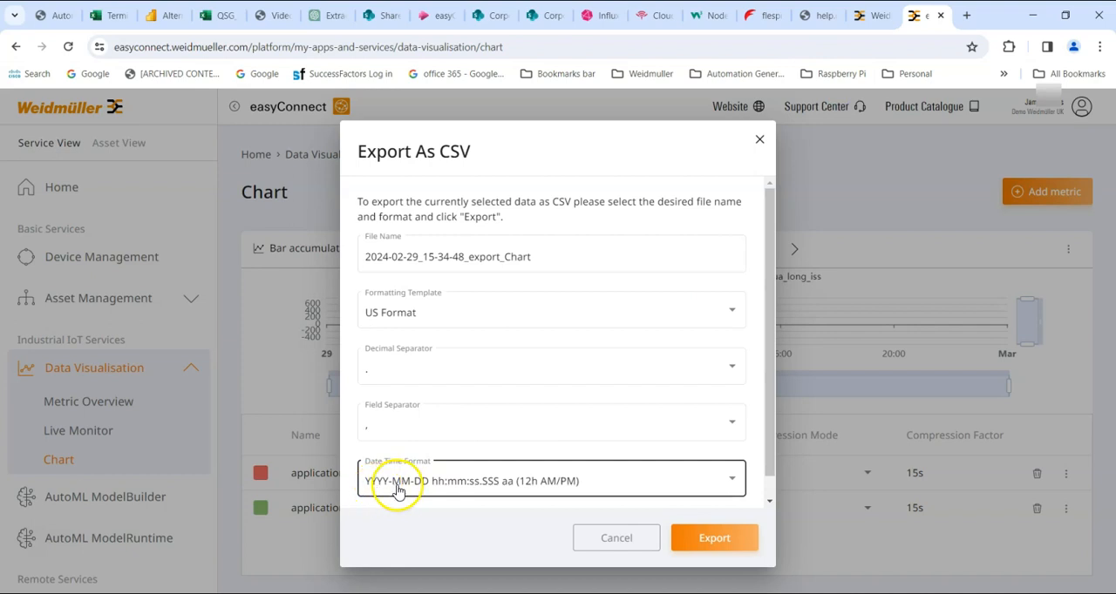
left_click(714, 538)
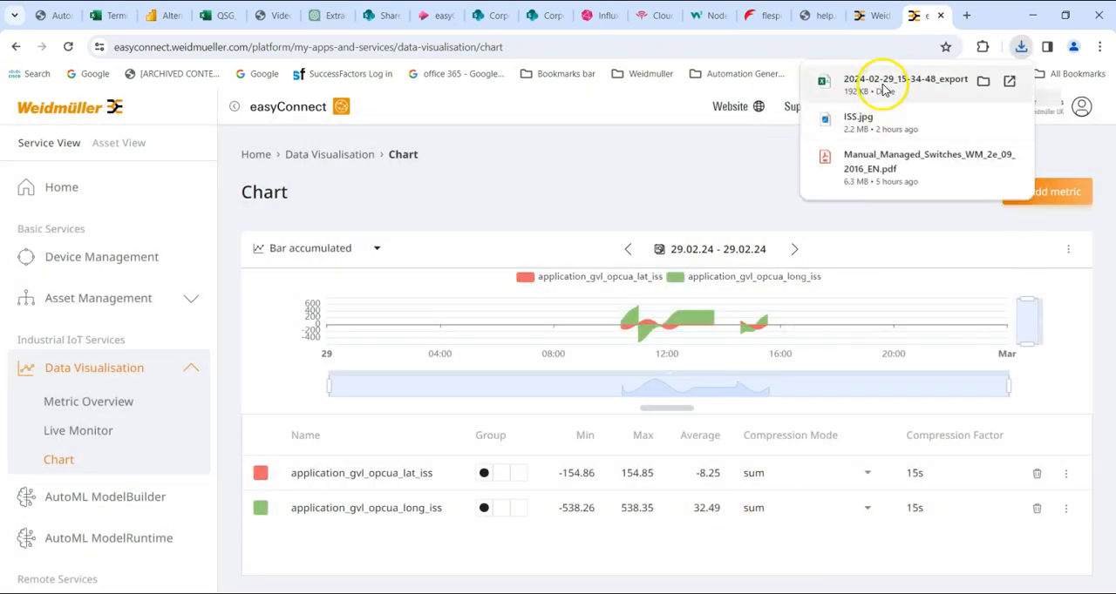
Open the exported CSV file in Excel and widen columns A to C to fit the timestamps and metric headers
left_click(907, 85)
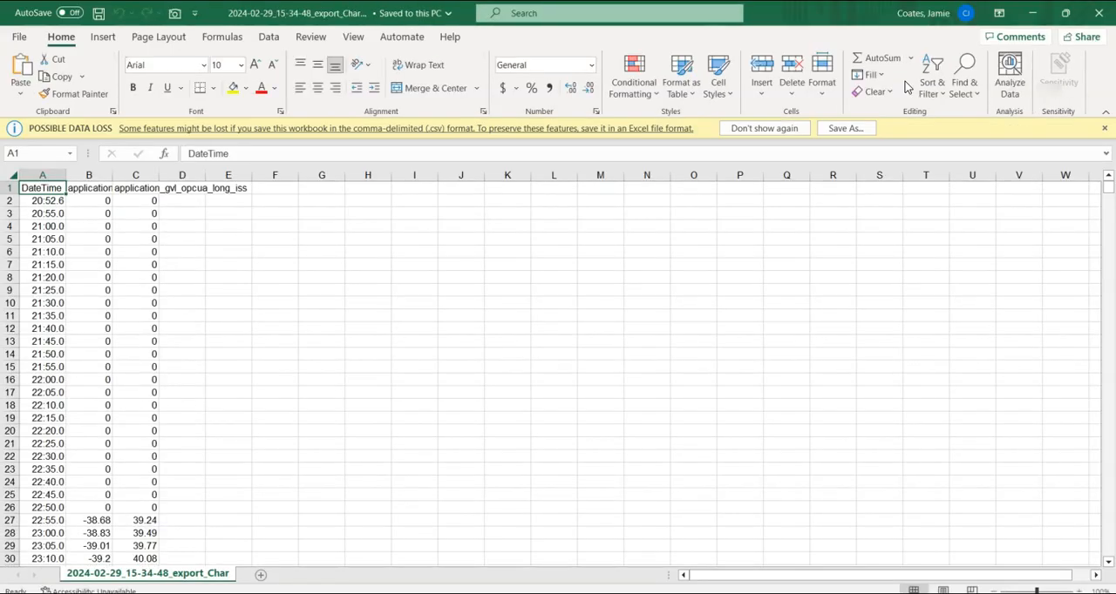
double_click(112, 176)
left_click_drag(241, 175, 404, 173)
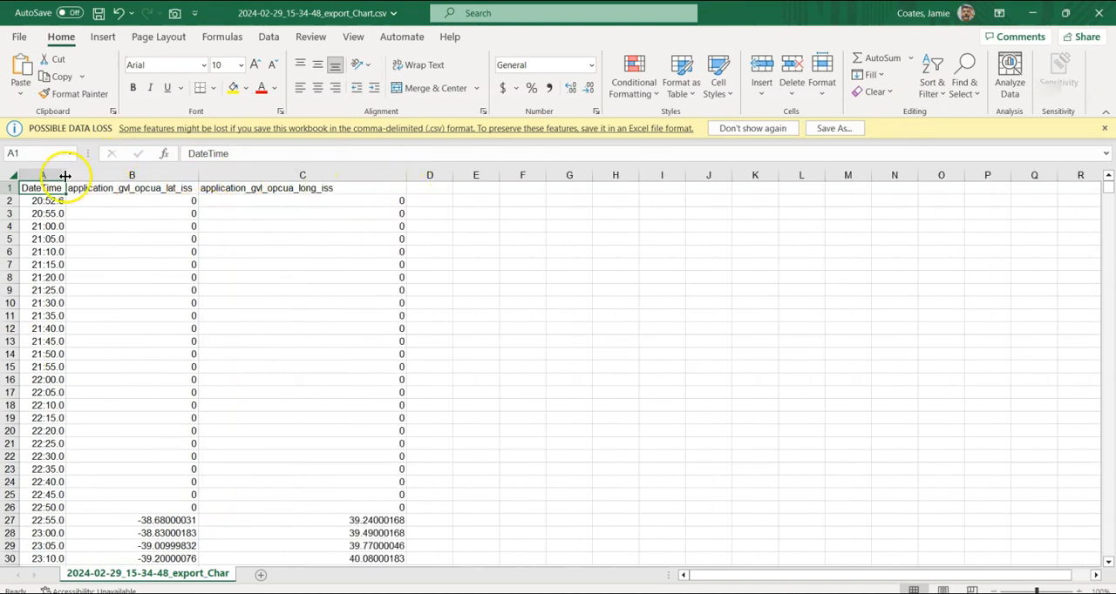
left_click_drag(66, 176, 133, 179)
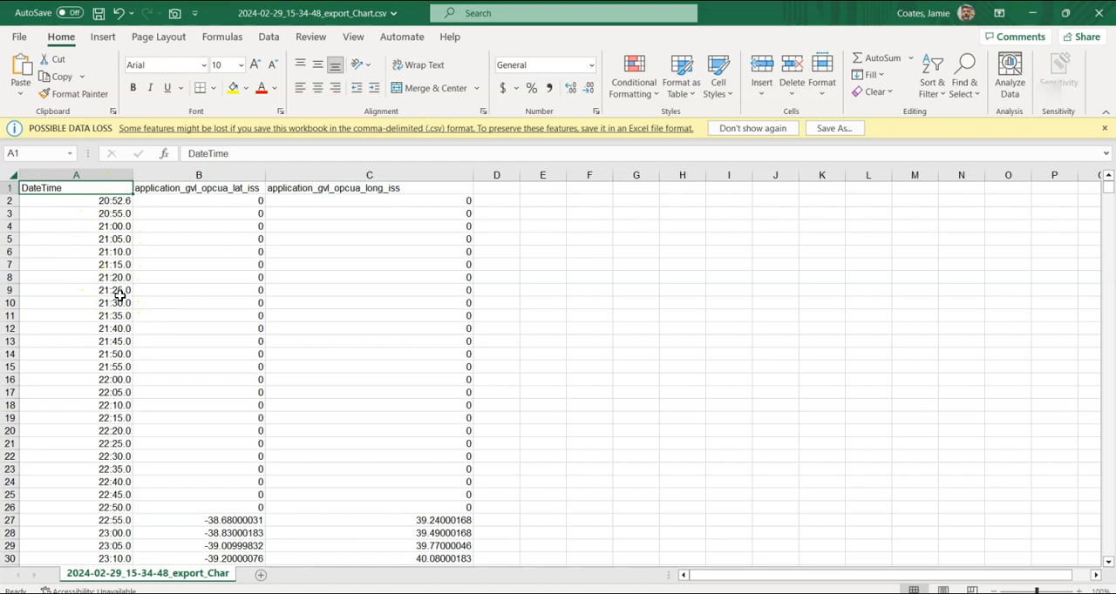
Look through the exported latitude and longitude rows down to the end of the data, and return to the easyConnect chart
scroll(119, 296, "down", 5)
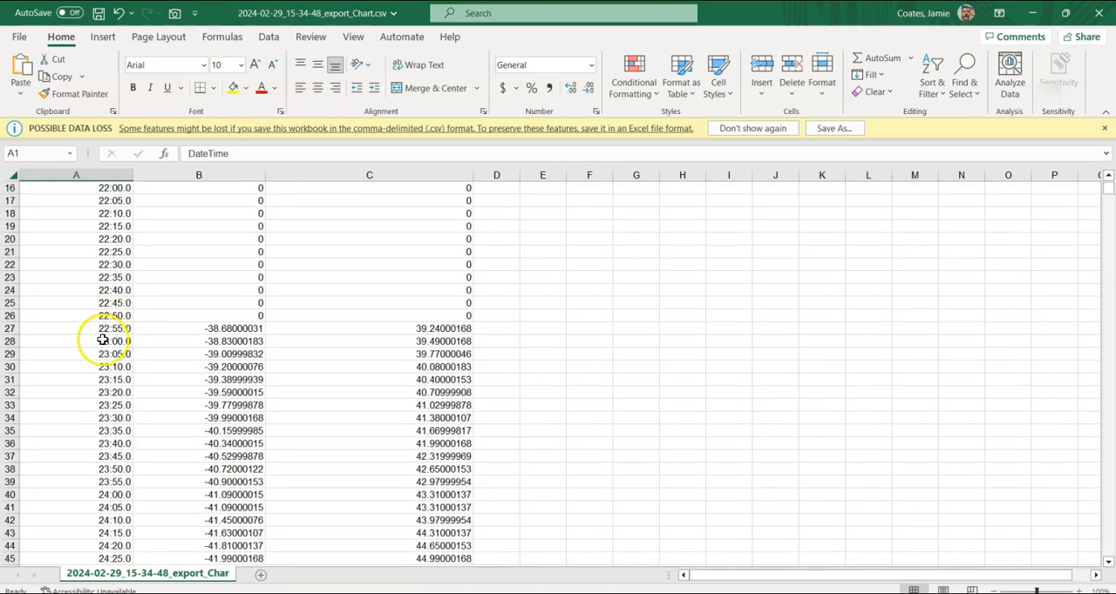
scroll(218, 396, "down", 1)
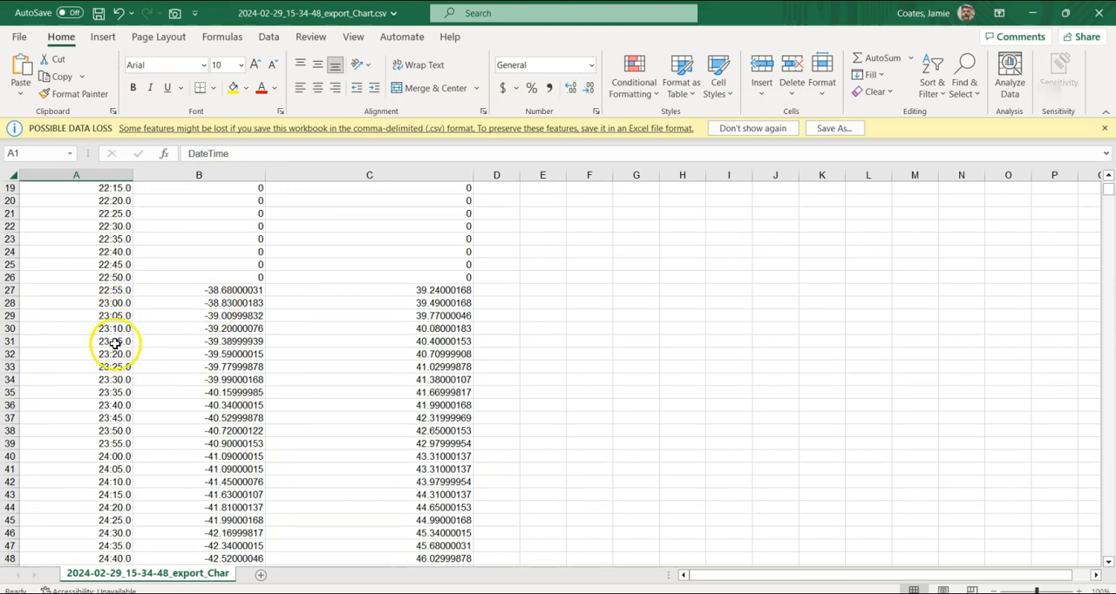
scroll(117, 349, "down", 12)
scroll(117, 355, "down", 13)
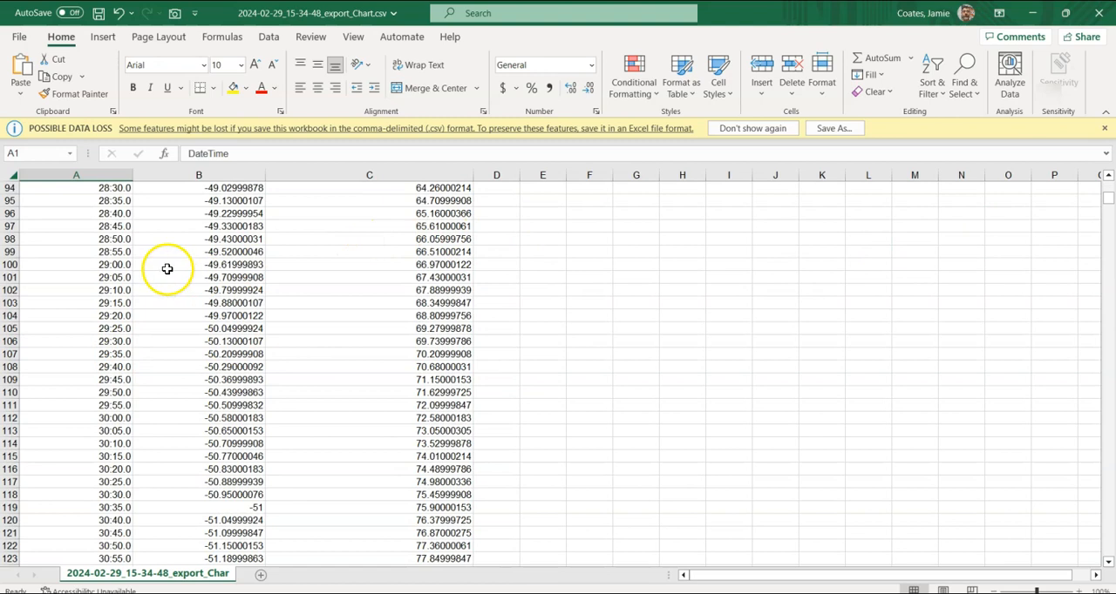
left_click_drag(1108, 202, 1105, 560)
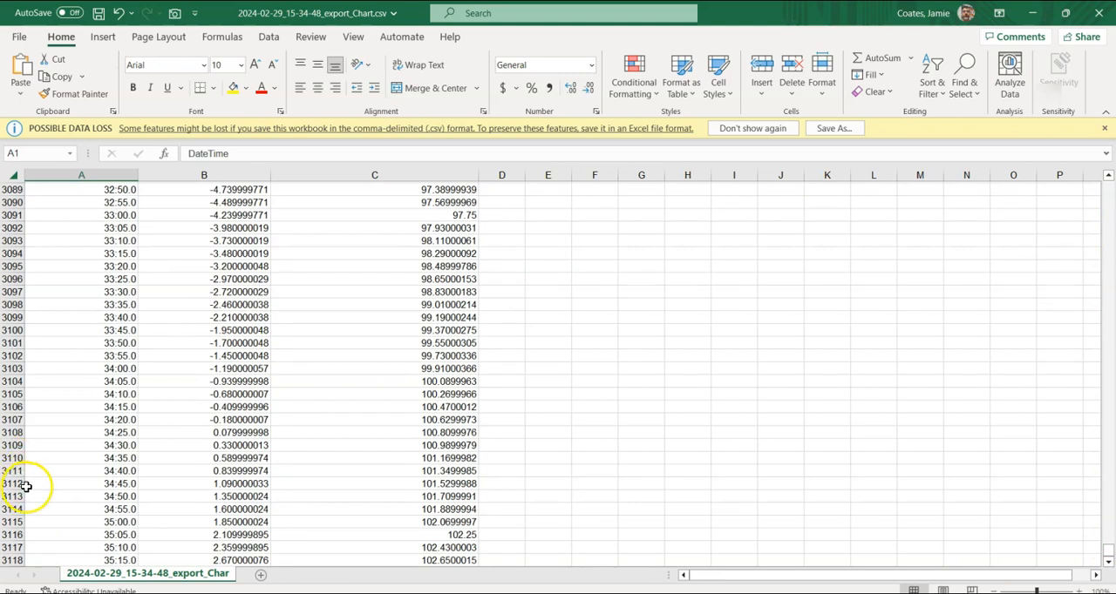
left_click_drag(1107, 552, 1078, 44)
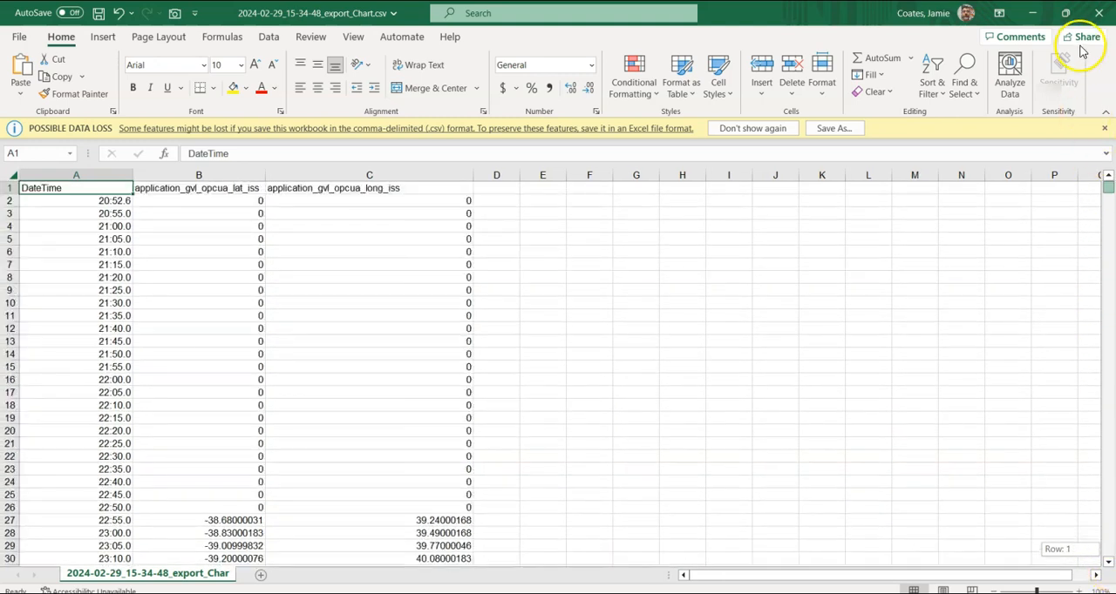
left_click(1032, 13)
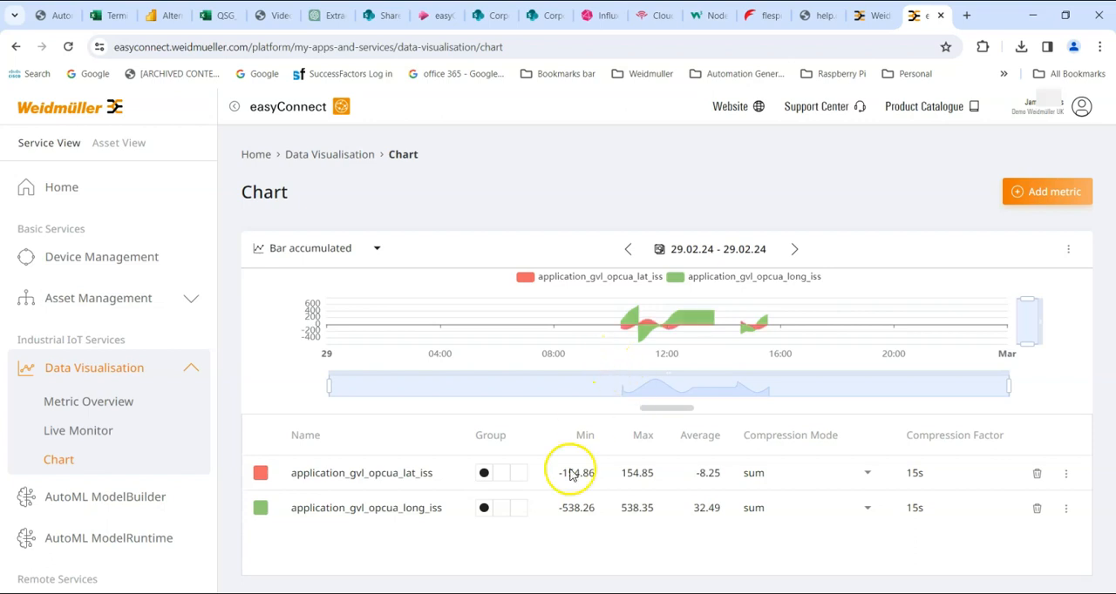
Move the application_gvl_opcua_lat_iss metric to the third group and set the chart type to Line
left_click(499, 473)
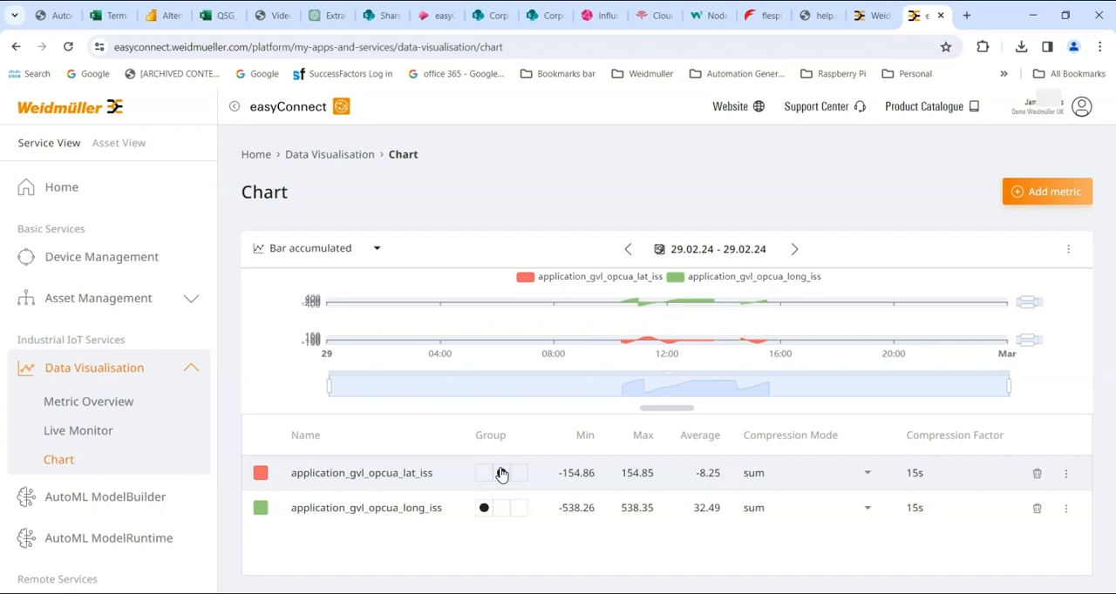
left_click(518, 473)
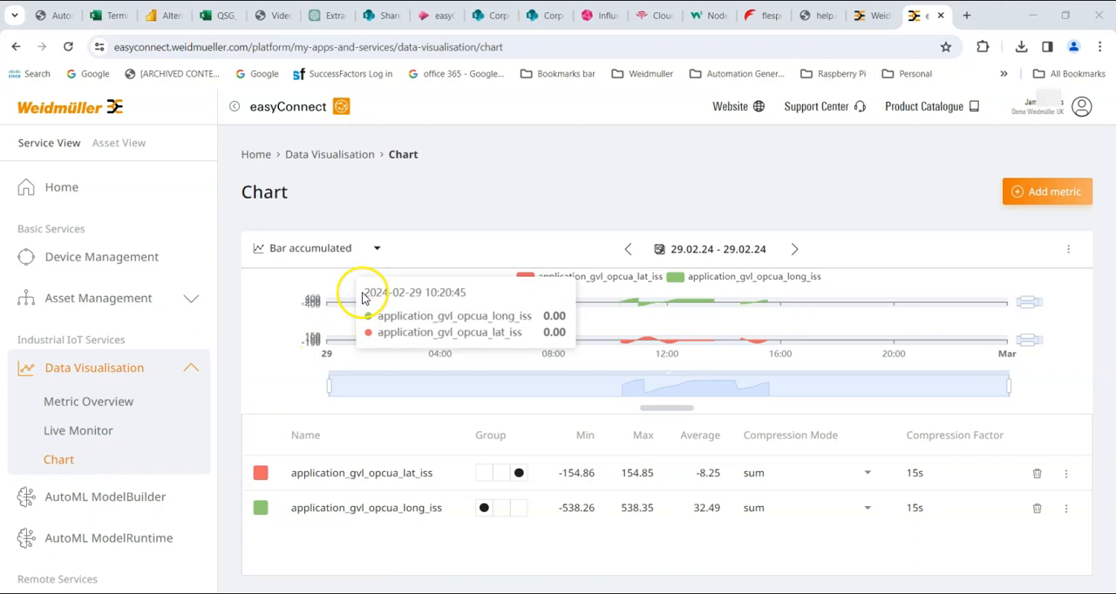
left_click(375, 248)
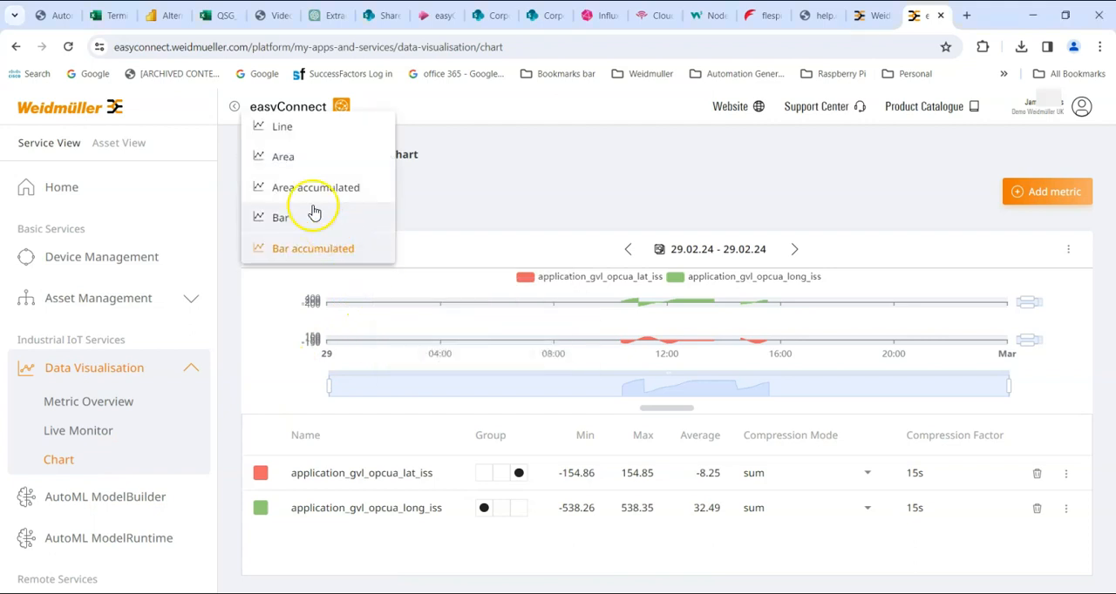
left_click(293, 129)
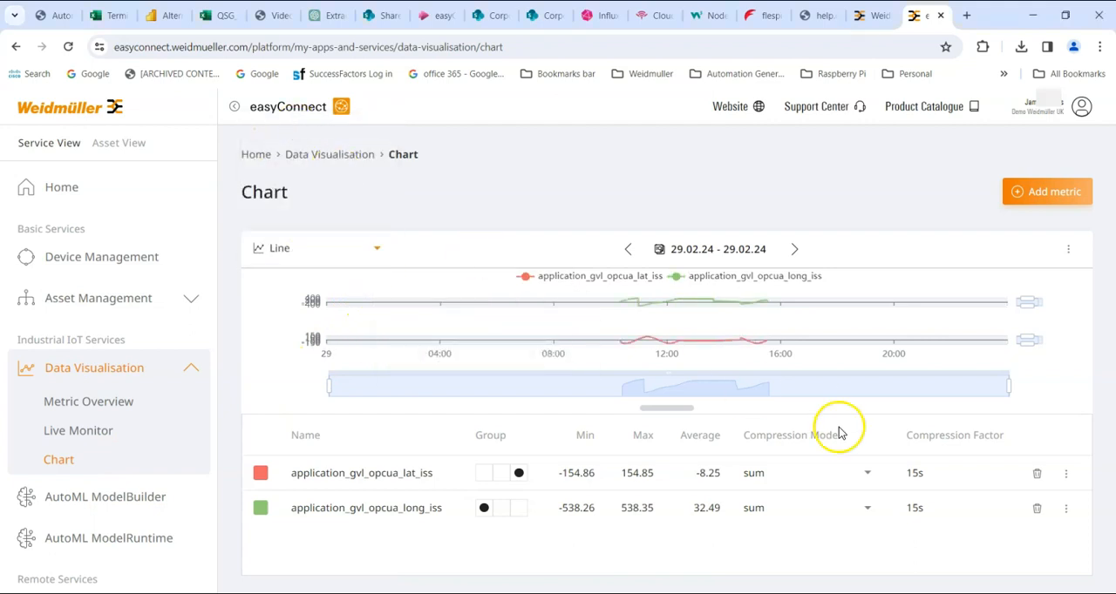
Try the Crosses, Dashed with crosses and Line with dots display types on the application_gvl_opcua_long_iss metric
left_click(1065, 510)
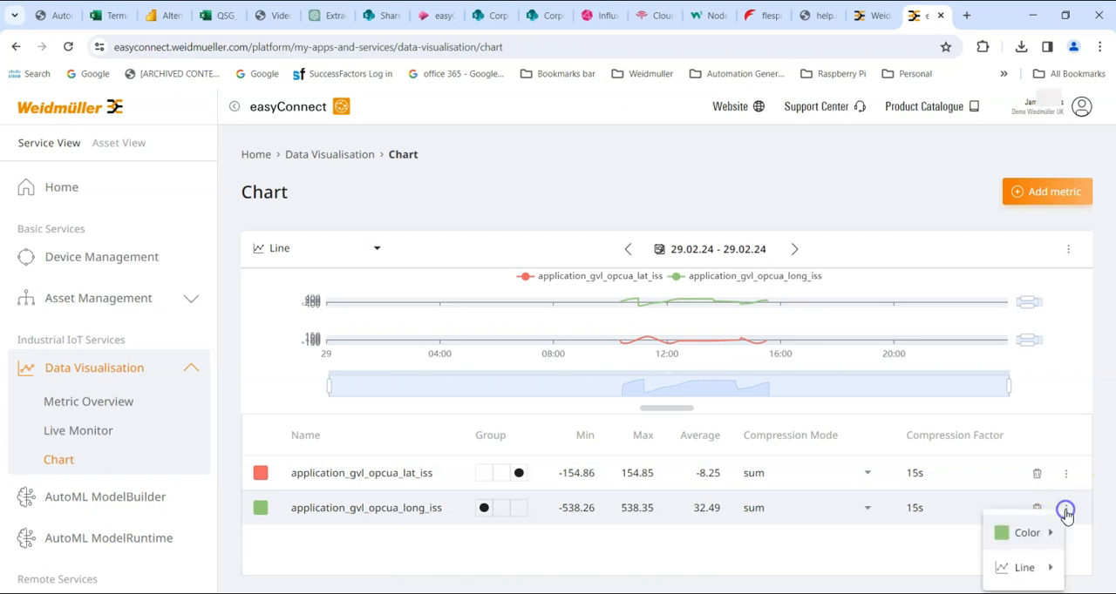
left_click(1028, 567)
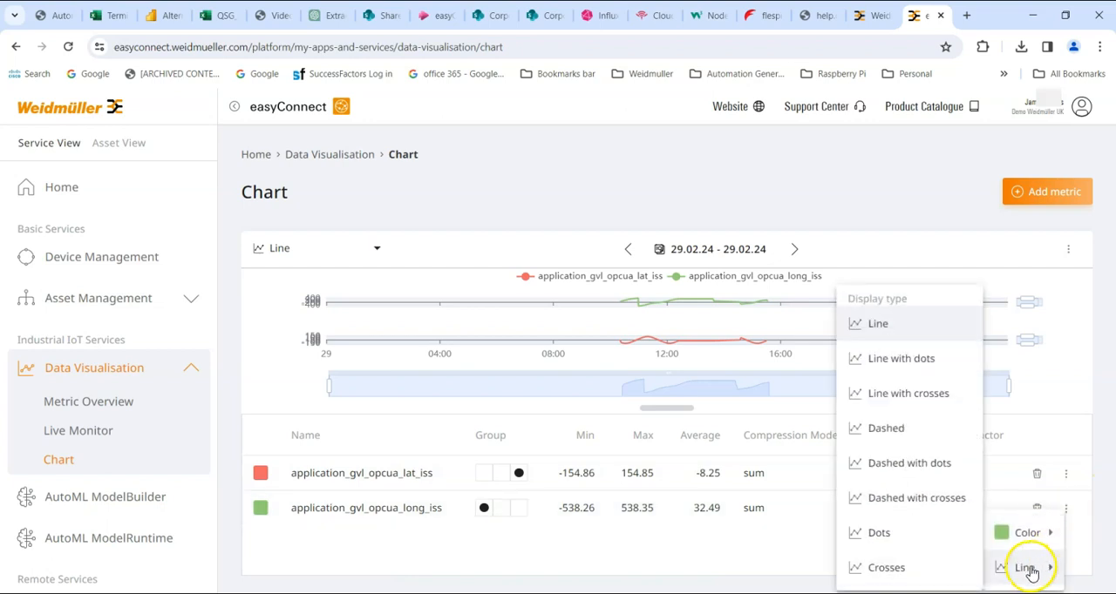
left_click(902, 573)
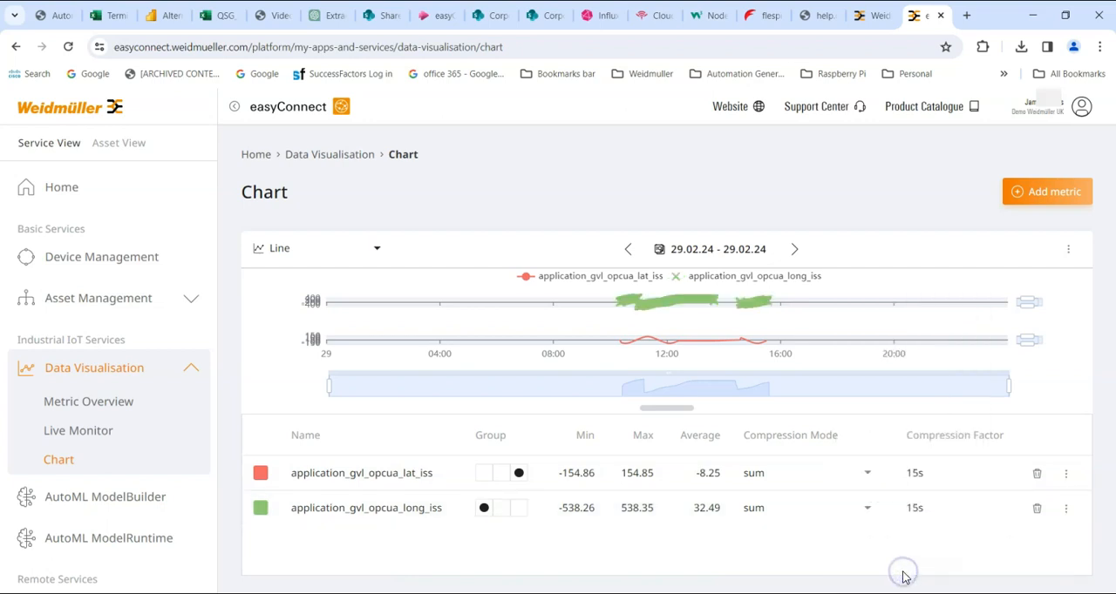
left_click(1065, 508)
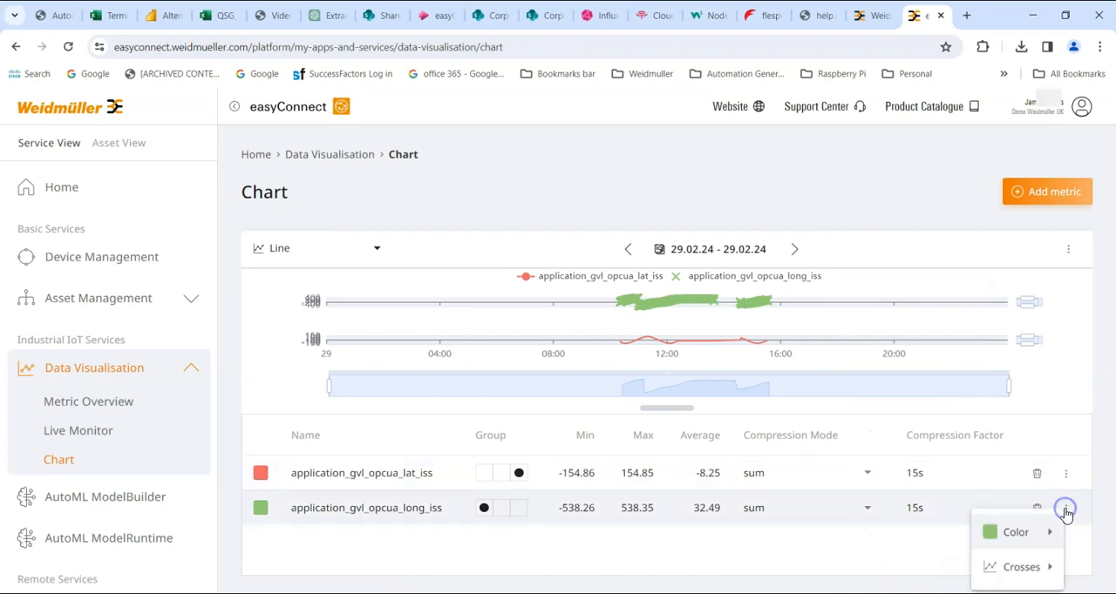
left_click(1020, 569)
mouse_move(1011, 532)
mouse_move(1029, 568)
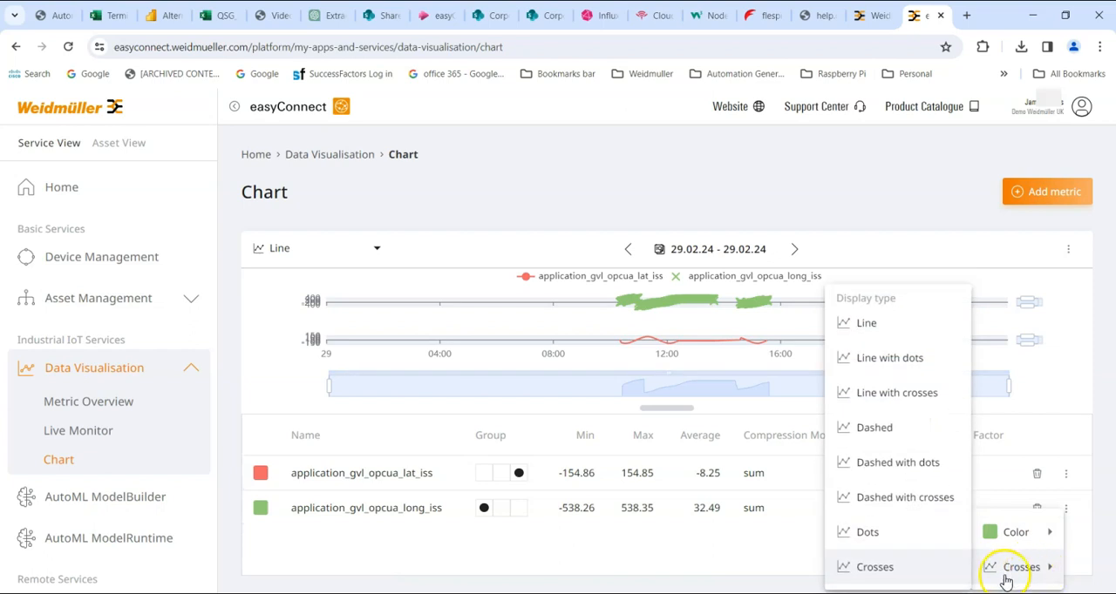
left_click(895, 498)
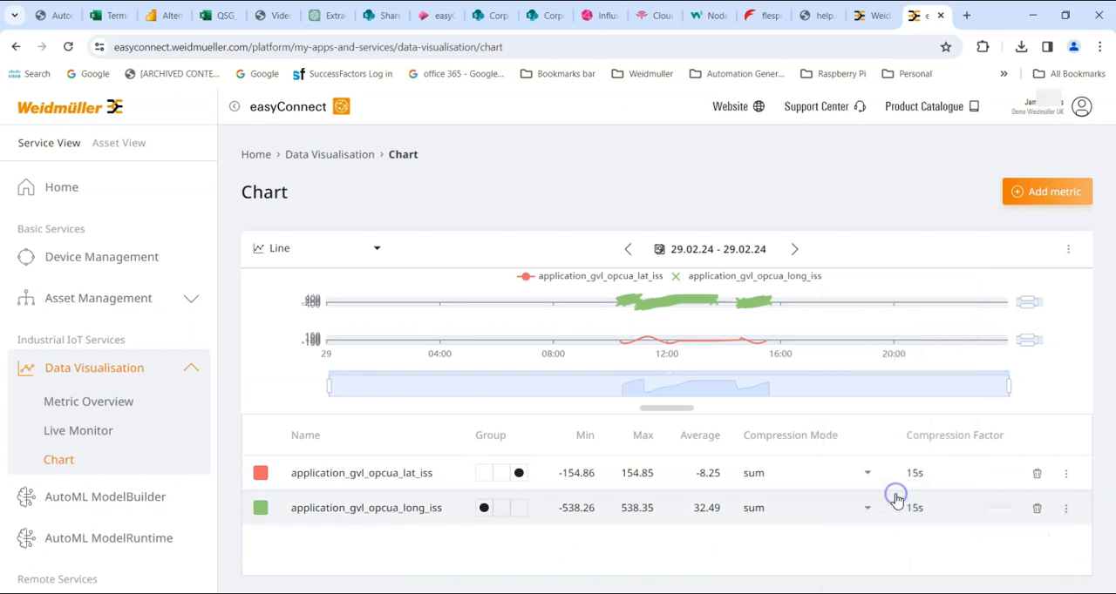
left_click(1065, 508)
mouse_move(1026, 576)
left_click(818, 364)
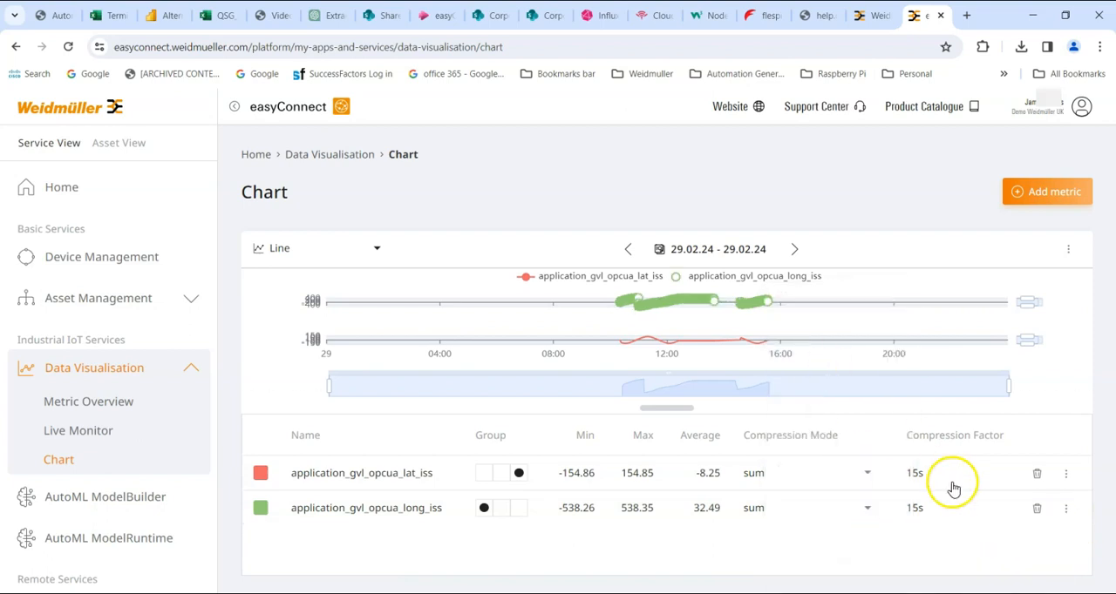
Set the display type of the application_gvl_opcua_long_iss metric to Line
left_click(1065, 508)
mouse_move(1003, 556)
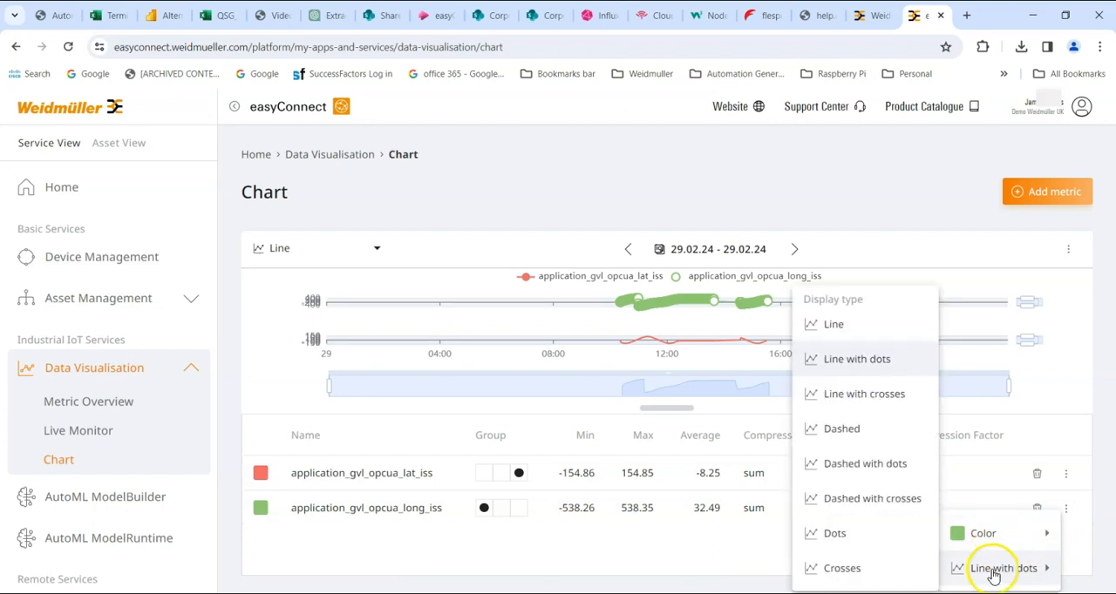
left_click(825, 326)
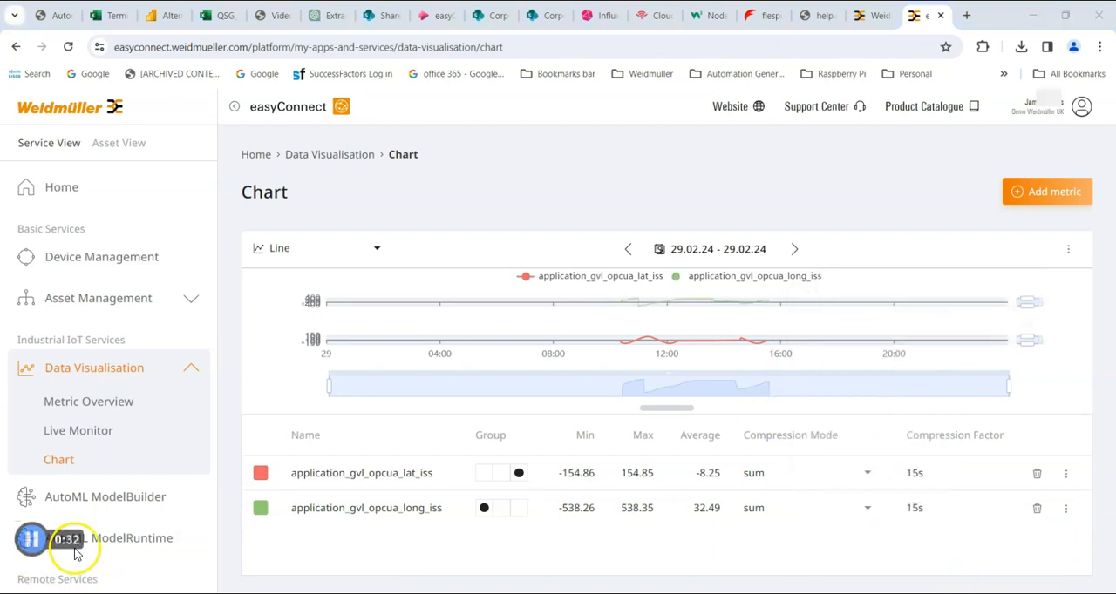
Try the application_gvl_opcua_lat_iss metric in the first group alongside the longitude, and move it to the second group
left_click(484, 474)
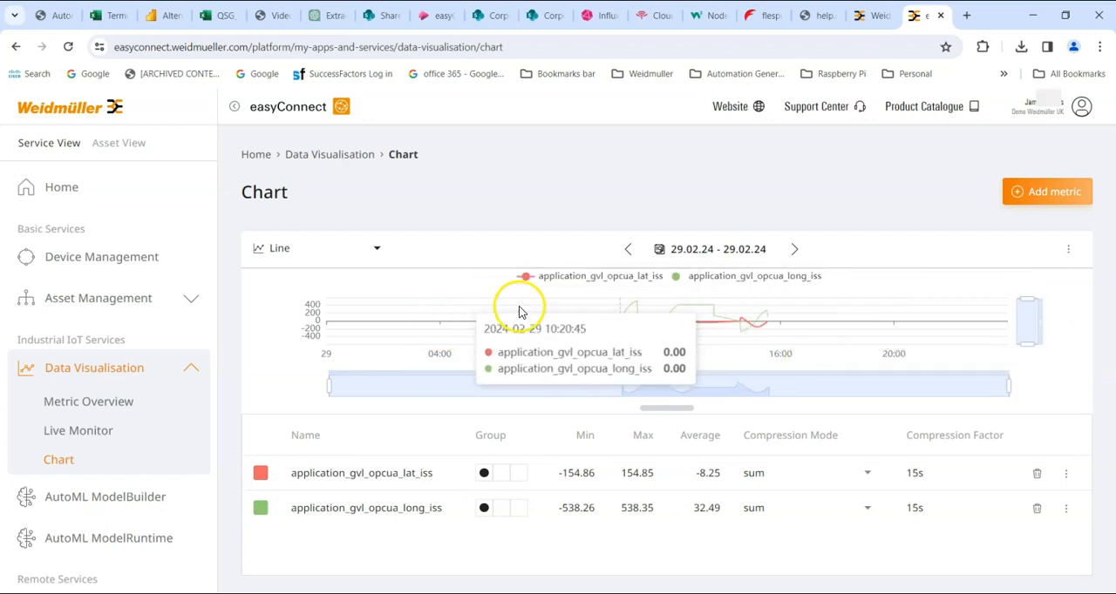
left_click(501, 472)
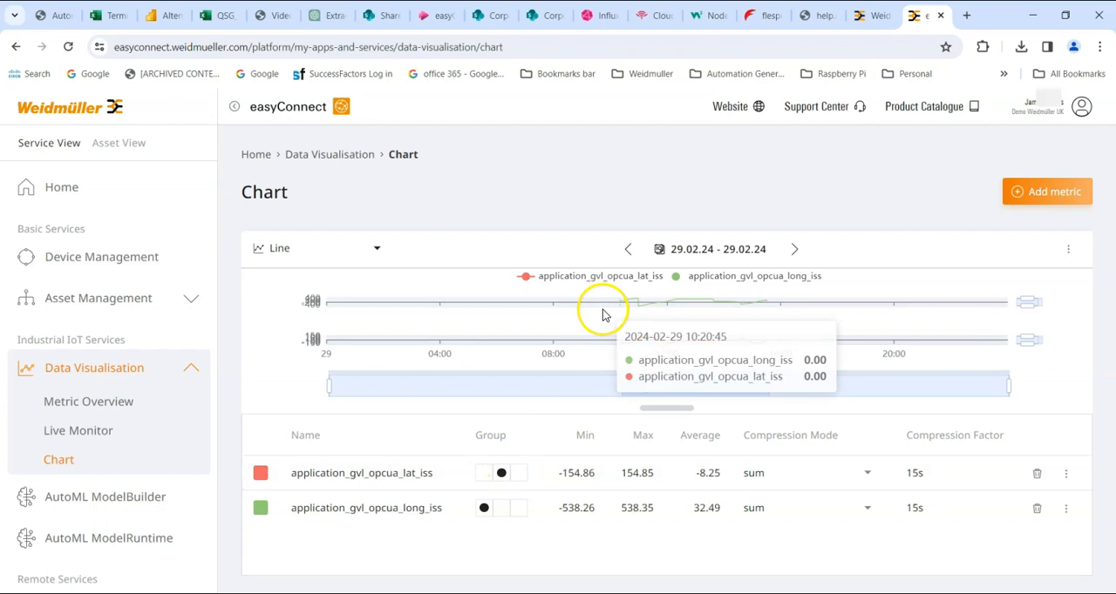